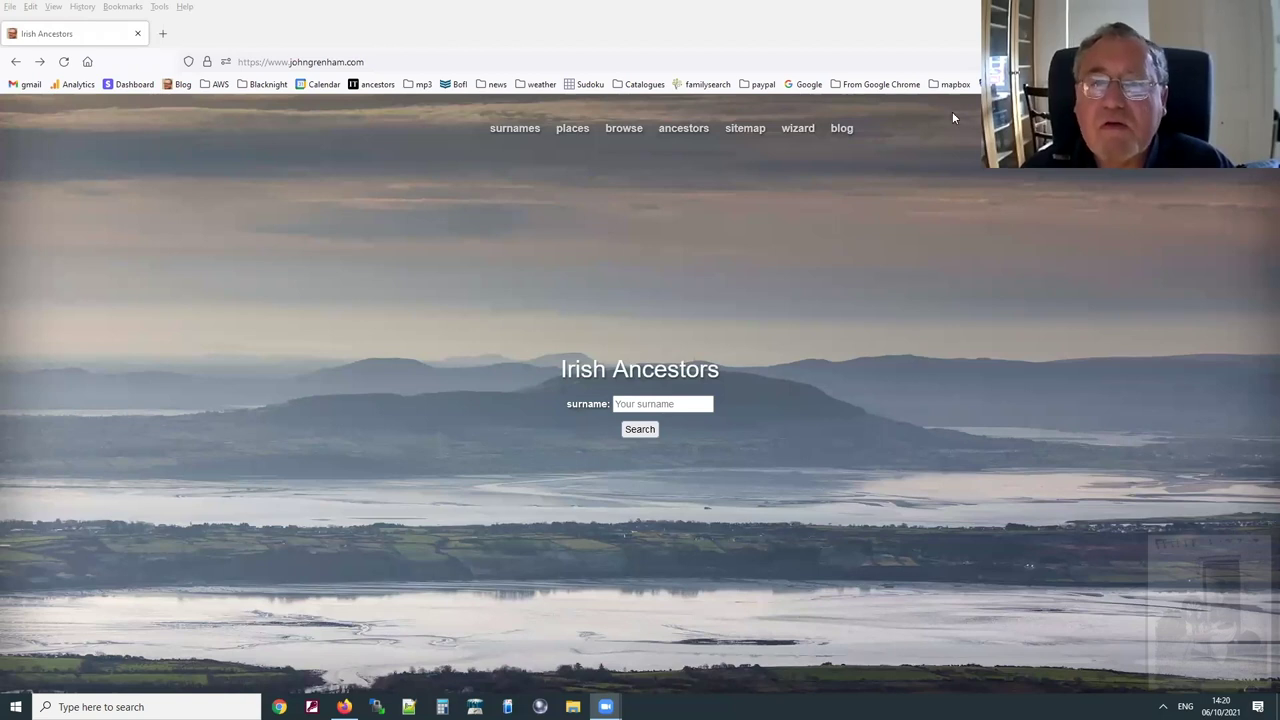
Open and start the Irish Ancestors wizard, and enter the ancestor's first name and surname.
click(790, 130)
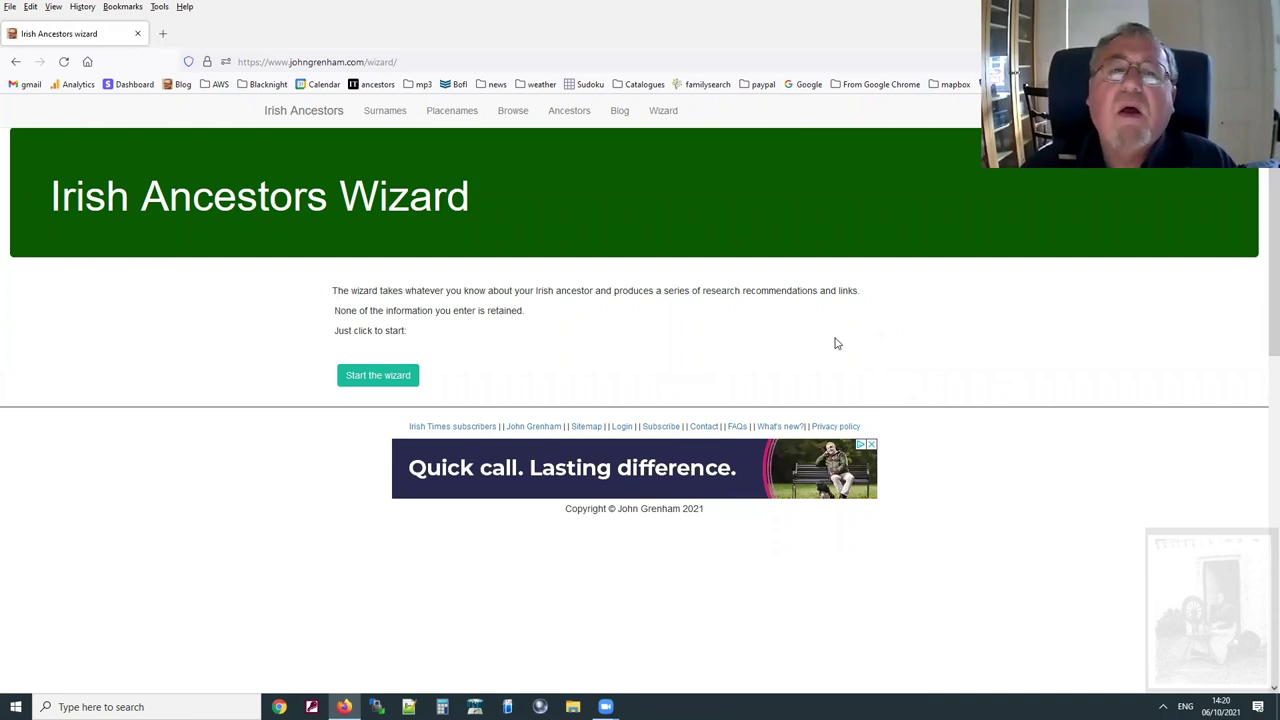
click(375, 375)
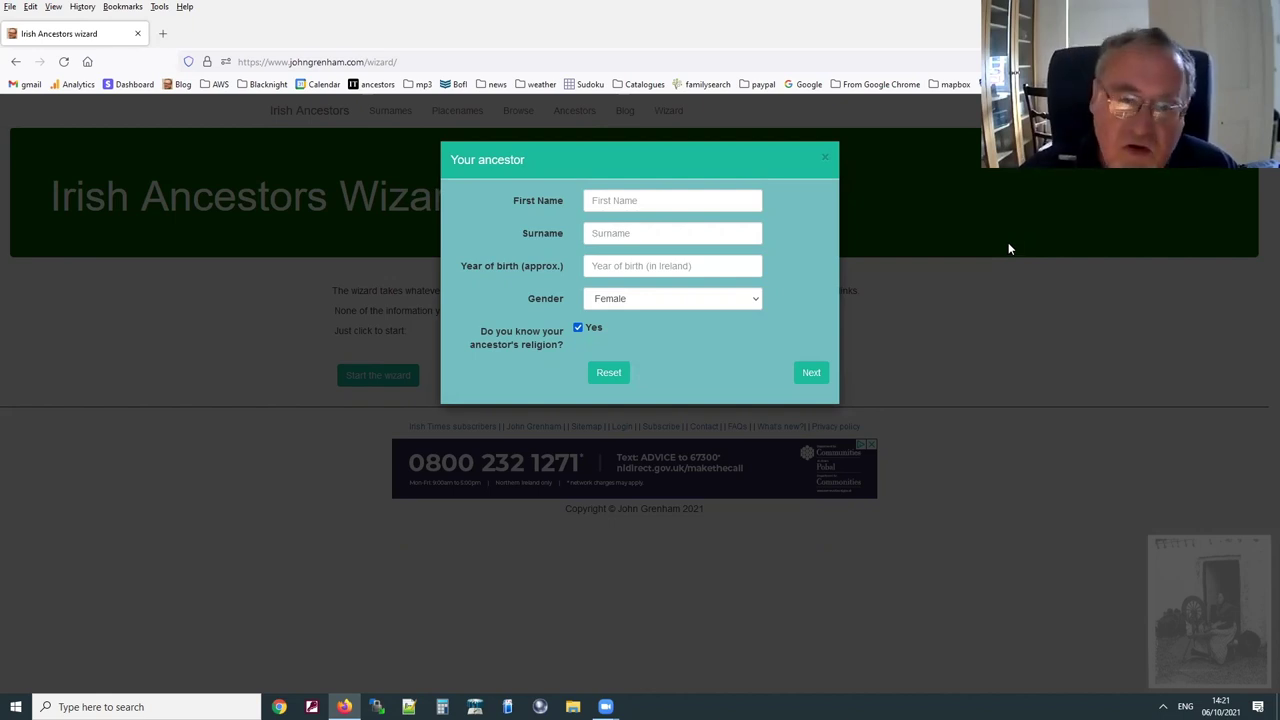
click(655, 202)
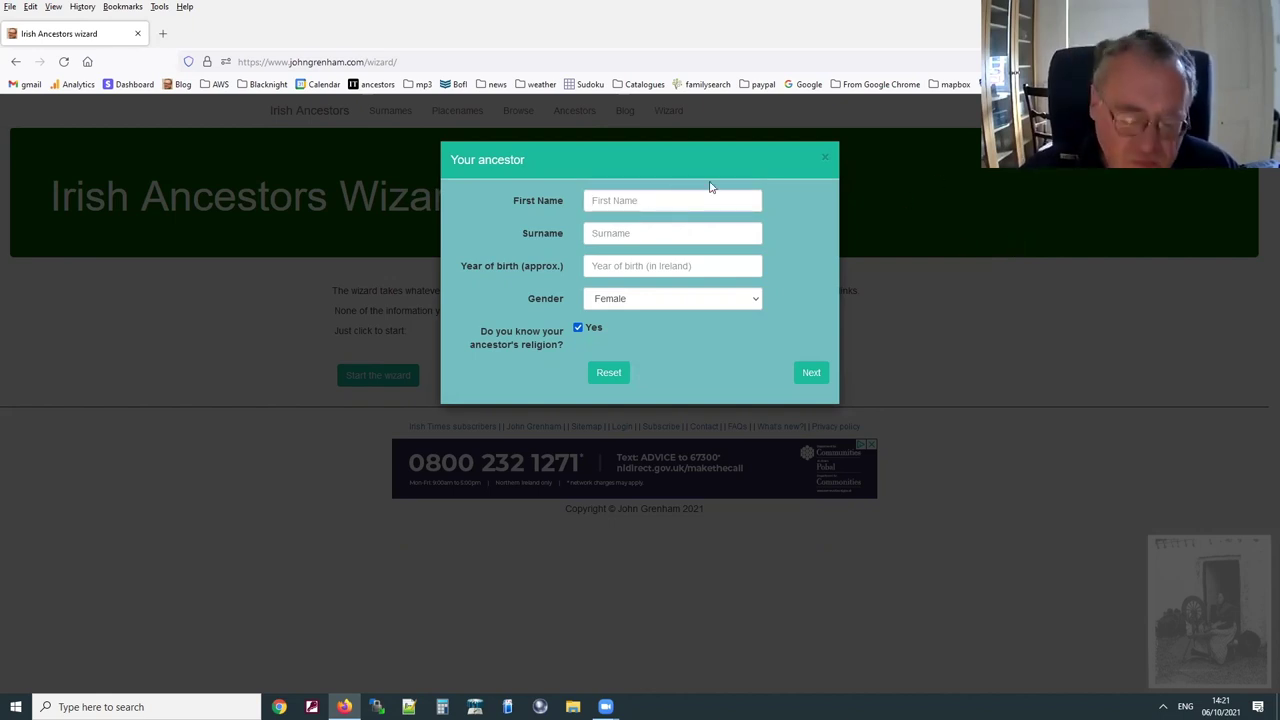
text(JOhn)
key(Tab)
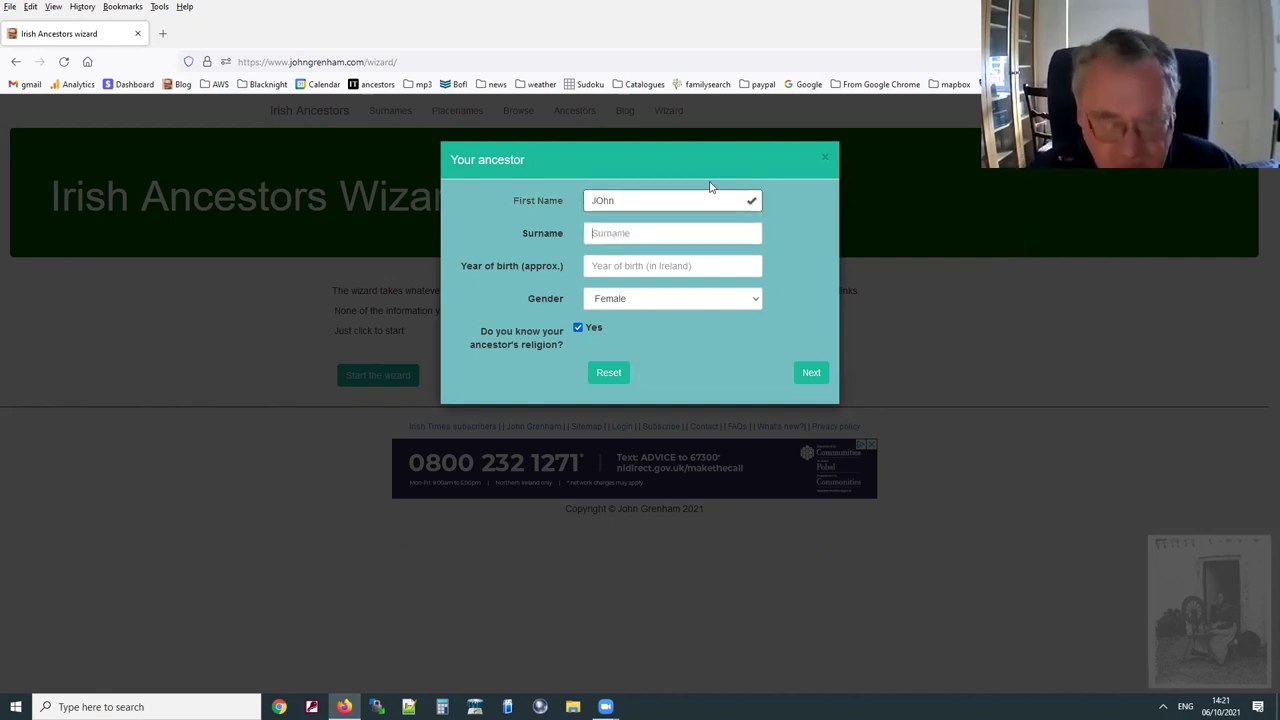
text(MOra)
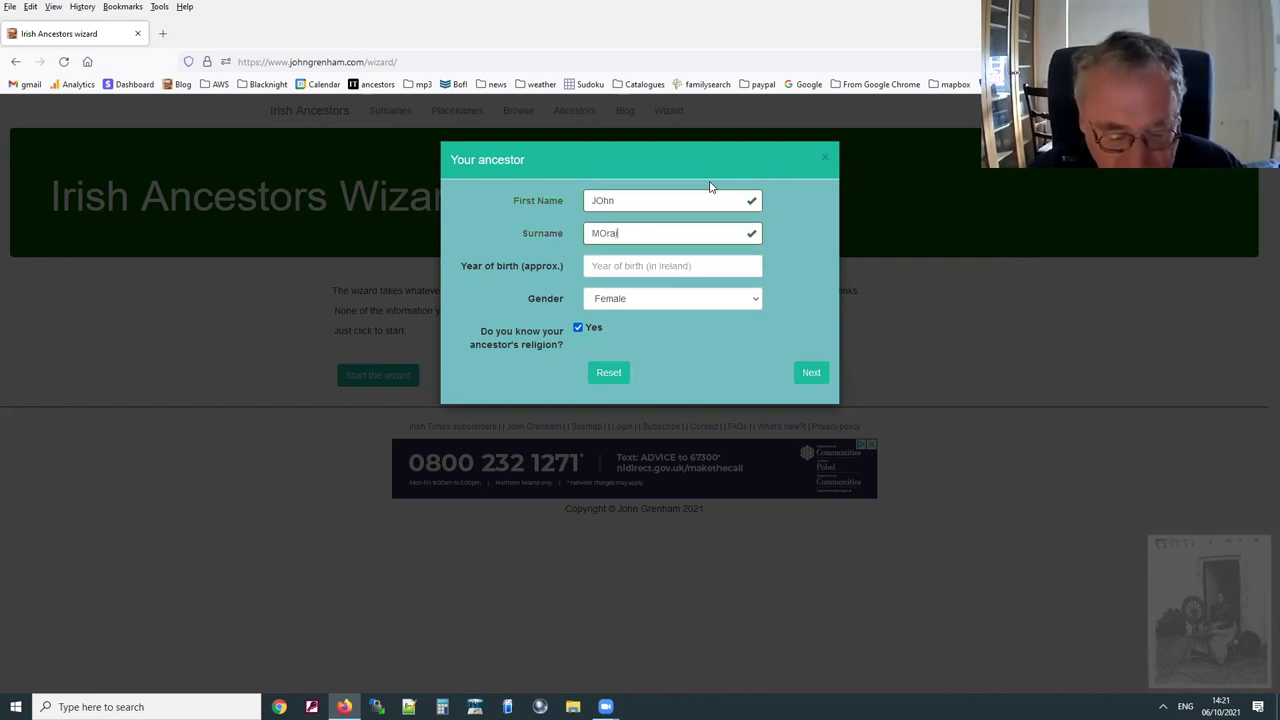
key(BackSpace)
key(BackSpace)
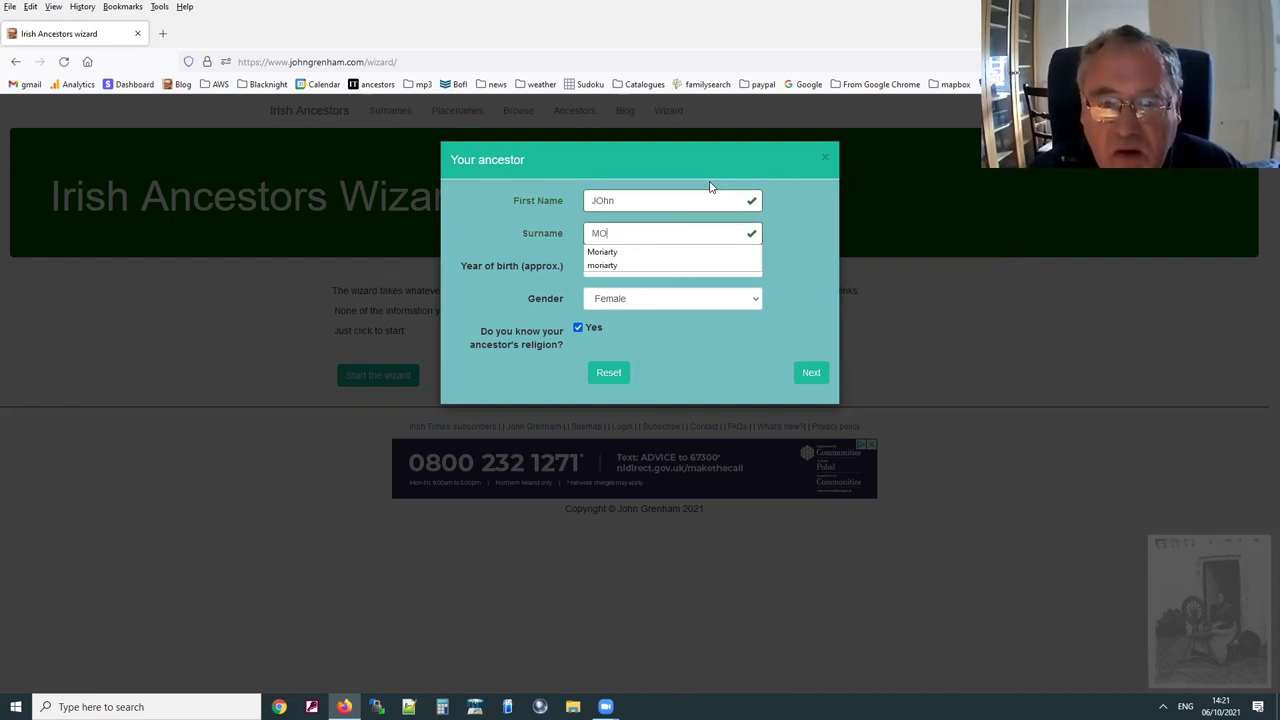
key(Down)
key(Return)
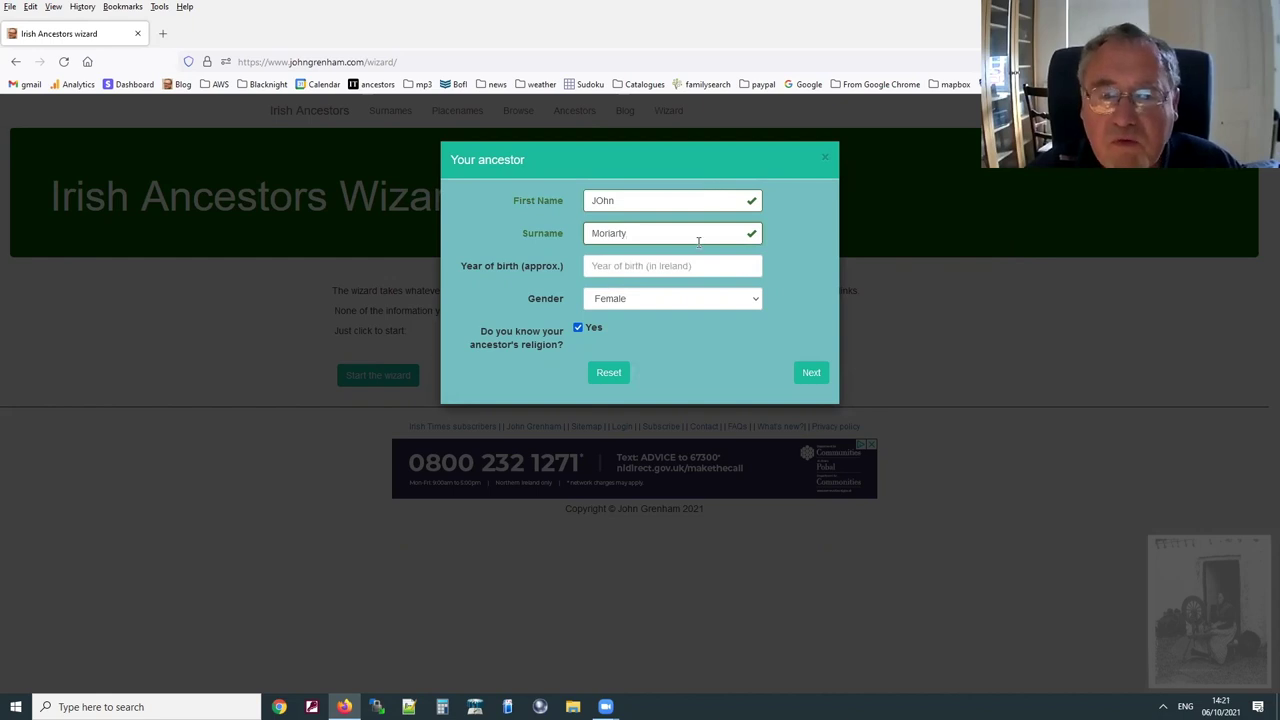
Set the approximate birth year to 1740 and the gender to Male, keep the religion marked as known, and submit the details.
click(660, 263)
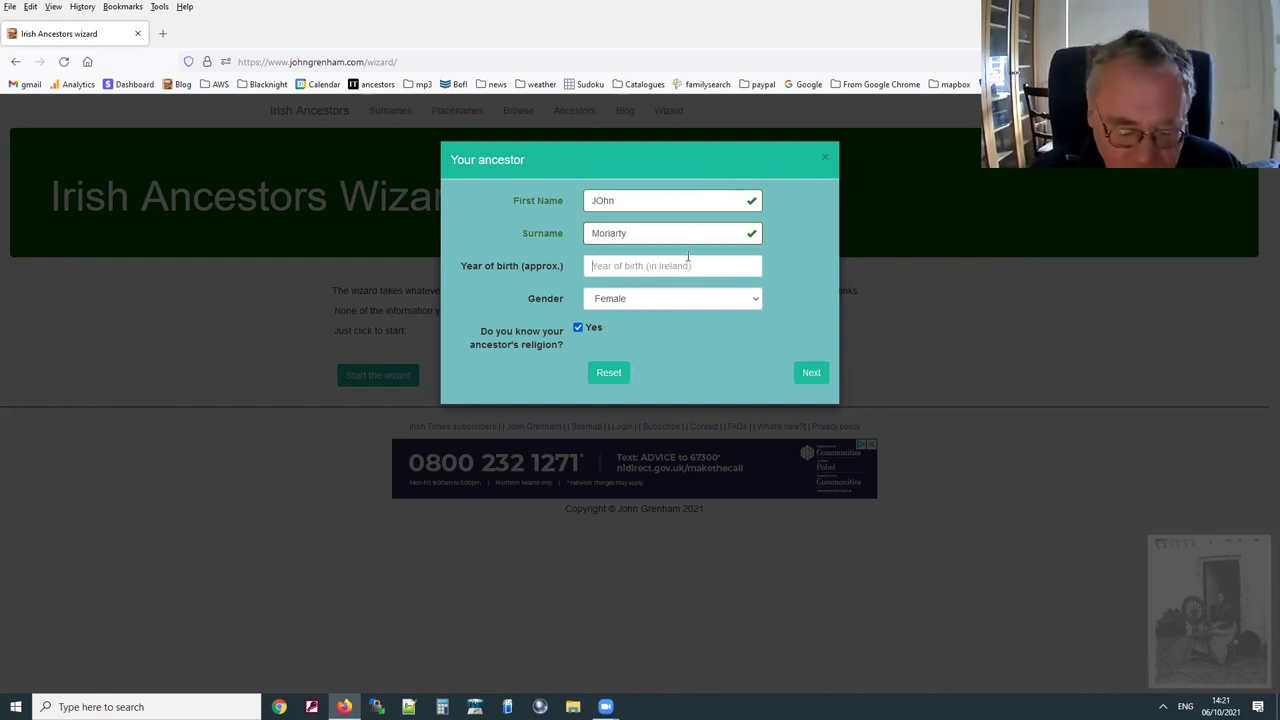
text(1740)
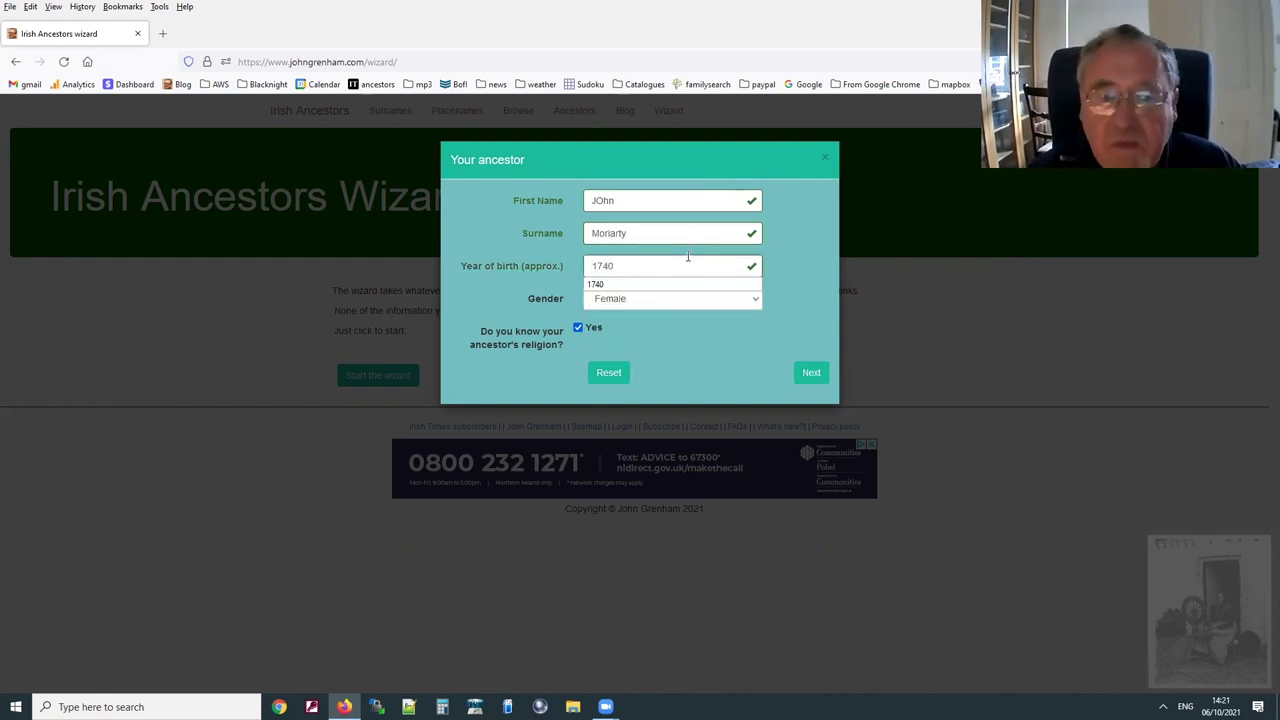
key(Escape)
click(631, 304)
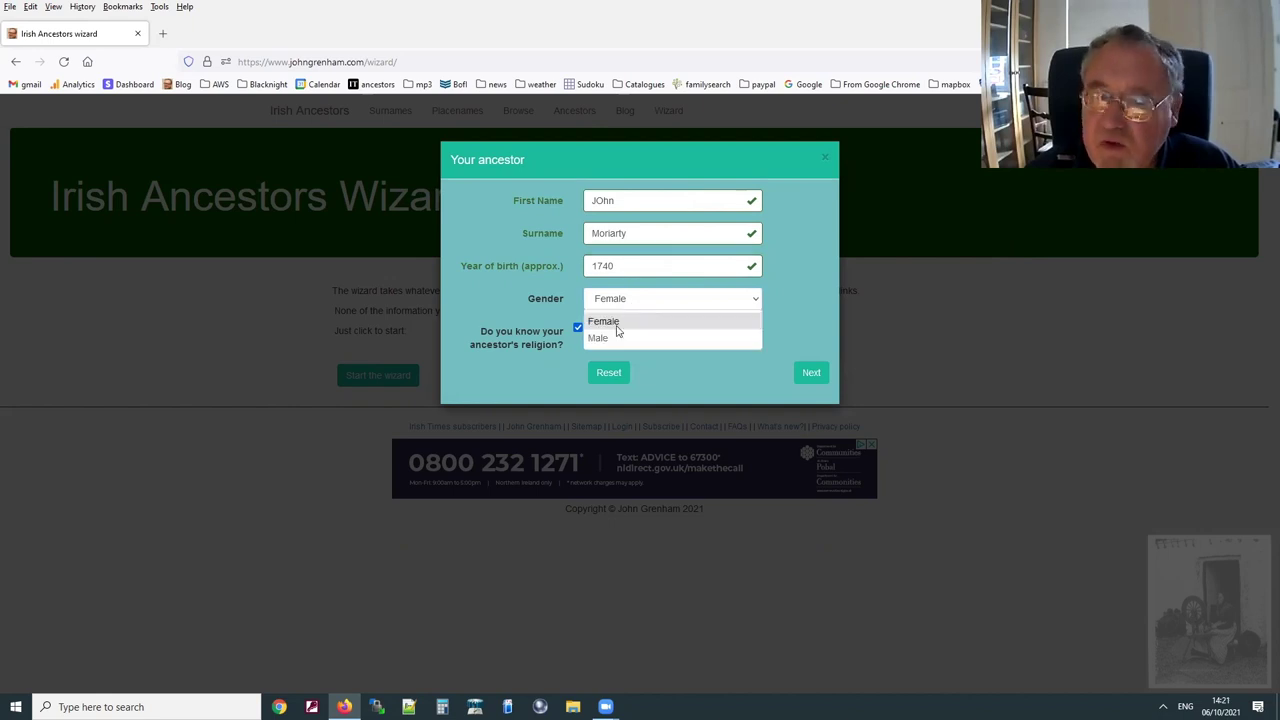
click(612, 335)
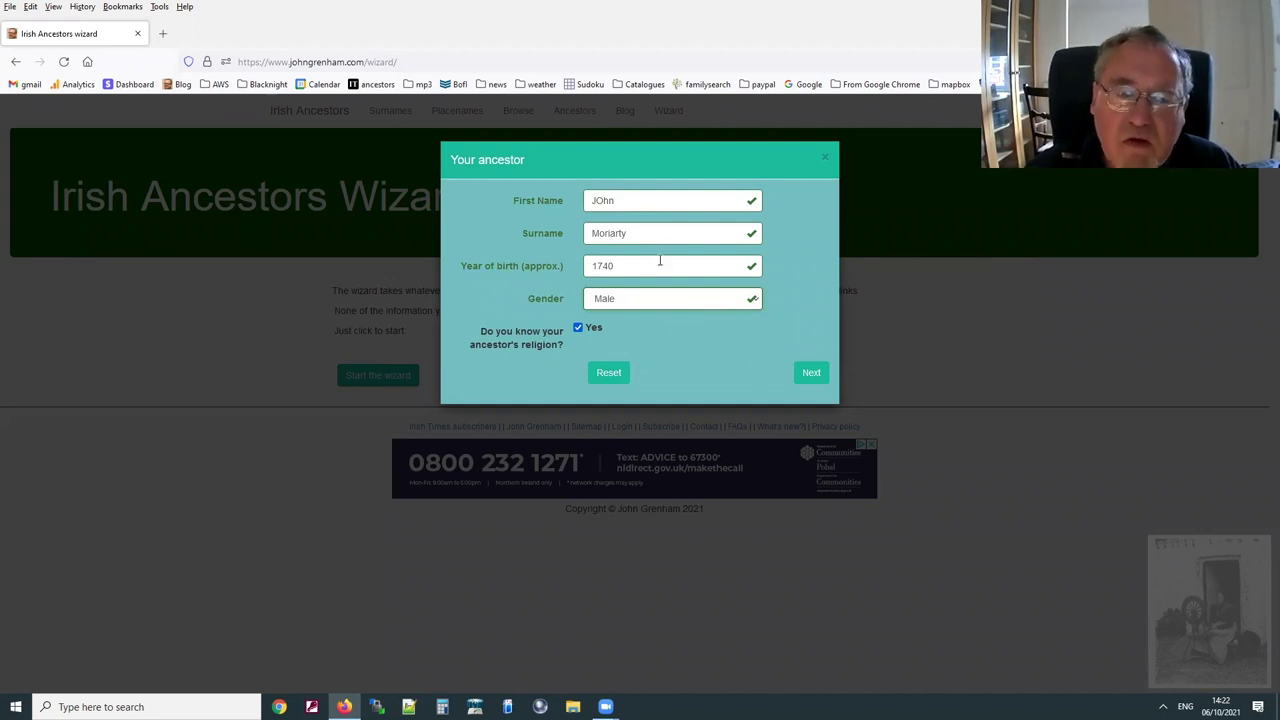
click(578, 328)
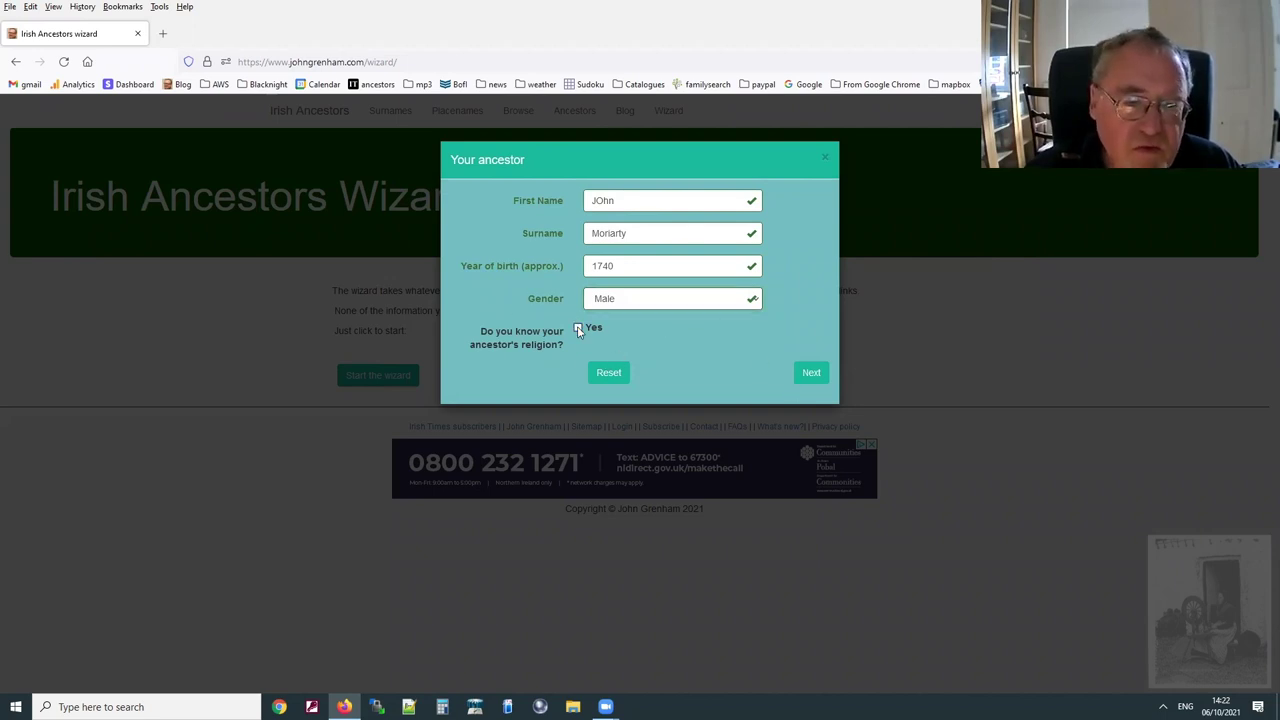
click(578, 329)
click(812, 377)
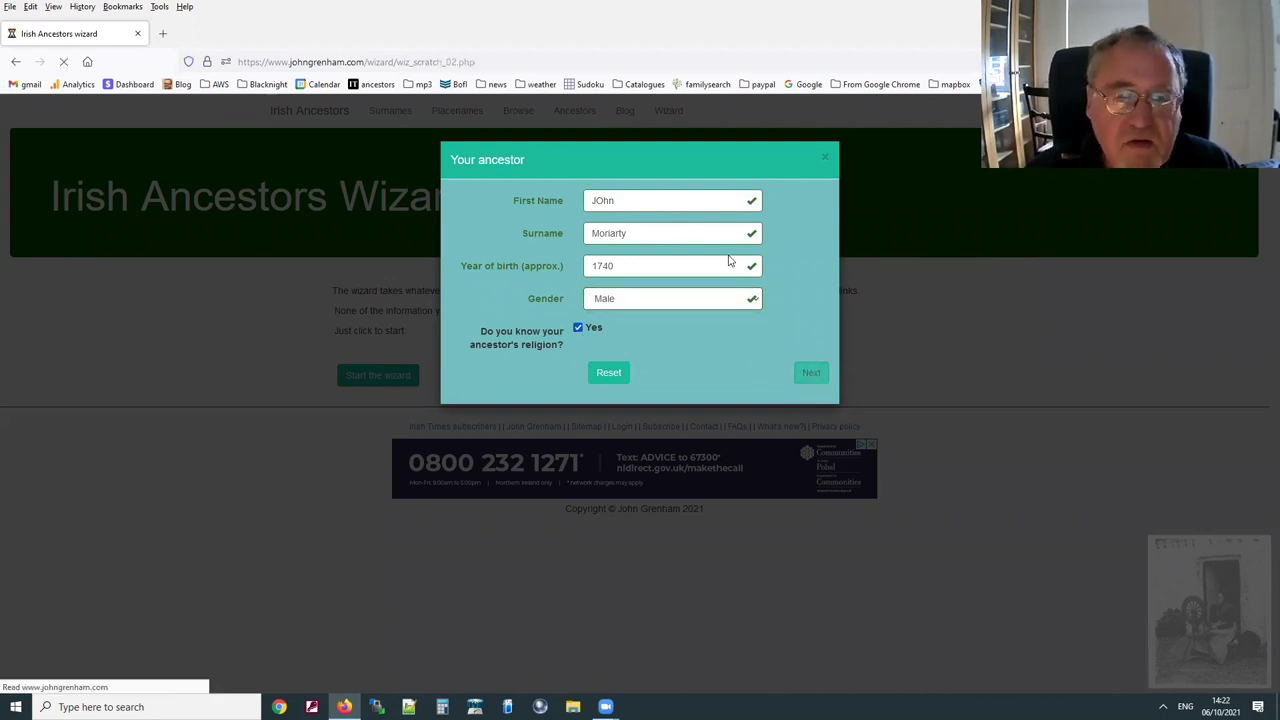
Set his religion to Church of Ireland, leaving his parents' names unknown and marriage in Ireland unmarked.
click(741, 221)
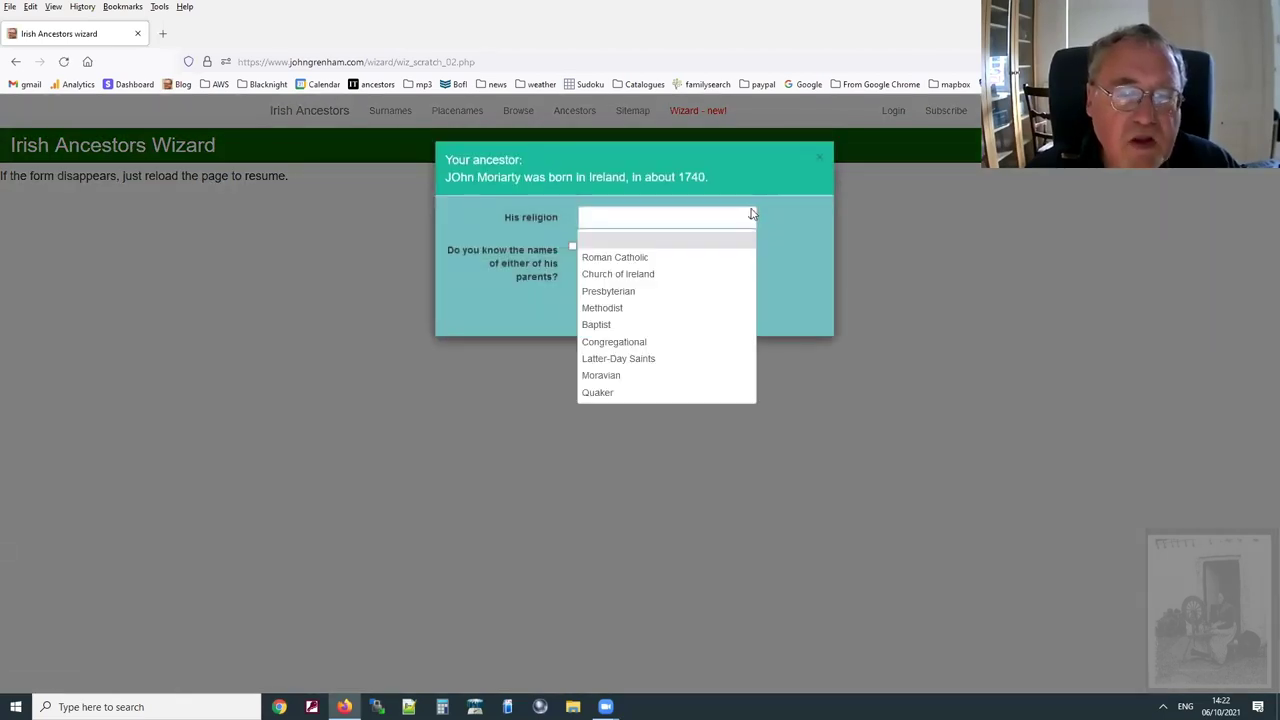
click(620, 274)
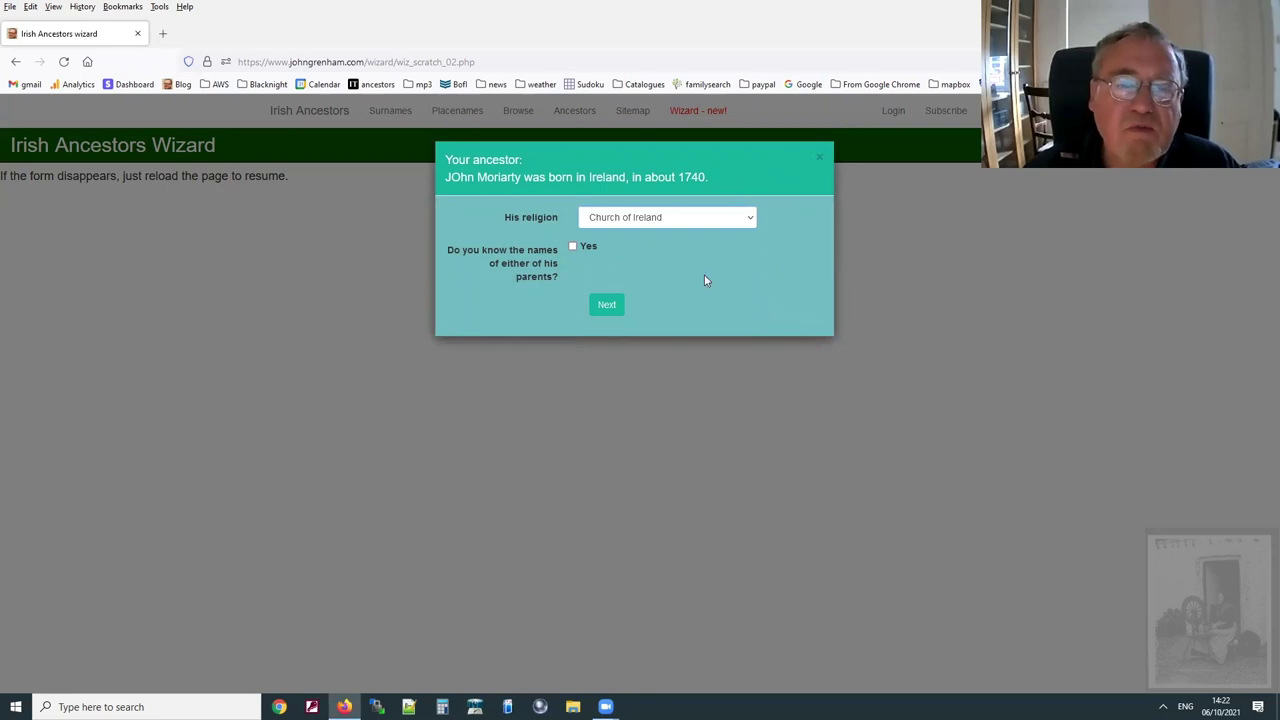
click(606, 305)
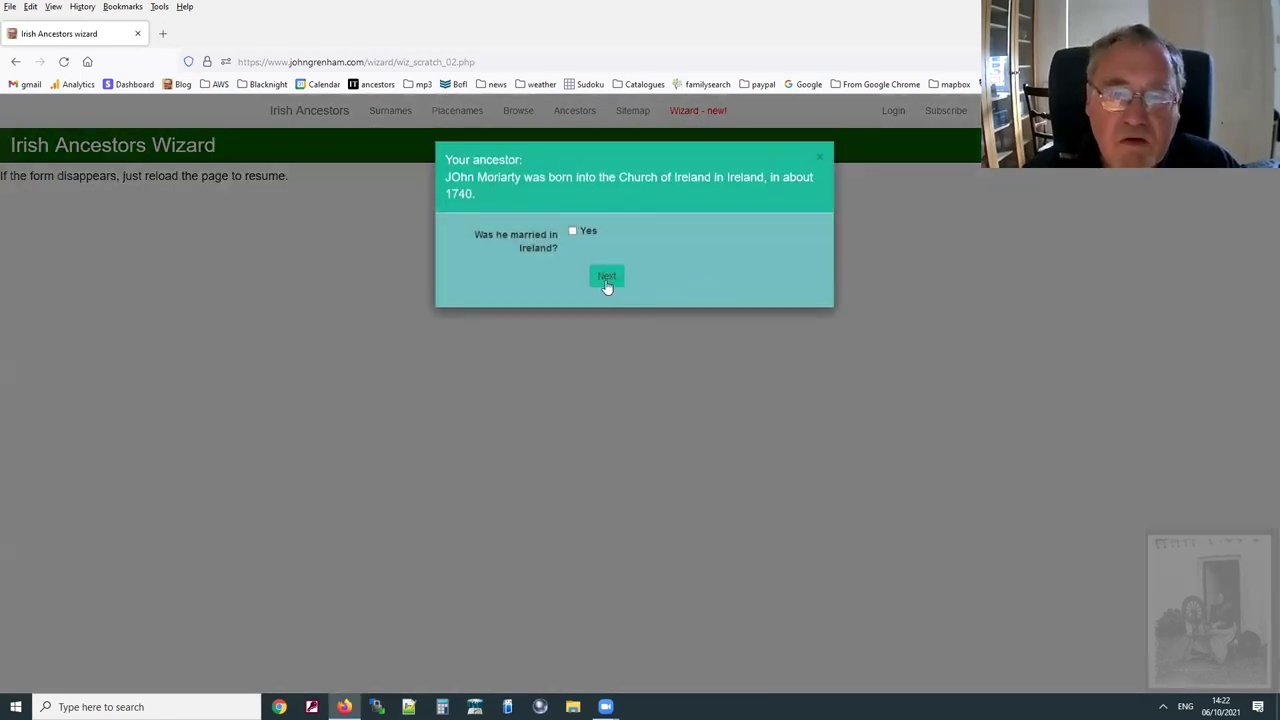
click(606, 283)
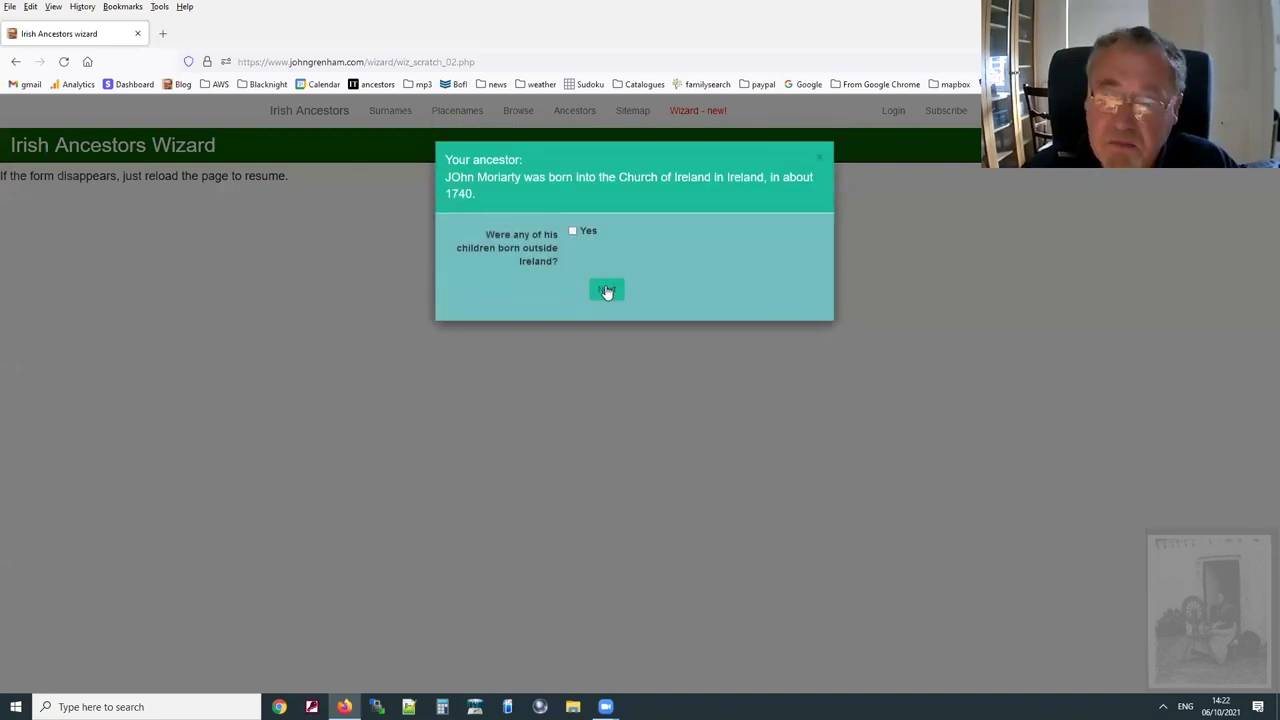
Indicate that he had children born outside Ireland and submit the first child's first name with birth year 1780.
click(572, 232)
click(608, 291)
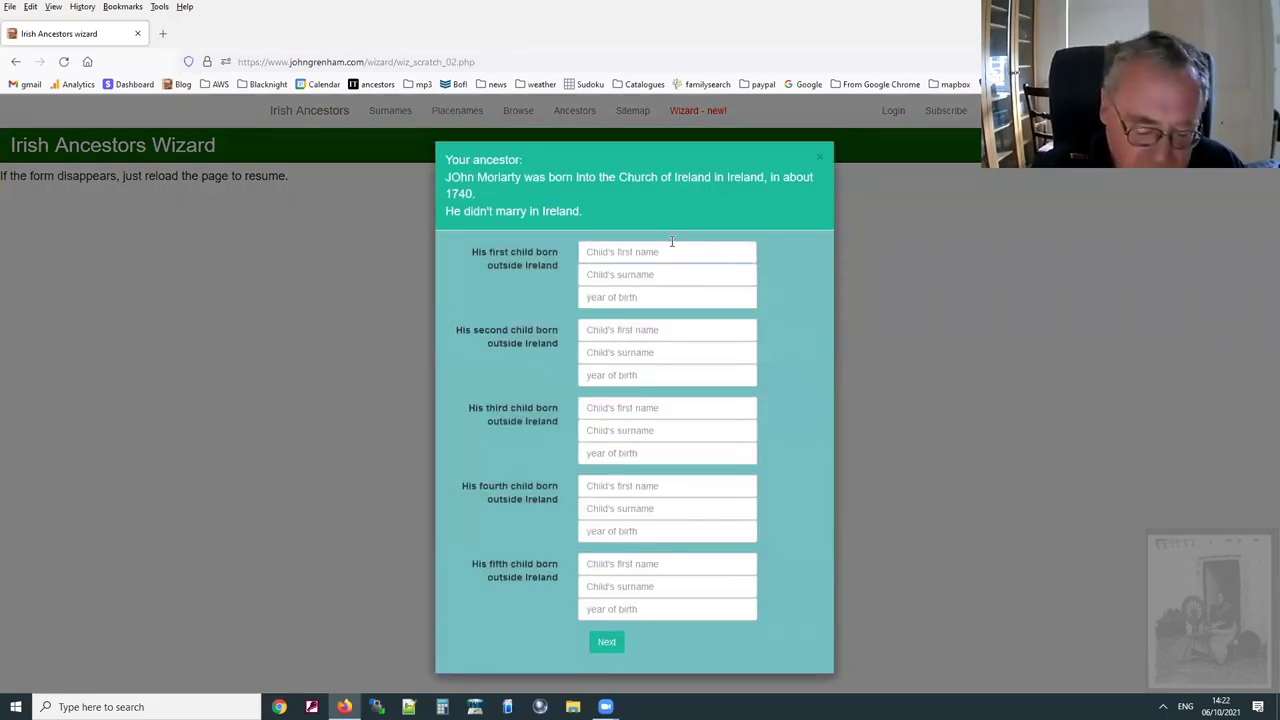
click(672, 251)
text(Mic)
key(Escape)
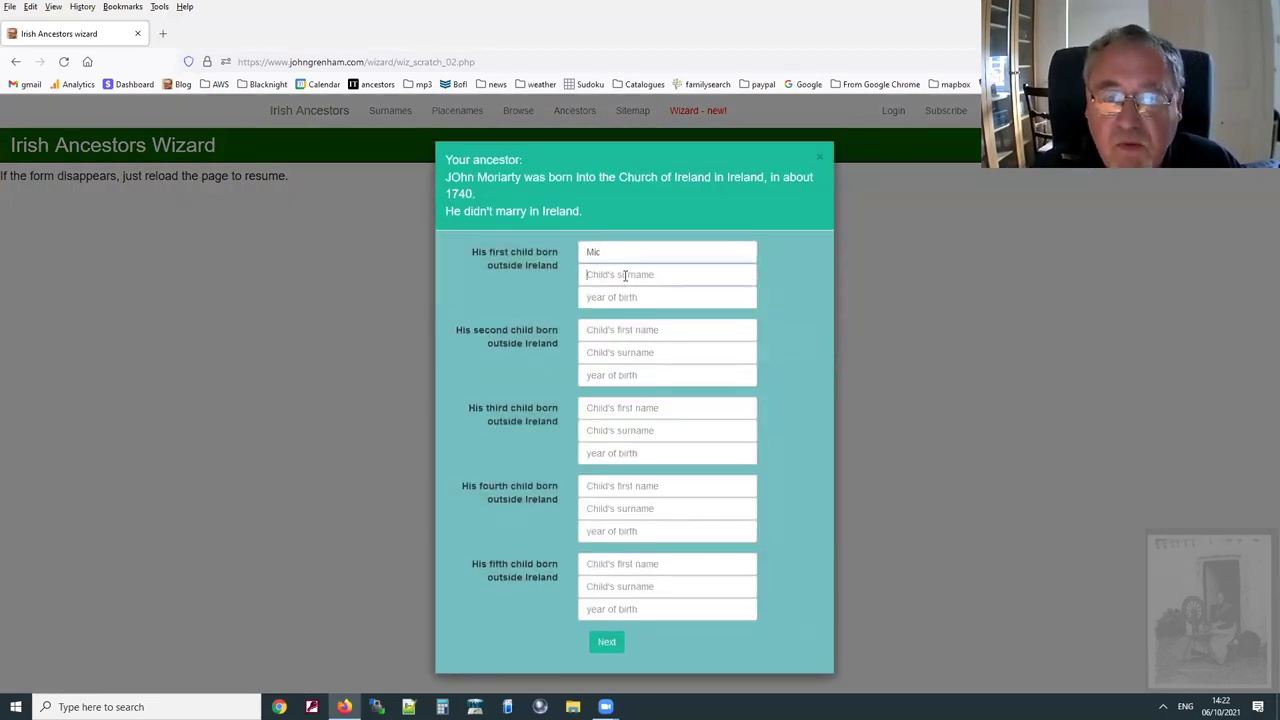
text(h)
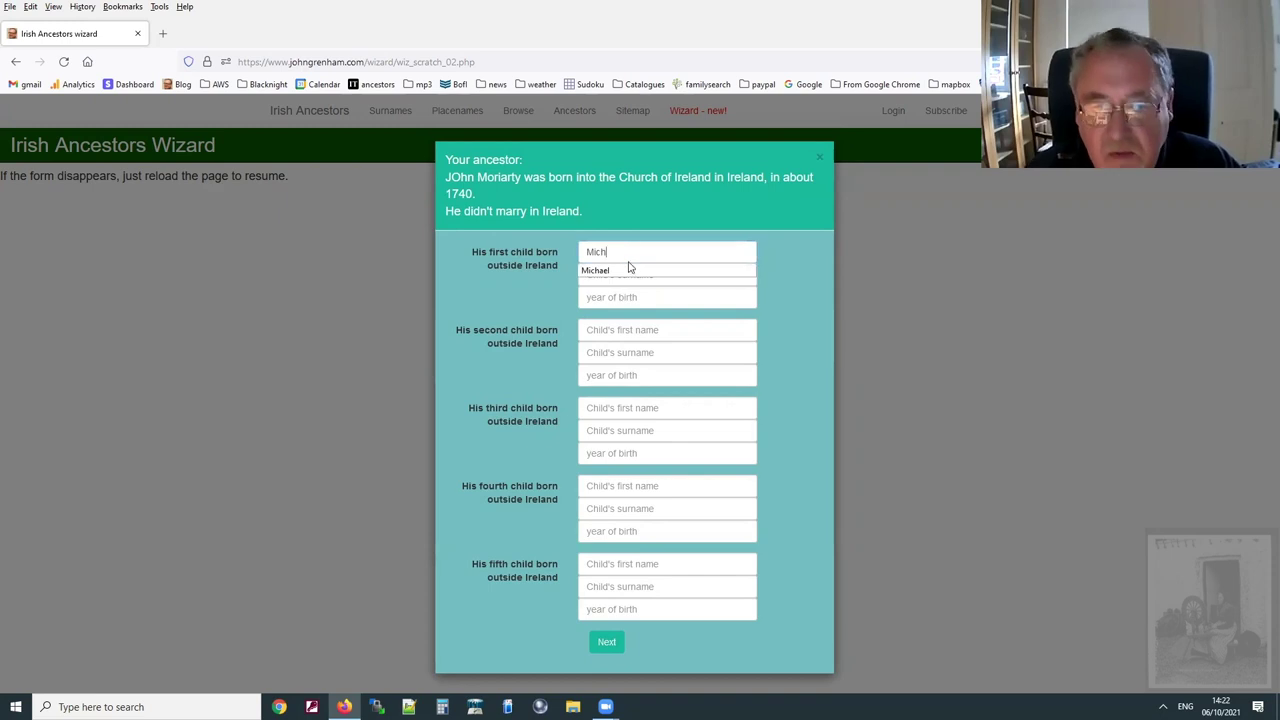
click(630, 270)
click(622, 297)
text(1780)
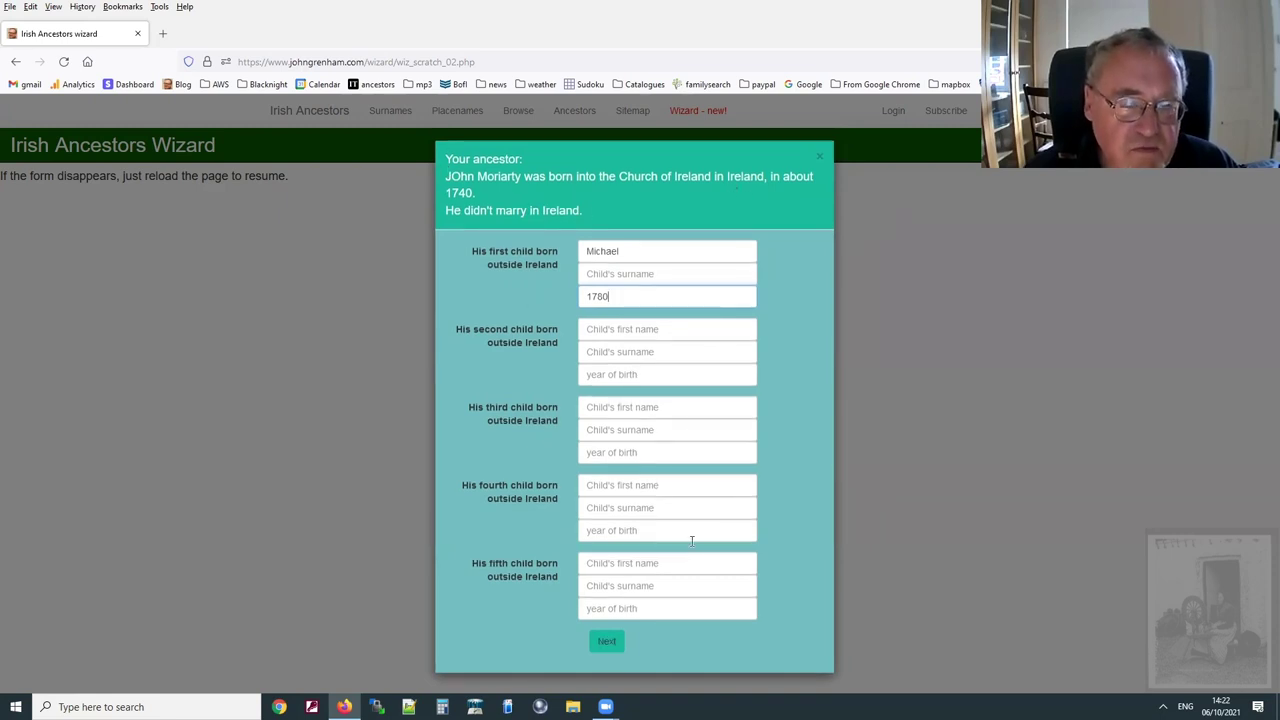
key(Return)
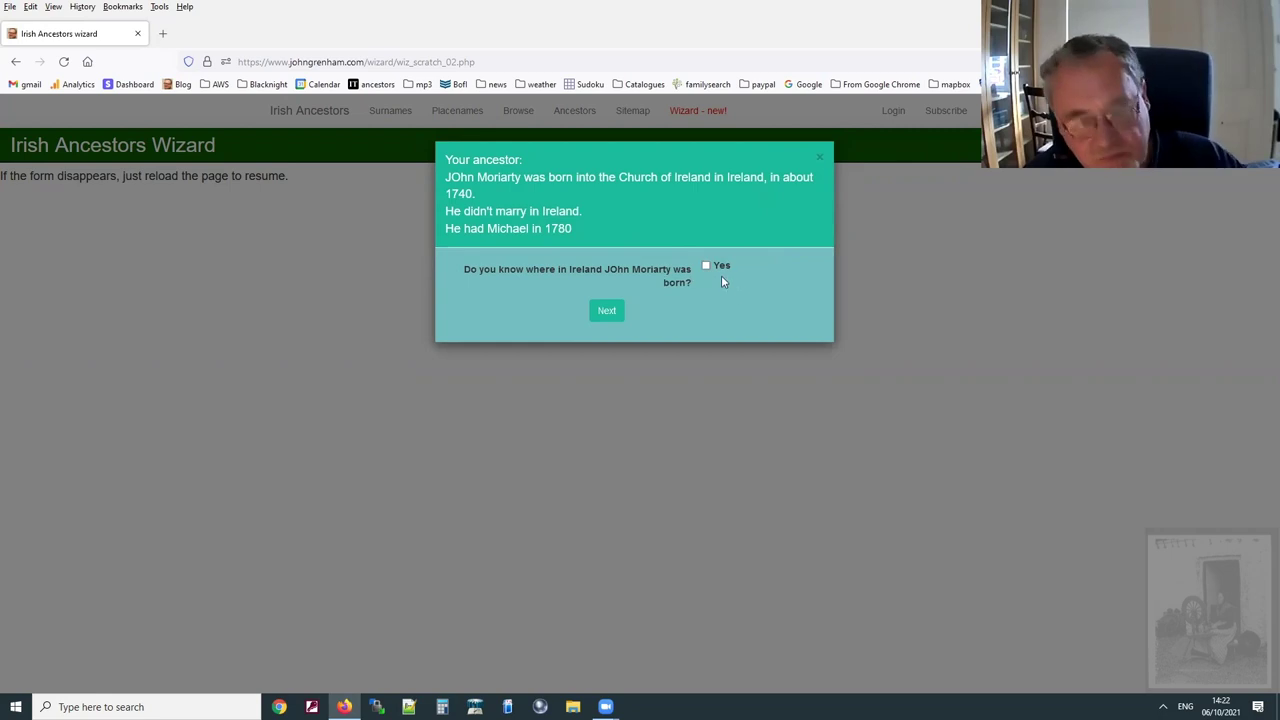
Leave birthplace, occupation, siblings, emigration, death in Ireland and other information unanswered, and generate the research recommendations.
click(605, 311)
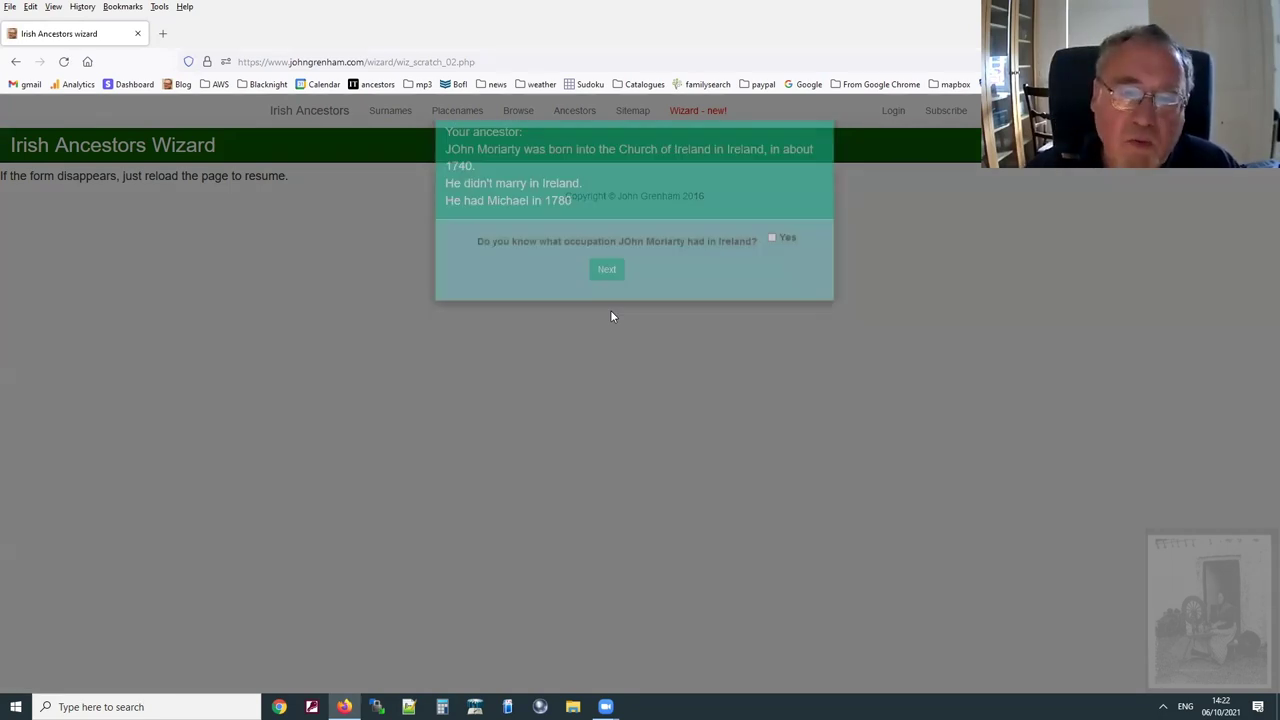
click(612, 300)
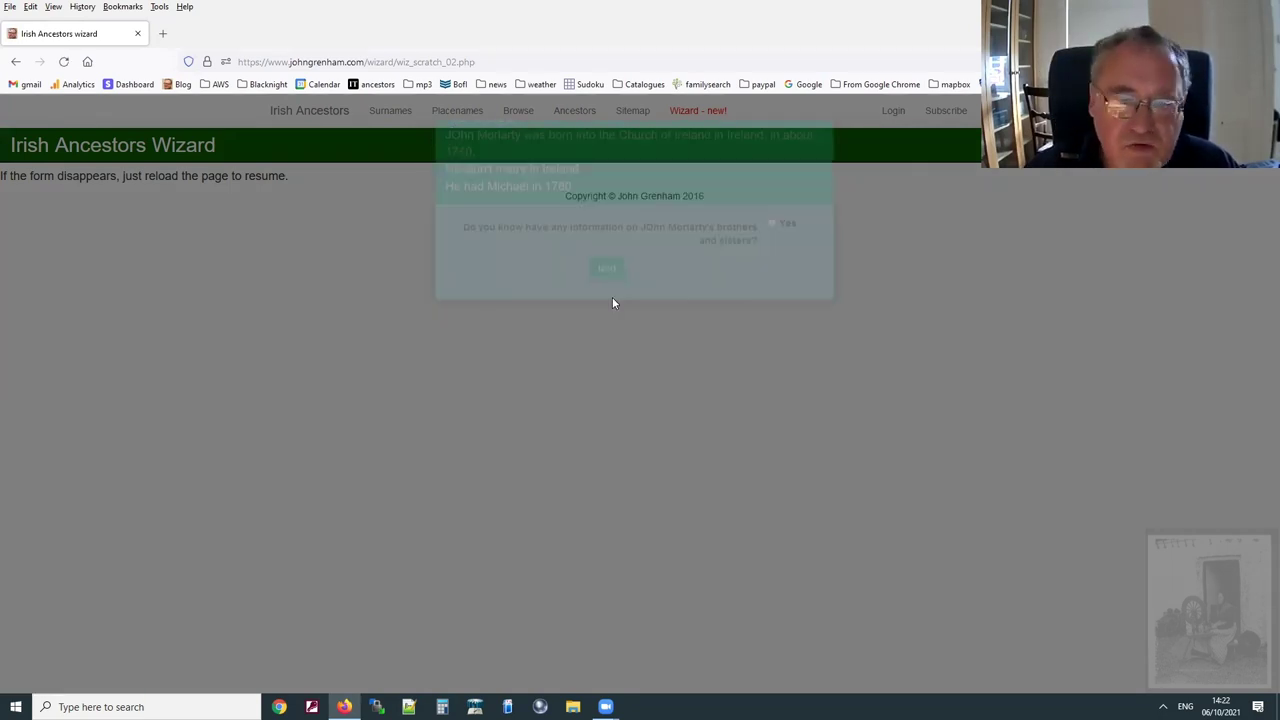
click(606, 313)
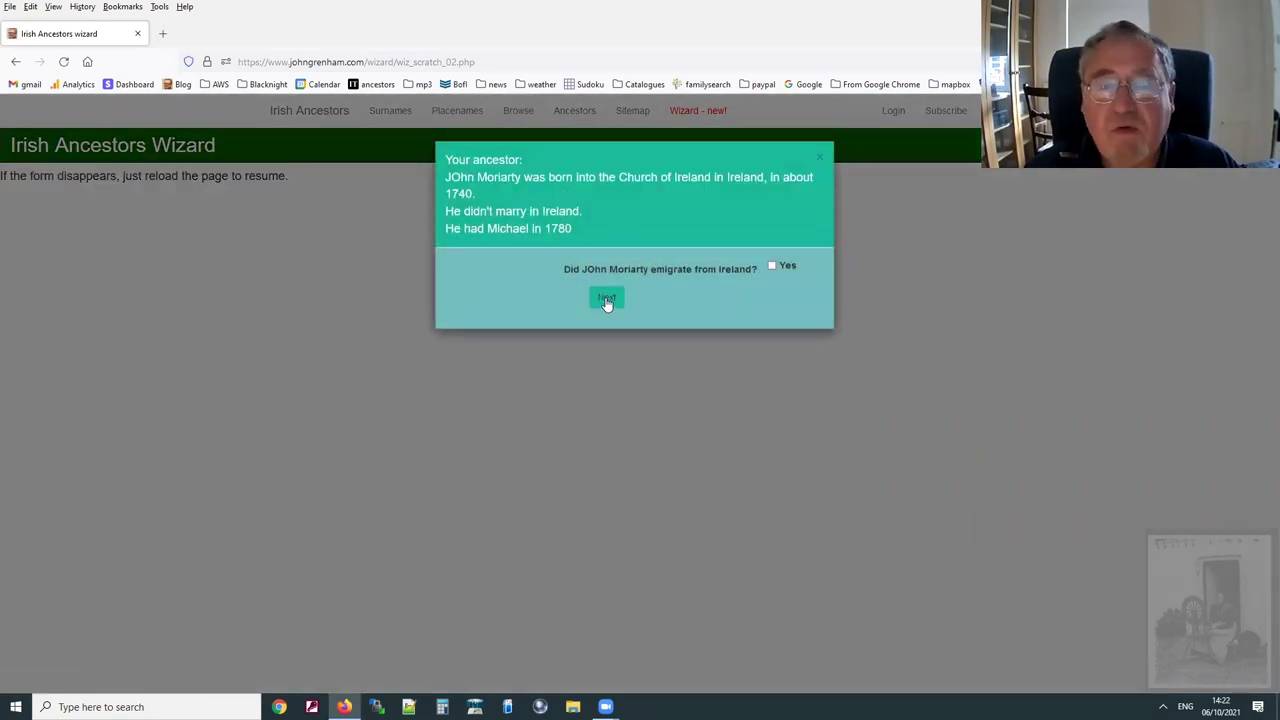
click(604, 302)
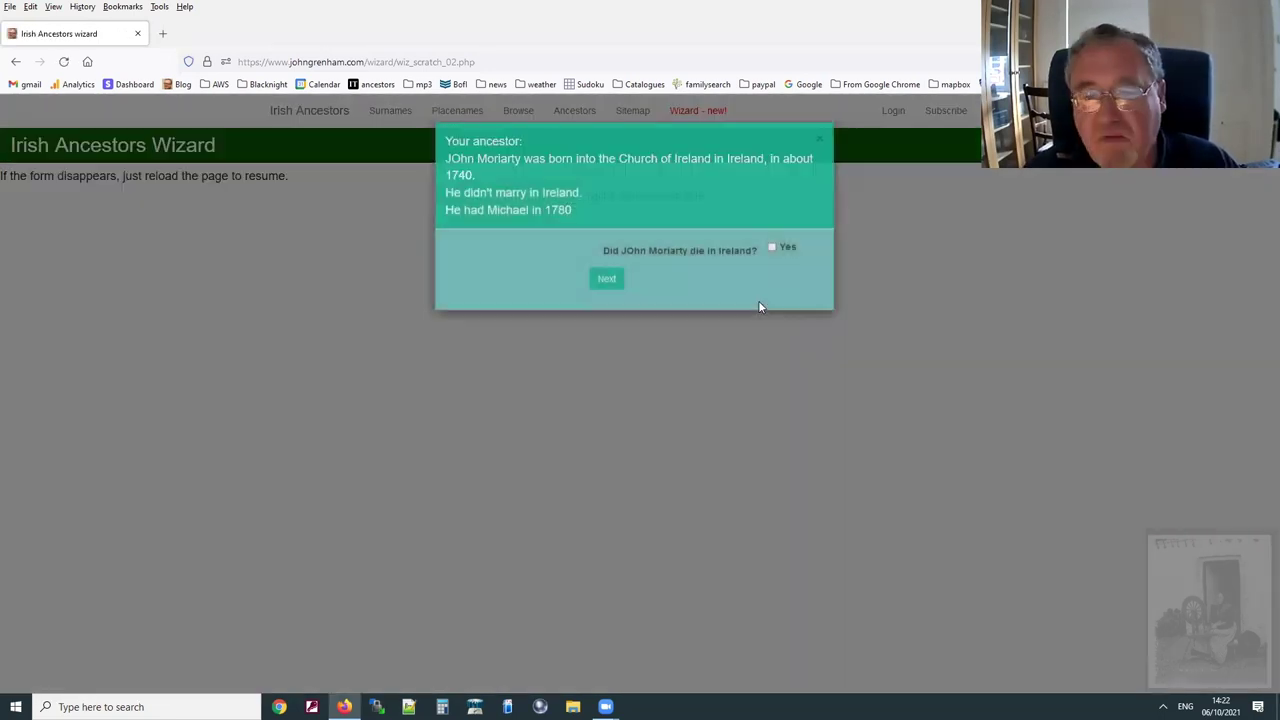
click(607, 301)
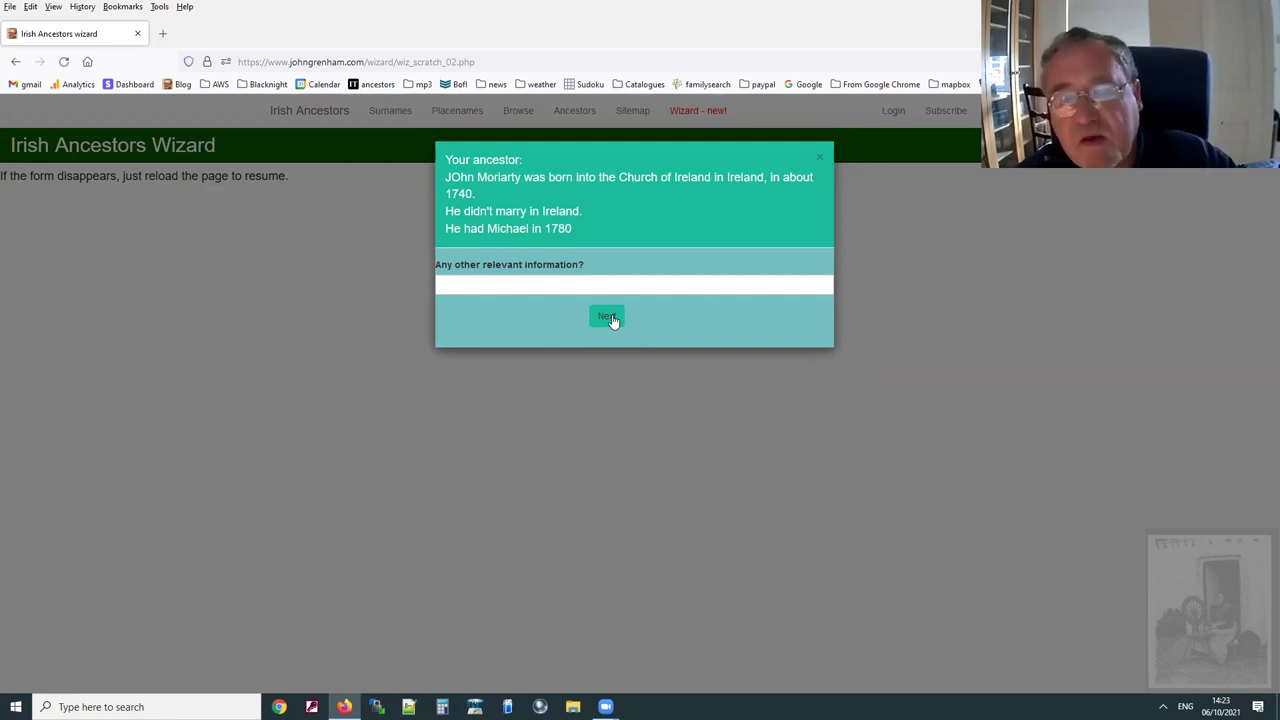
click(609, 319)
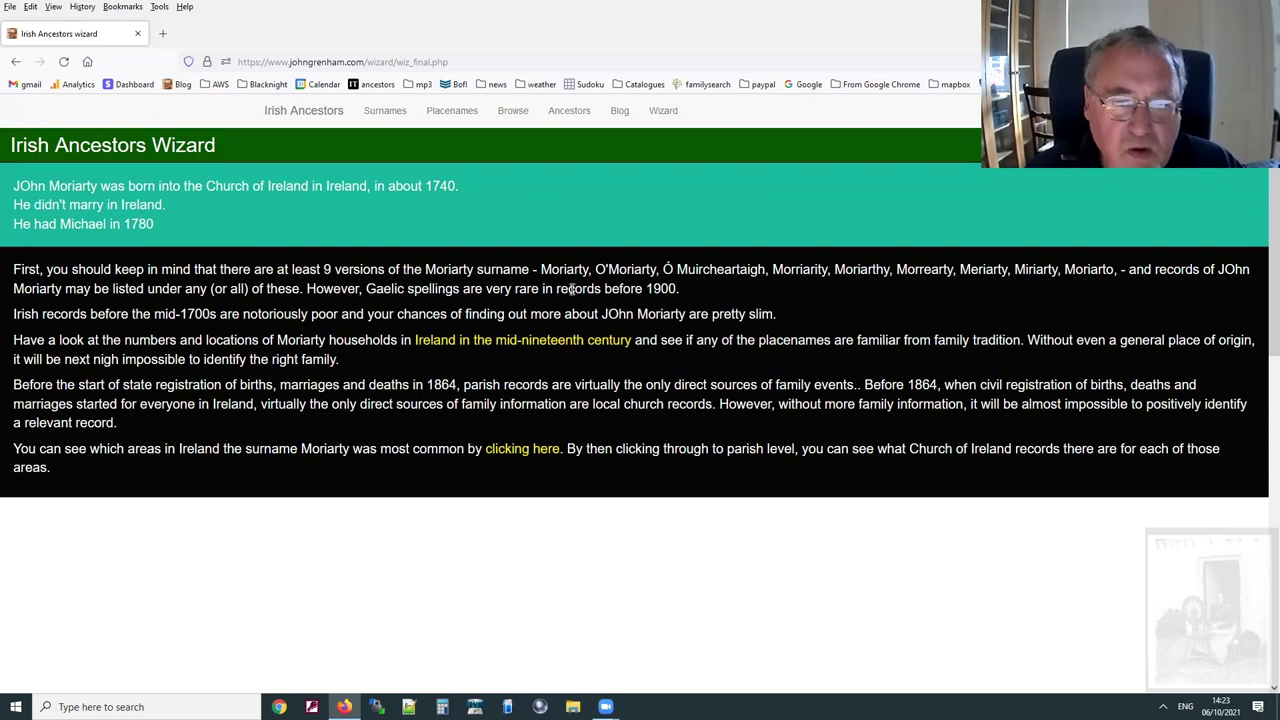
Highlight the Gaelic surname variant and the sentence about Irish records before the mid-1700s in the recommendations.
double_click(702, 268)
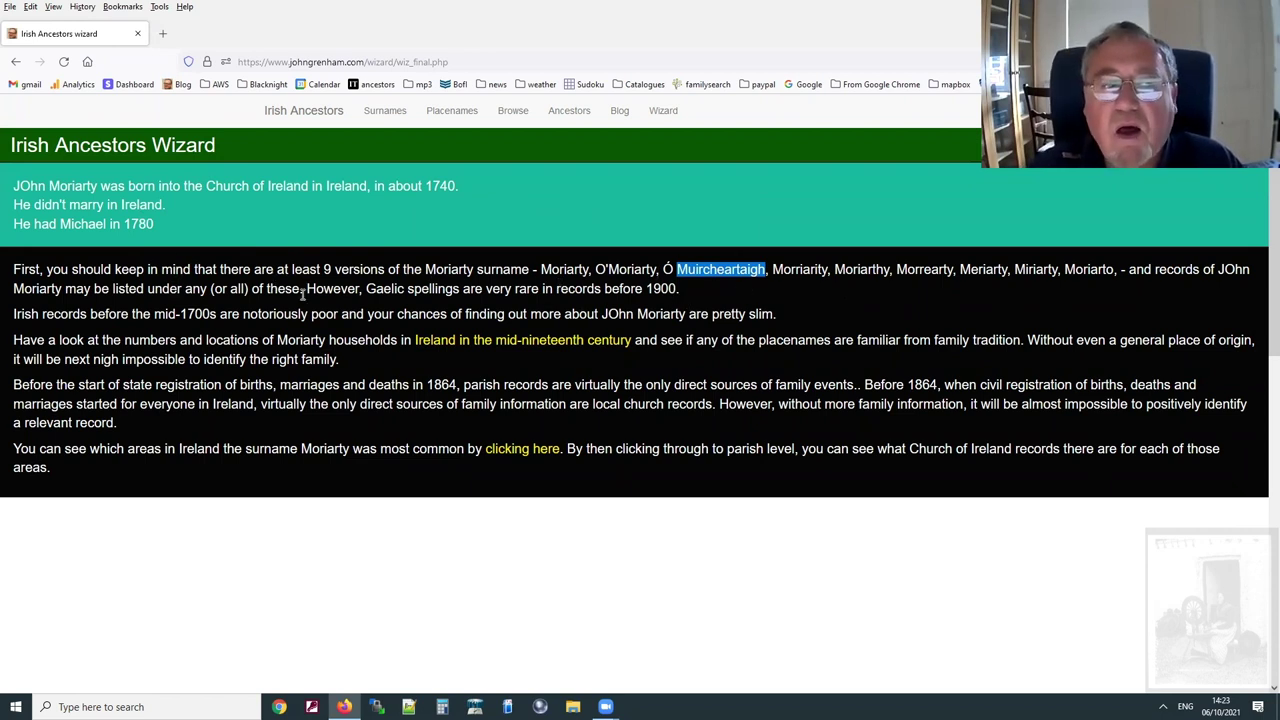
drag(16, 313, 786, 317)
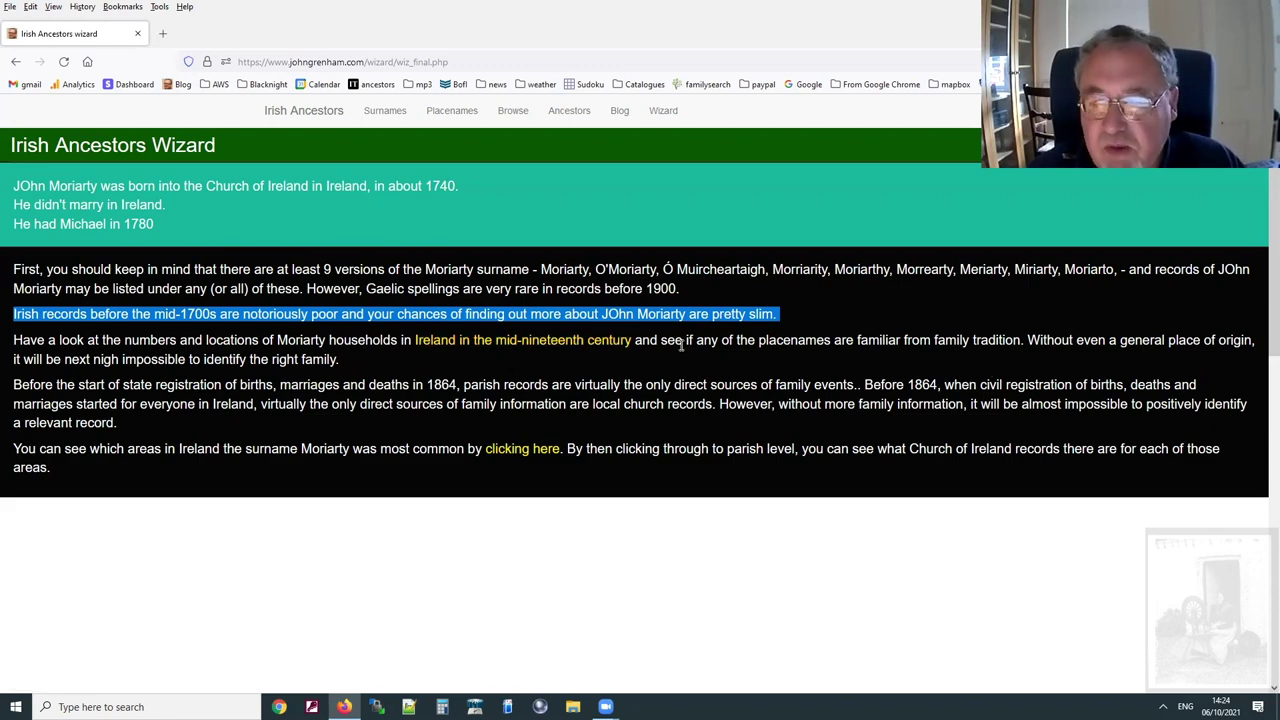
View the surname's household map for mid-nineteenth-century Ireland from the recommendations, and return to the wizard results.
click(602, 340)
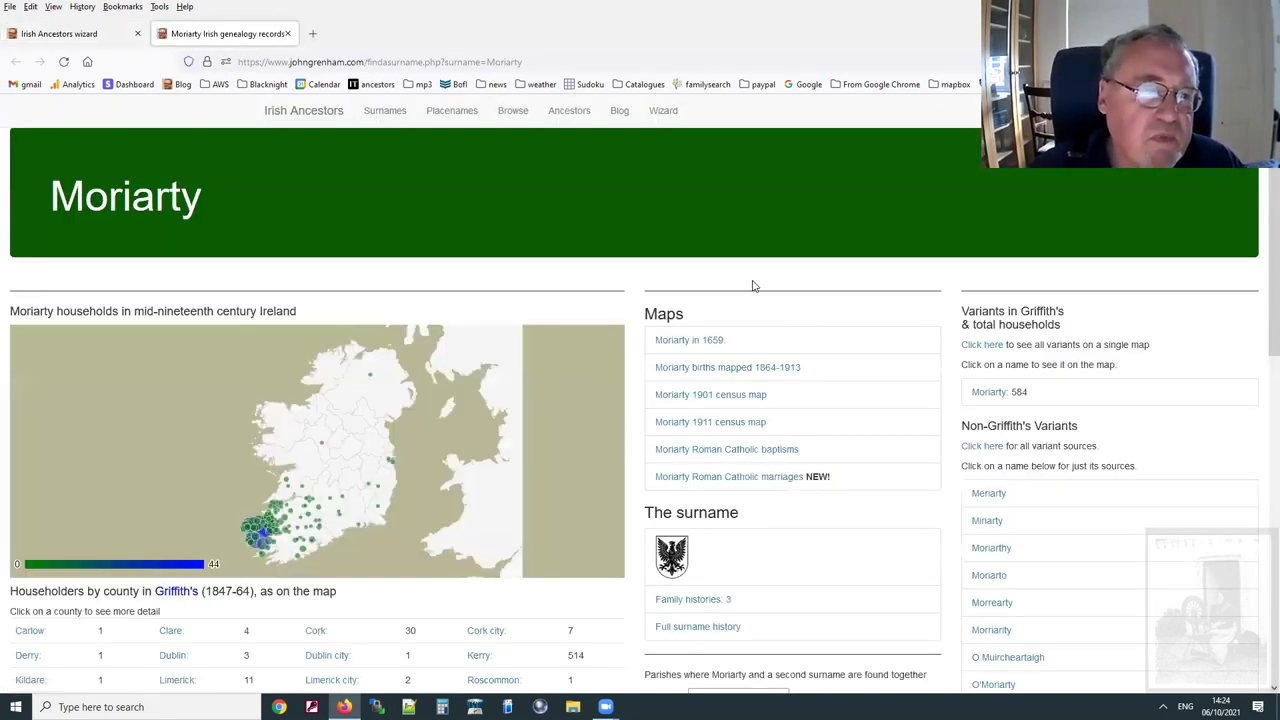
mouse_move(258, 536)
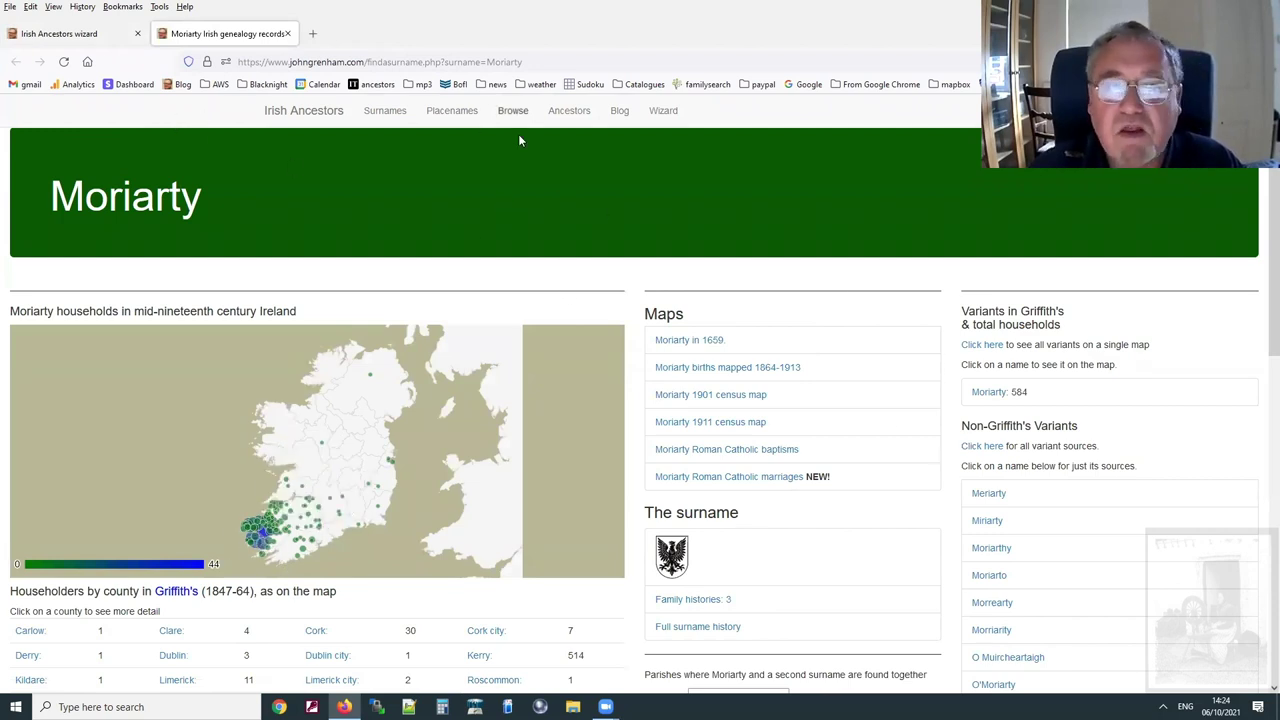
key(ctrl+Tab)
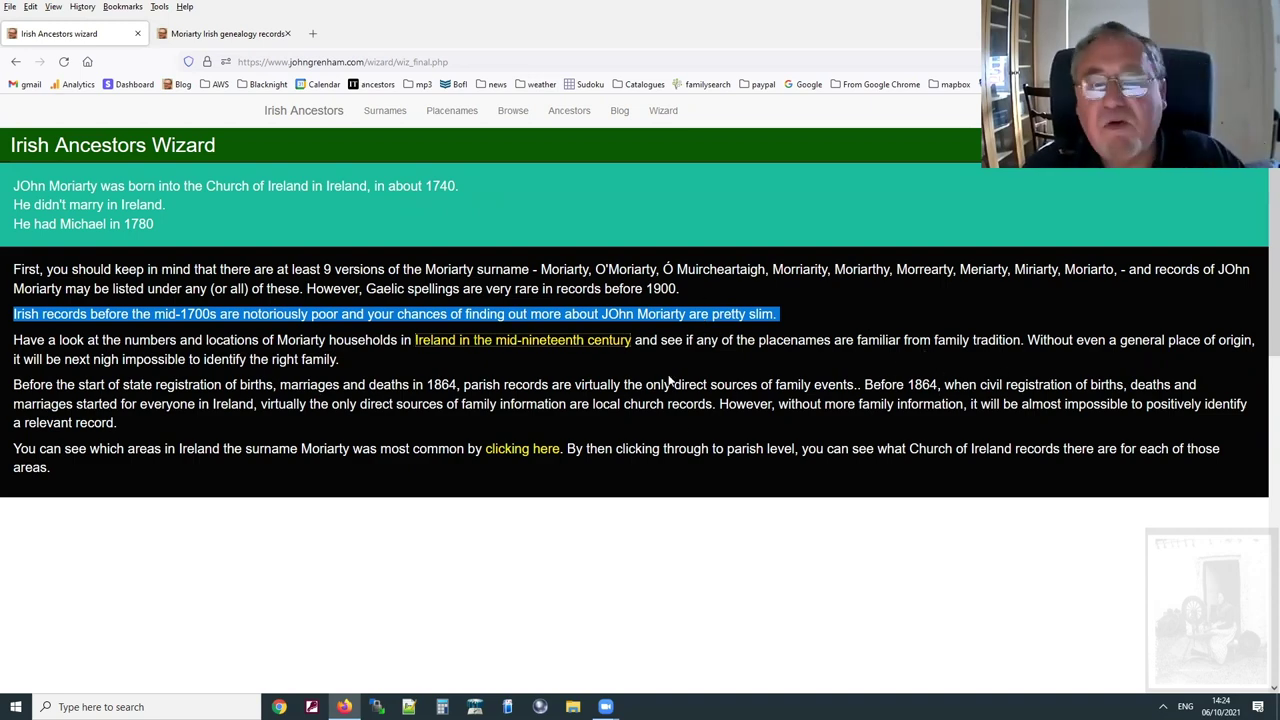
Open the recommended page on where the surname was most common and view the householders by county.
click(532, 450)
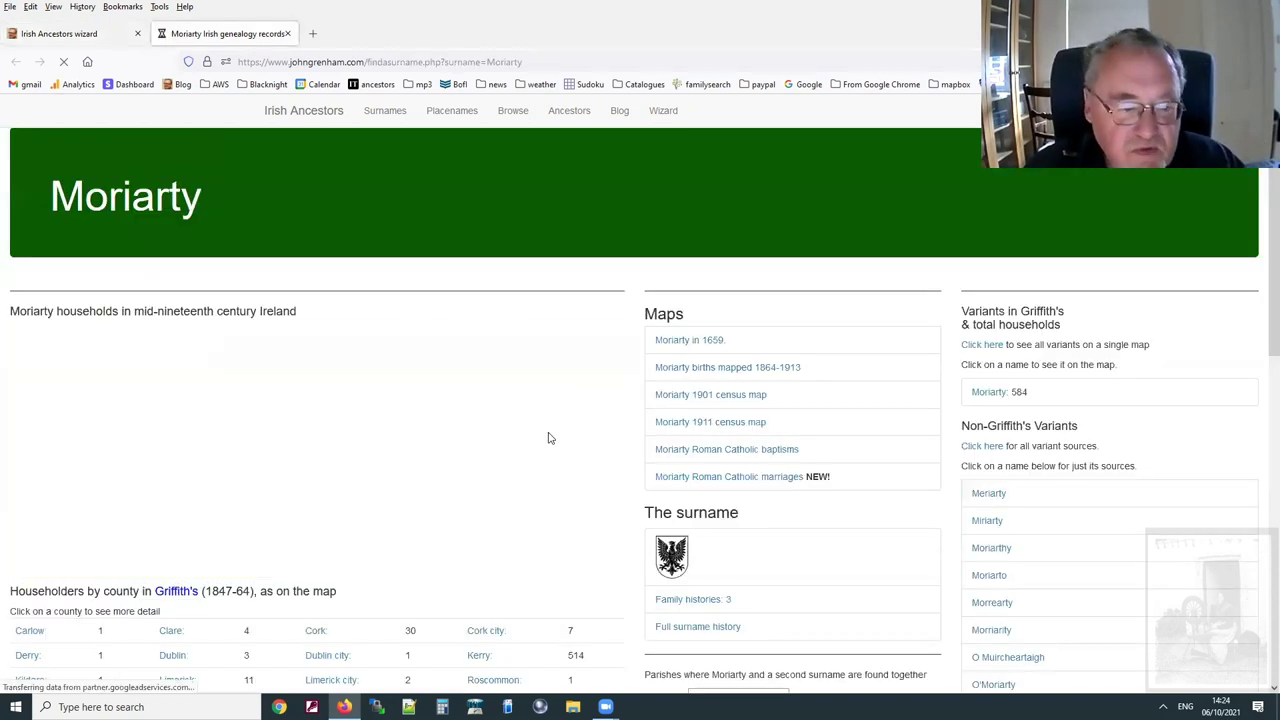
scroll(530, 450, down, 2)
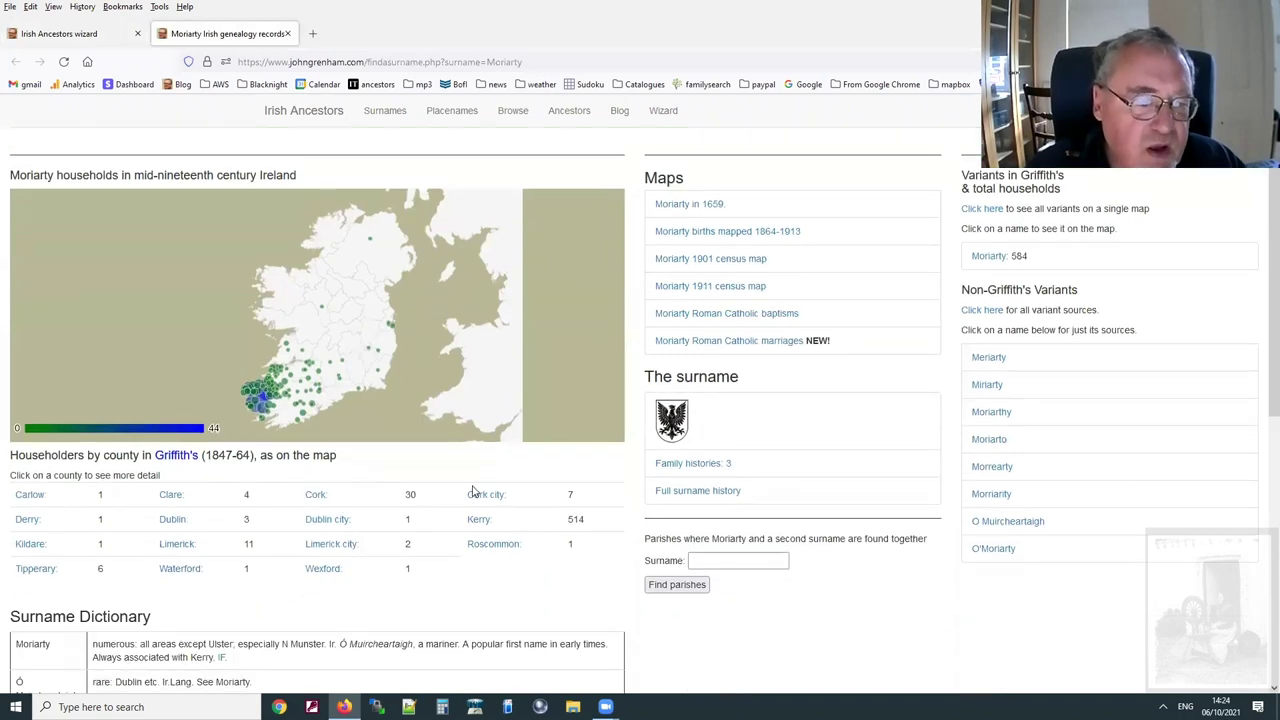
Open the surname's households by parish in Kerry and look over the parish list and map.
click(479, 519)
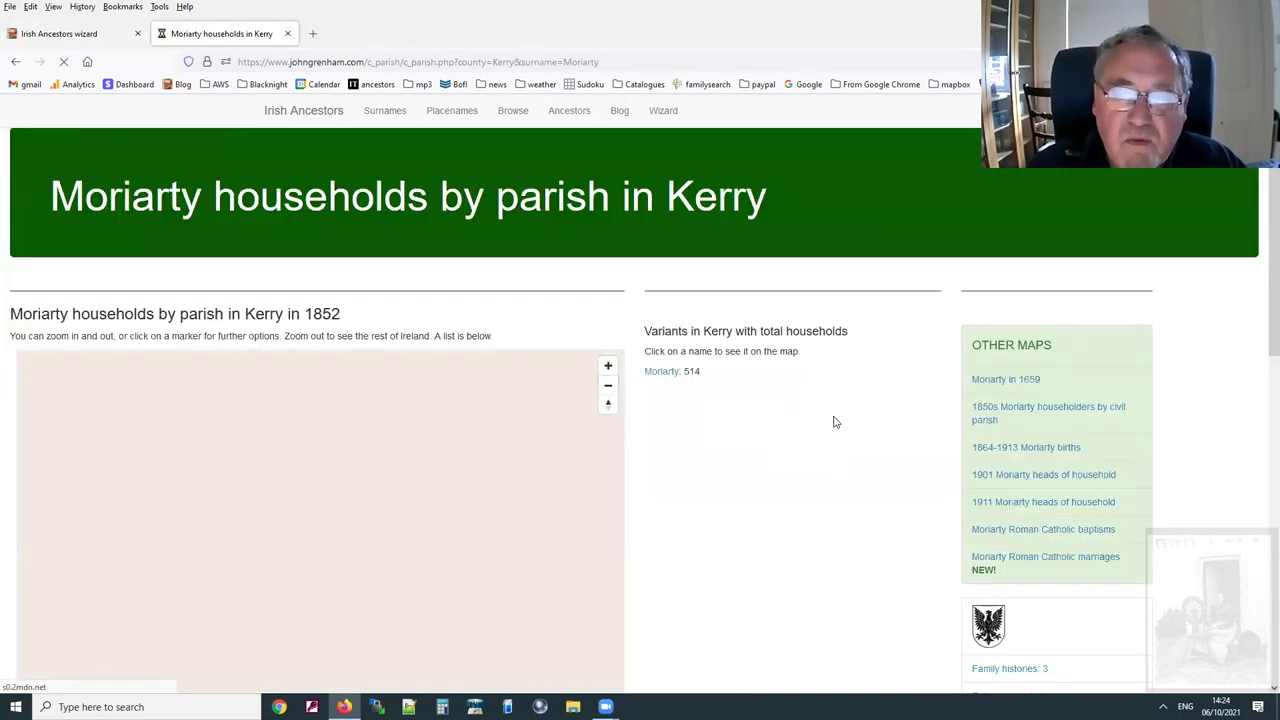
scroll(797, 420, down, 5)
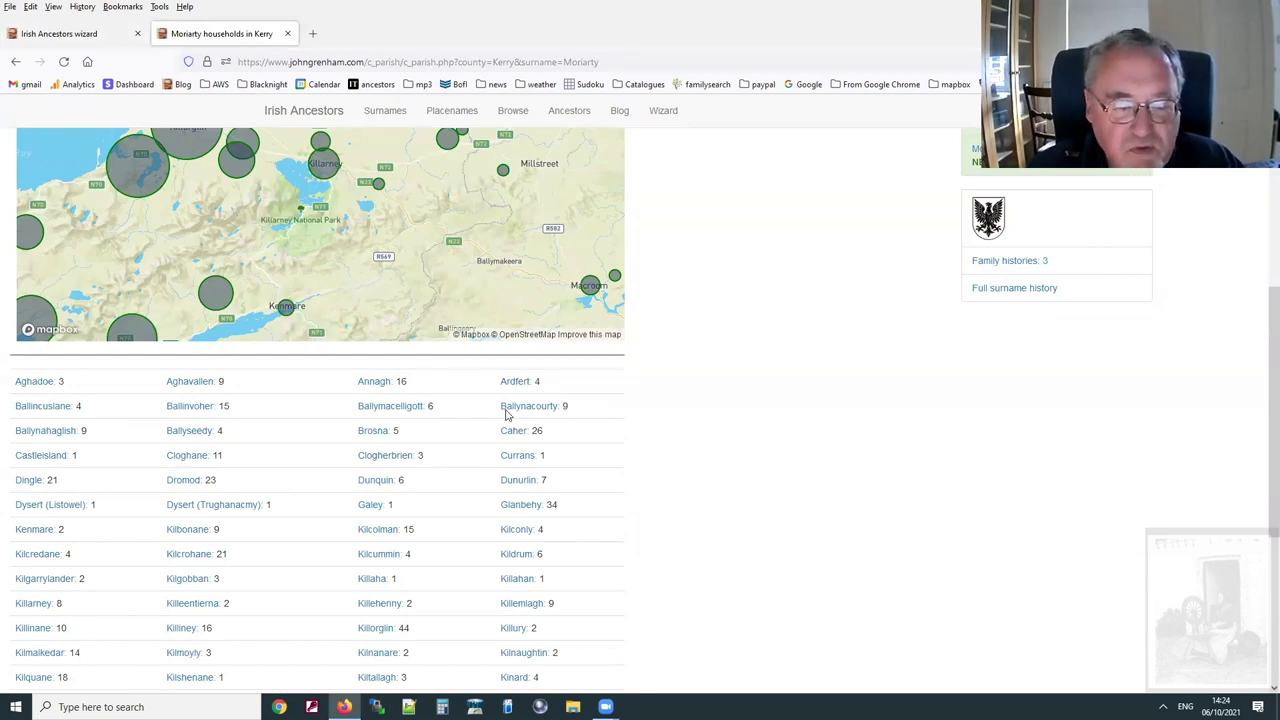
scroll(403, 494, down, 2)
scroll(397, 509, up, 3)
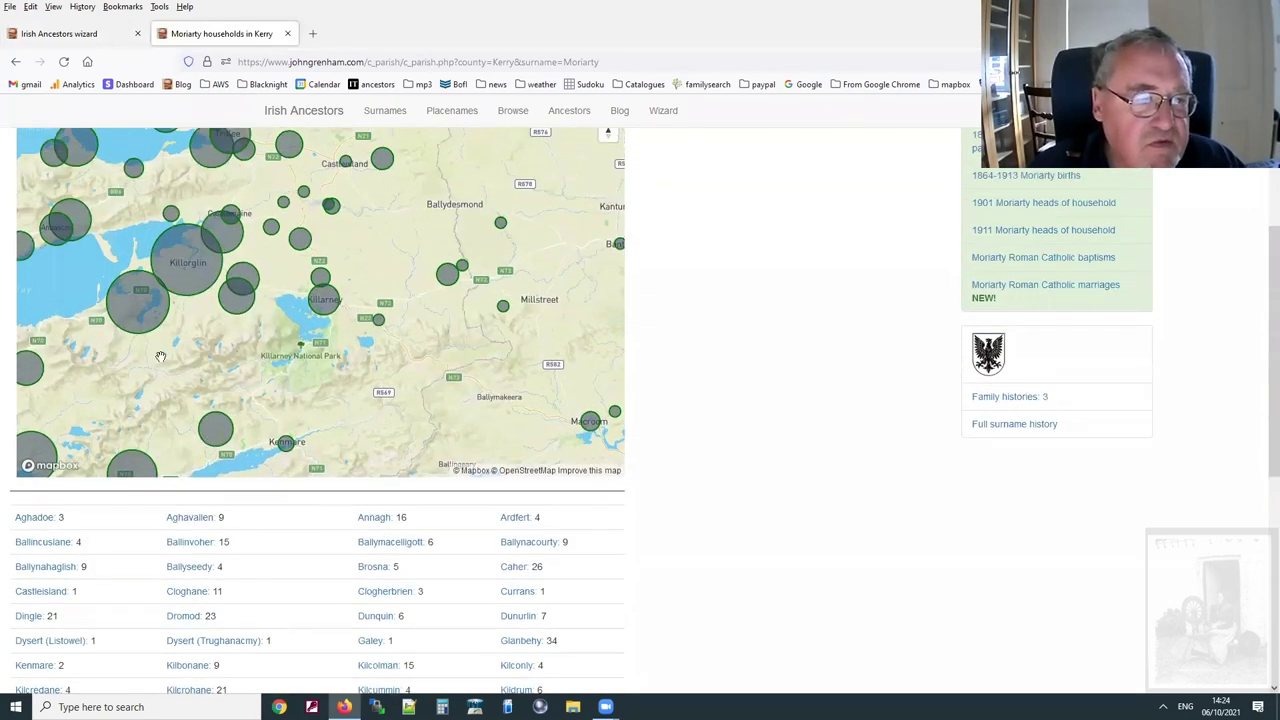
View the church records for Killorglin from the Kerry parish map, and return to the wizard recommendations.
click(184, 262)
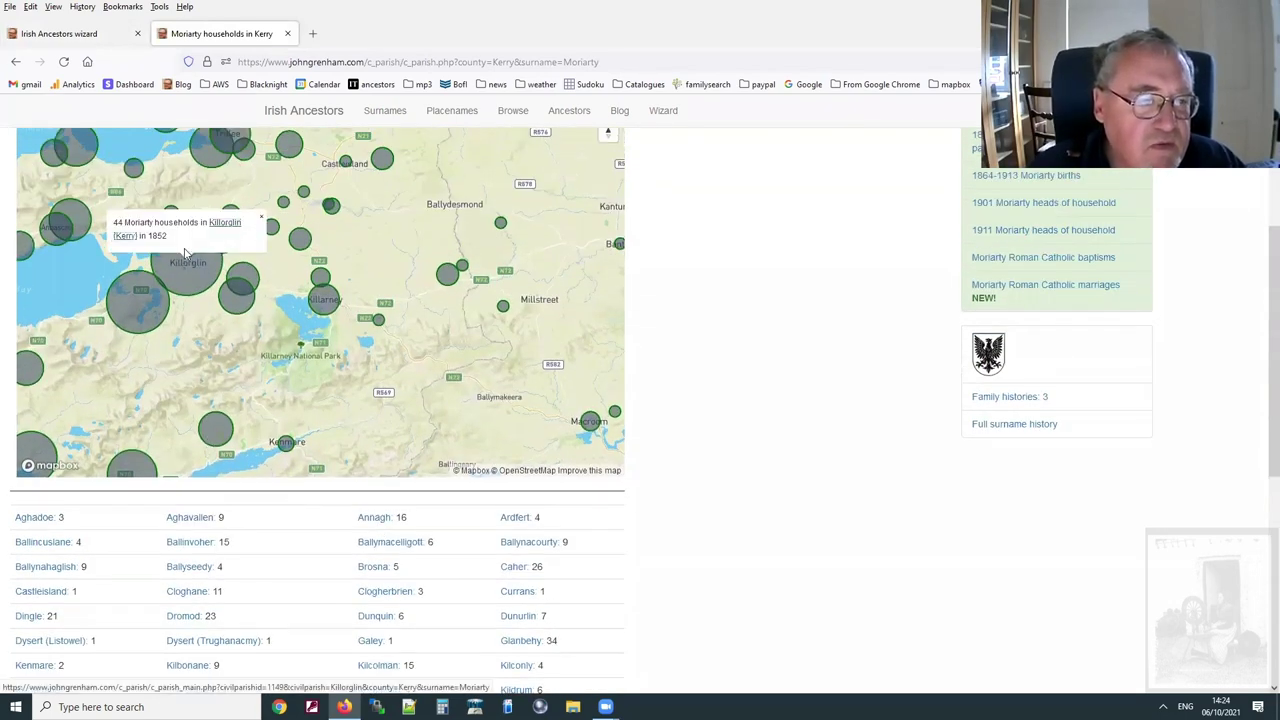
click(228, 222)
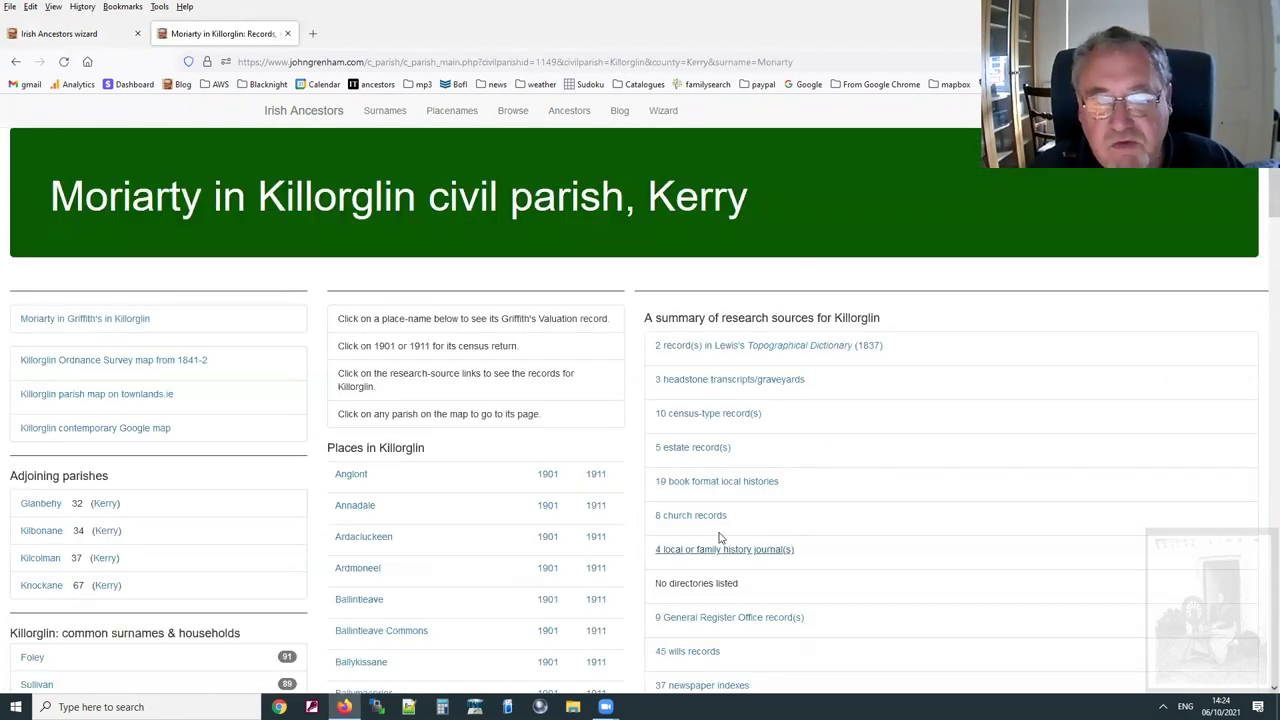
click(692, 516)
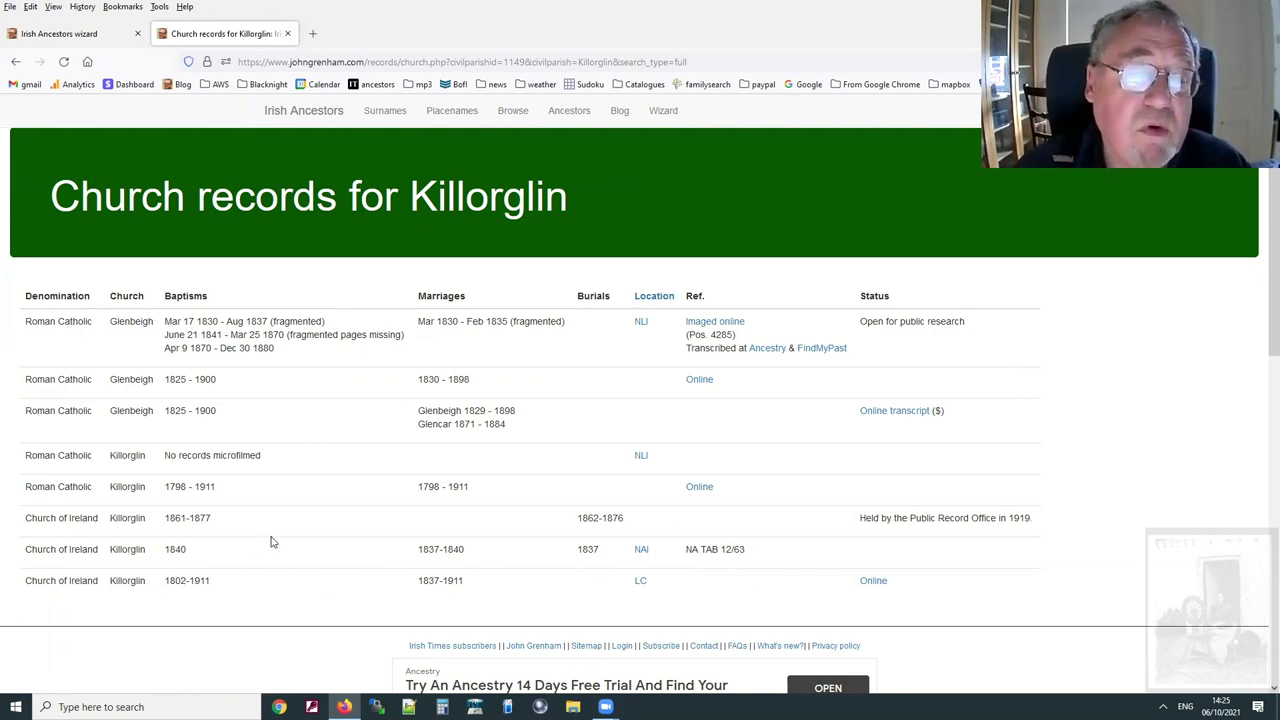
click(287, 33)
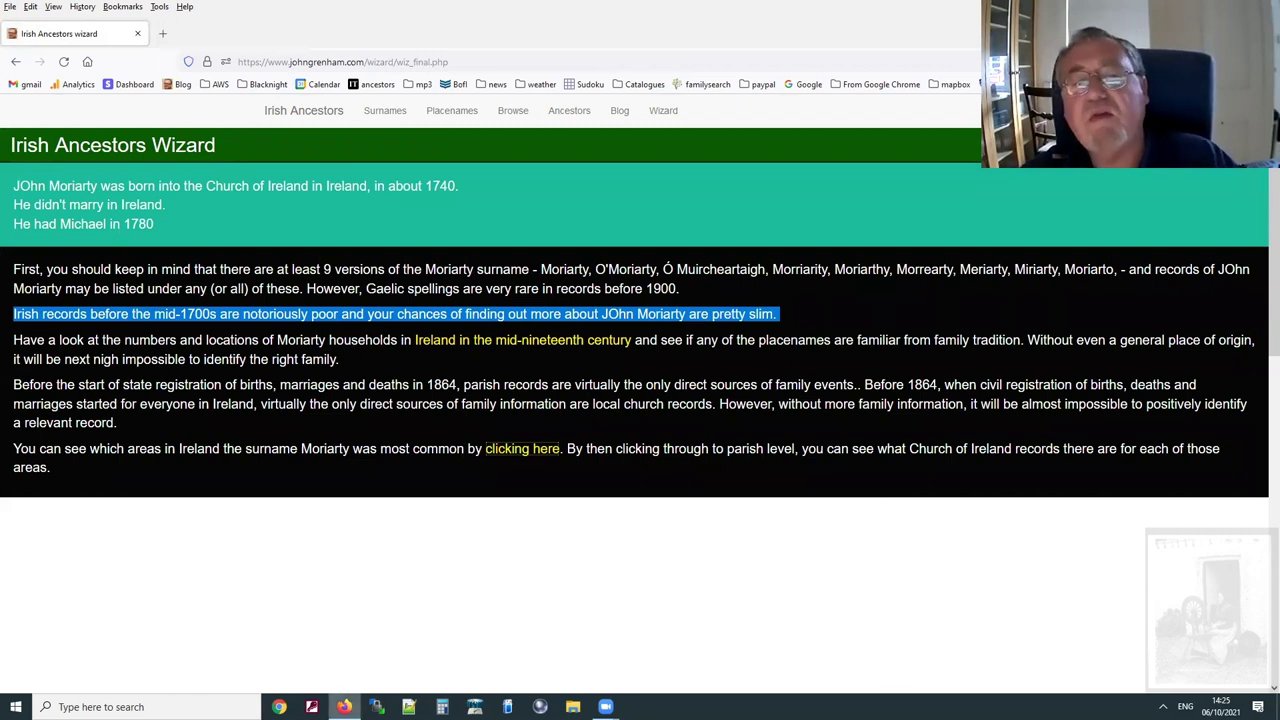
Go back through the wizard's questions to its start page and start the wizard again.
mouse_move(370, 688)
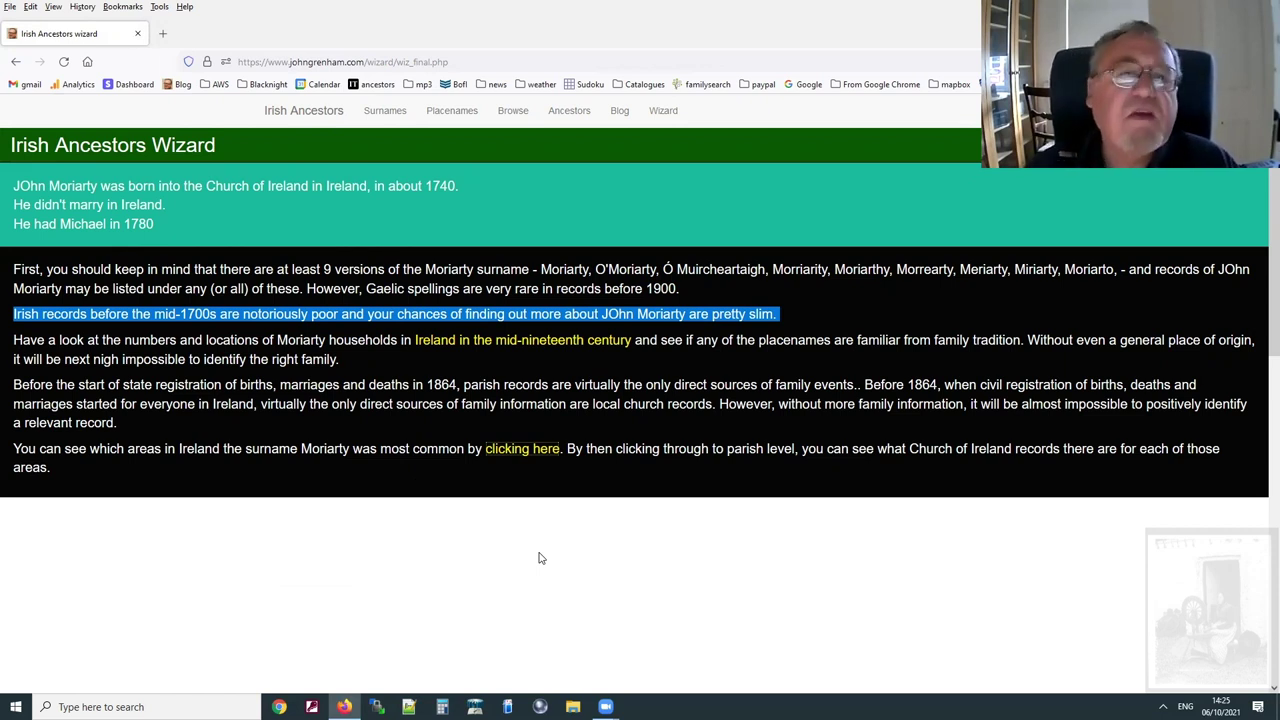
click(14, 61)
click(14, 61)
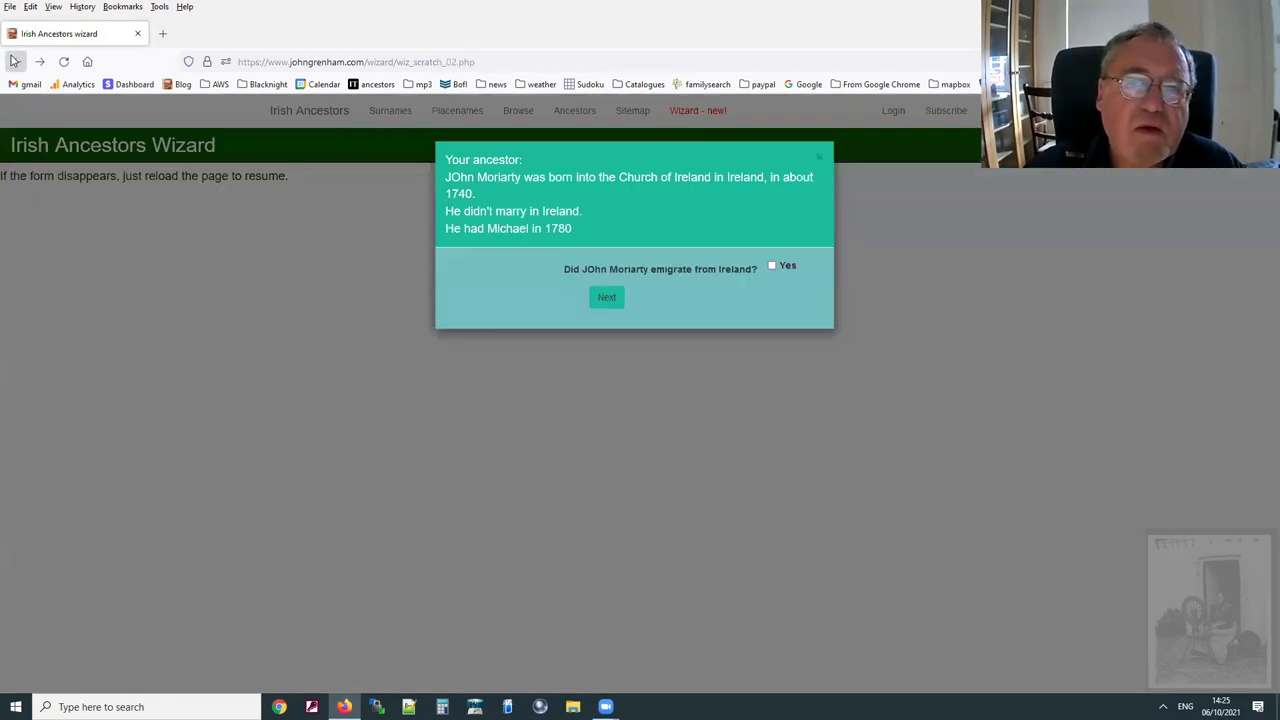
click(14, 61)
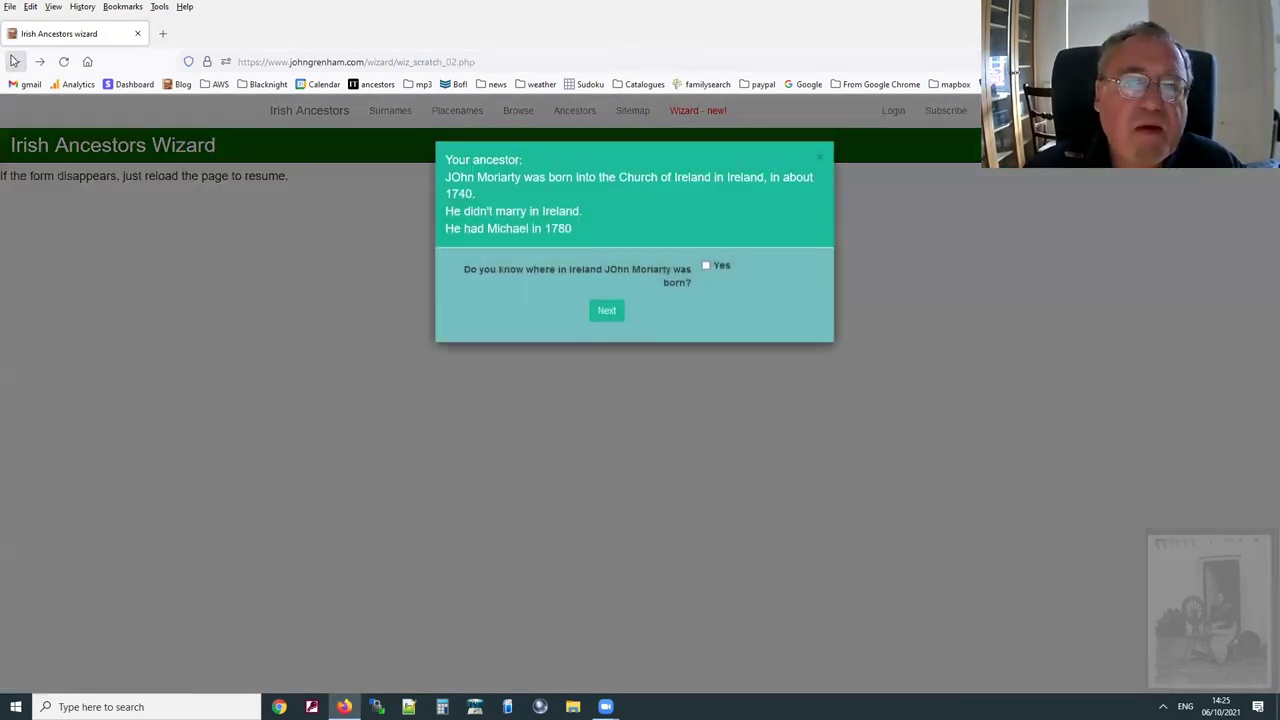
click(14, 61)
click(14, 61)
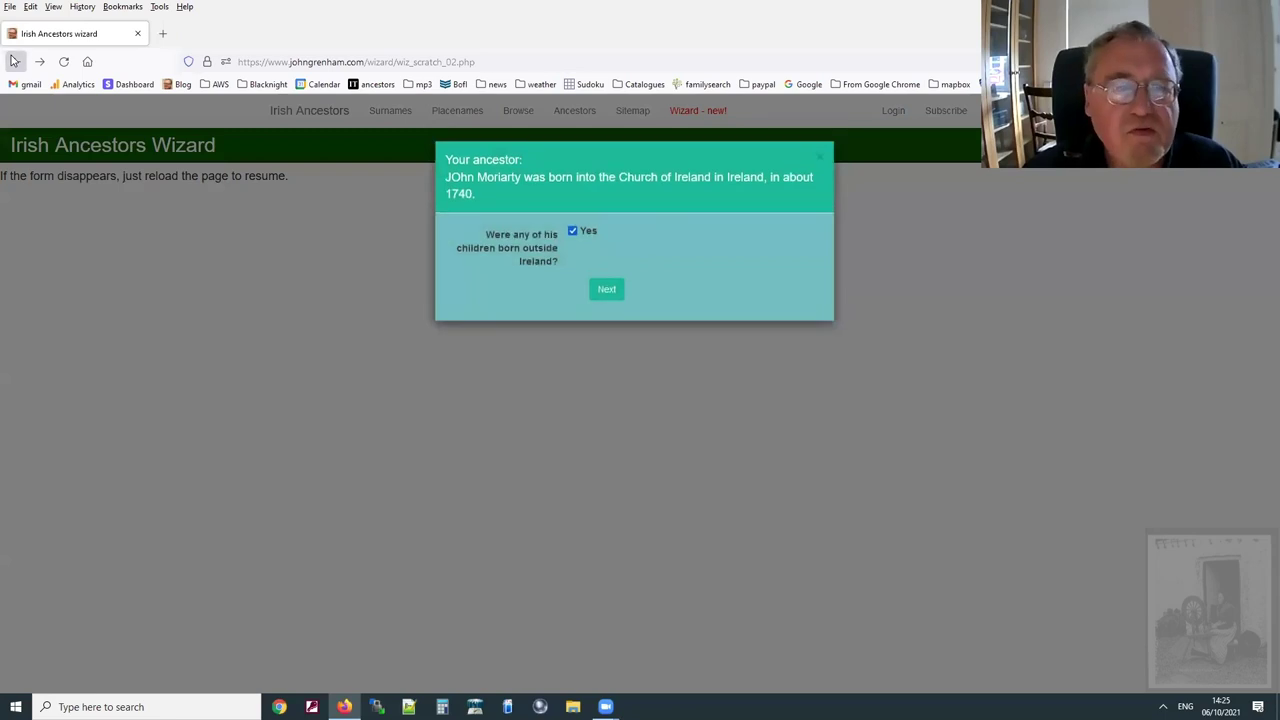
click(14, 61)
click(14, 61)
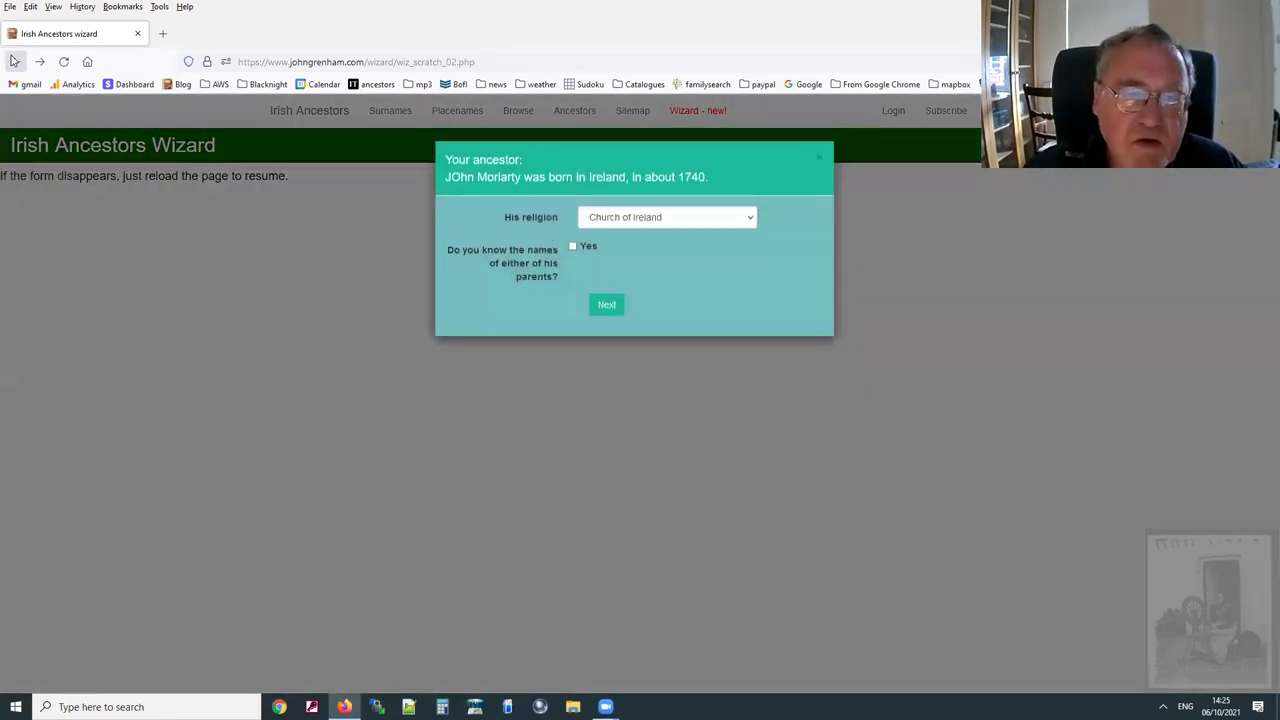
click(14, 61)
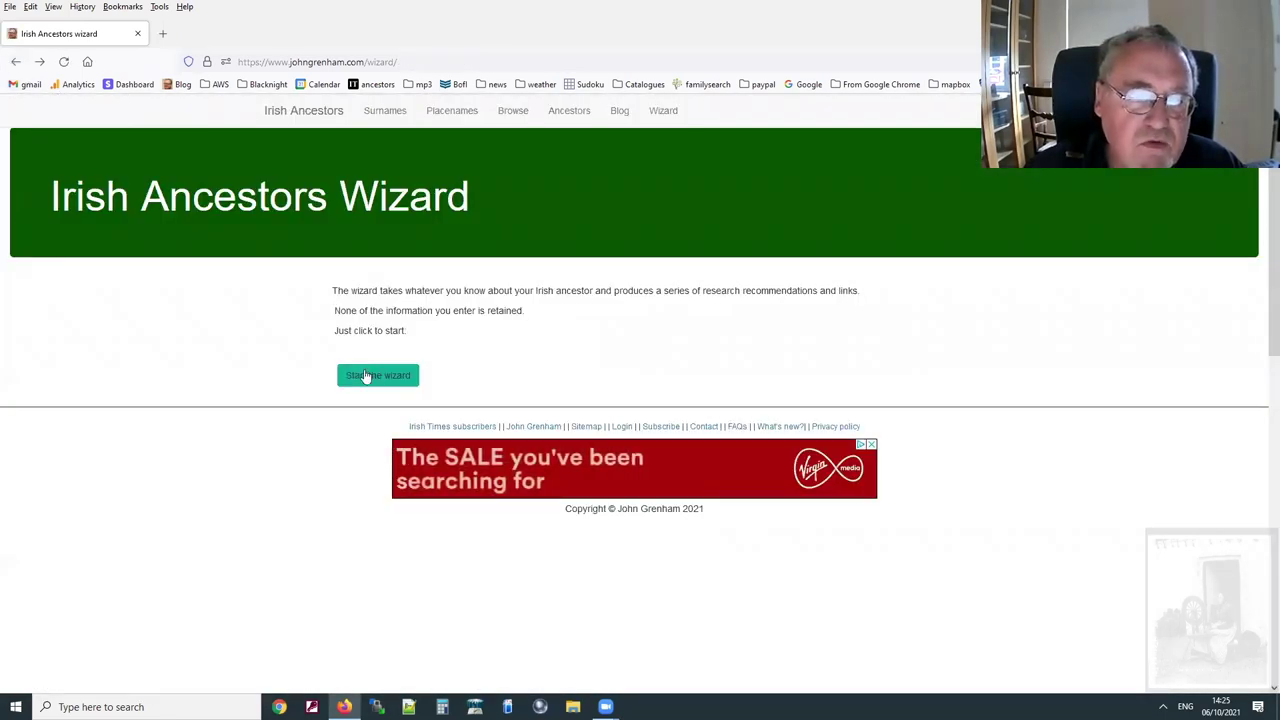
click(369, 377)
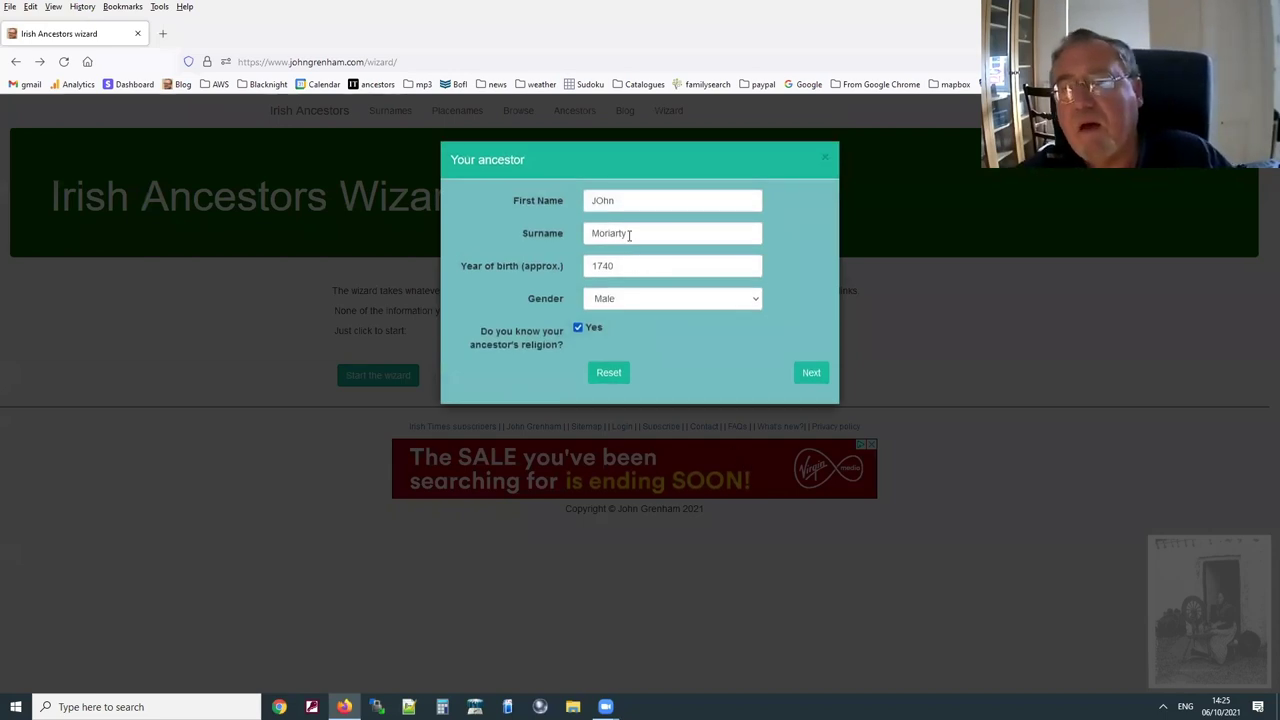
Correct the capitalisation of the ancestor's first name, set the year of birth to 1830, and continue.
drag(595, 200, 603, 200)
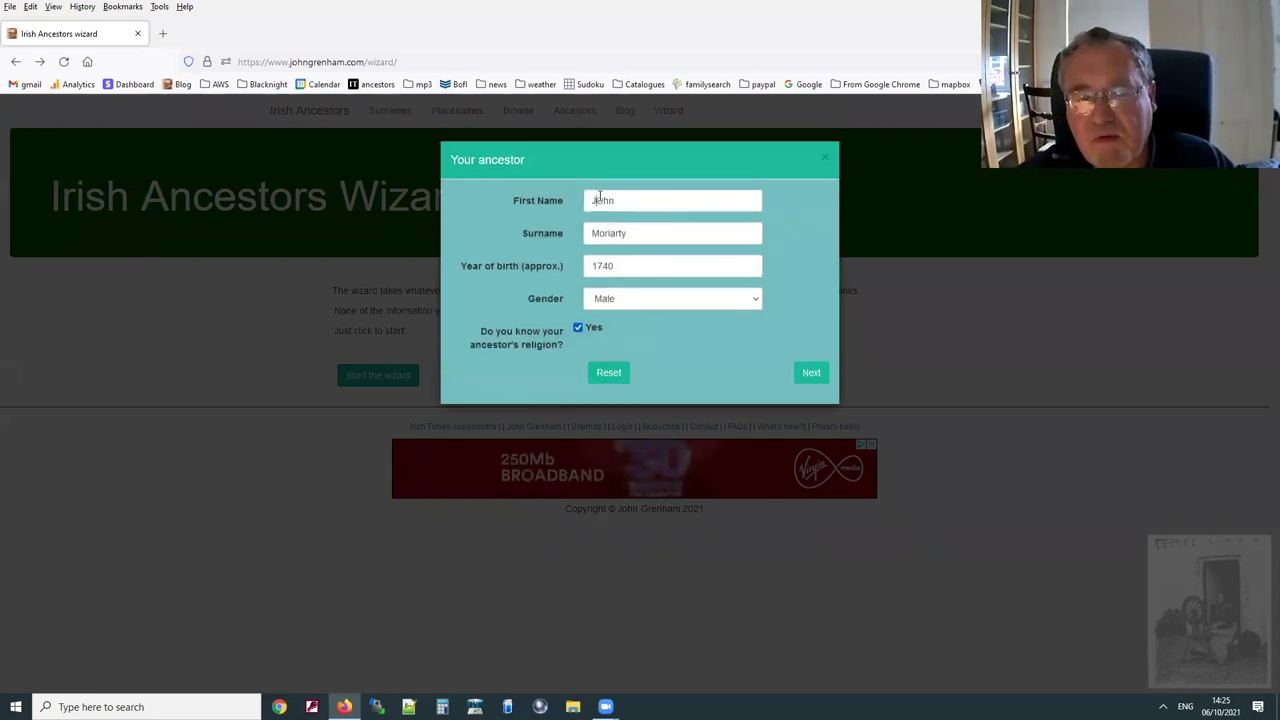
text(o)
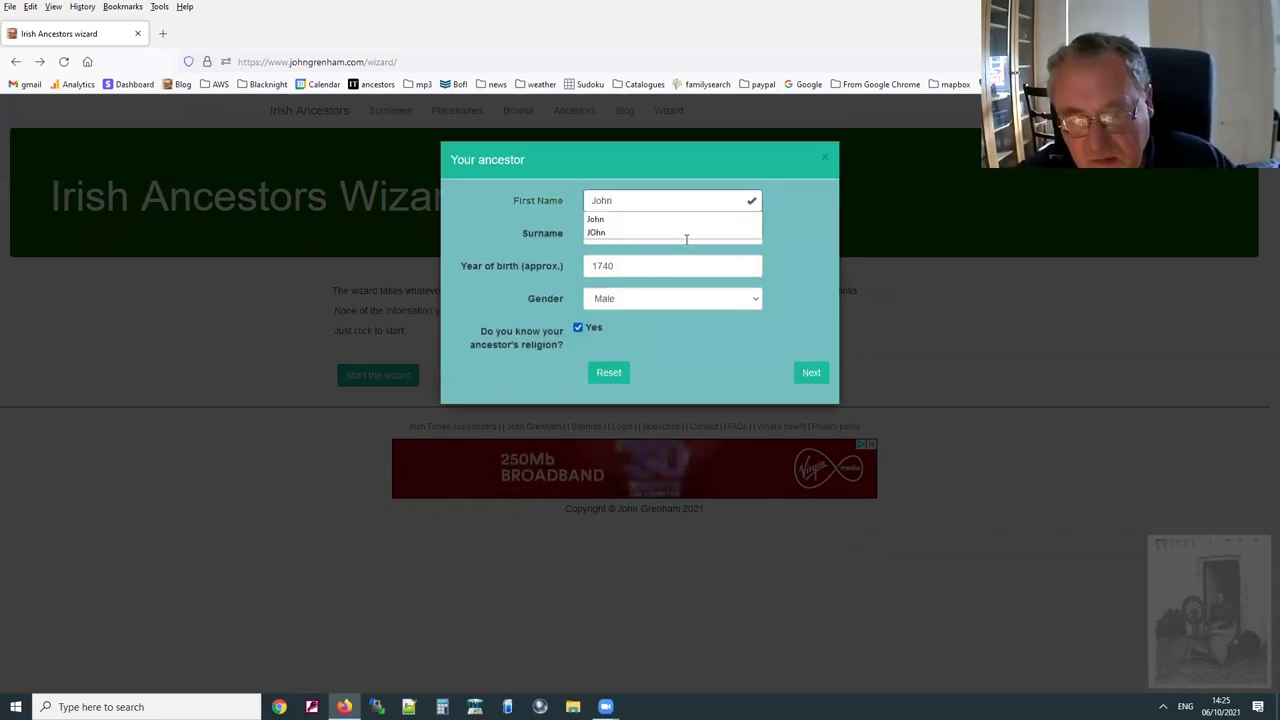
click(821, 214)
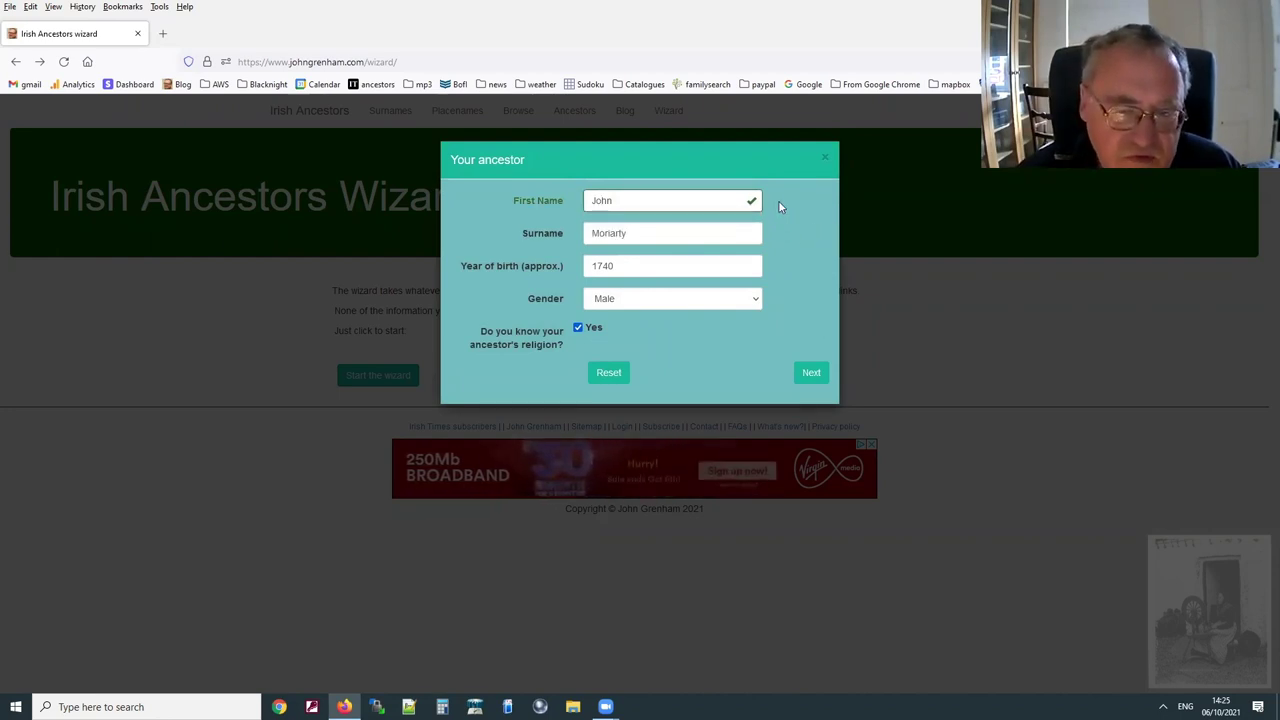
click(596, 265)
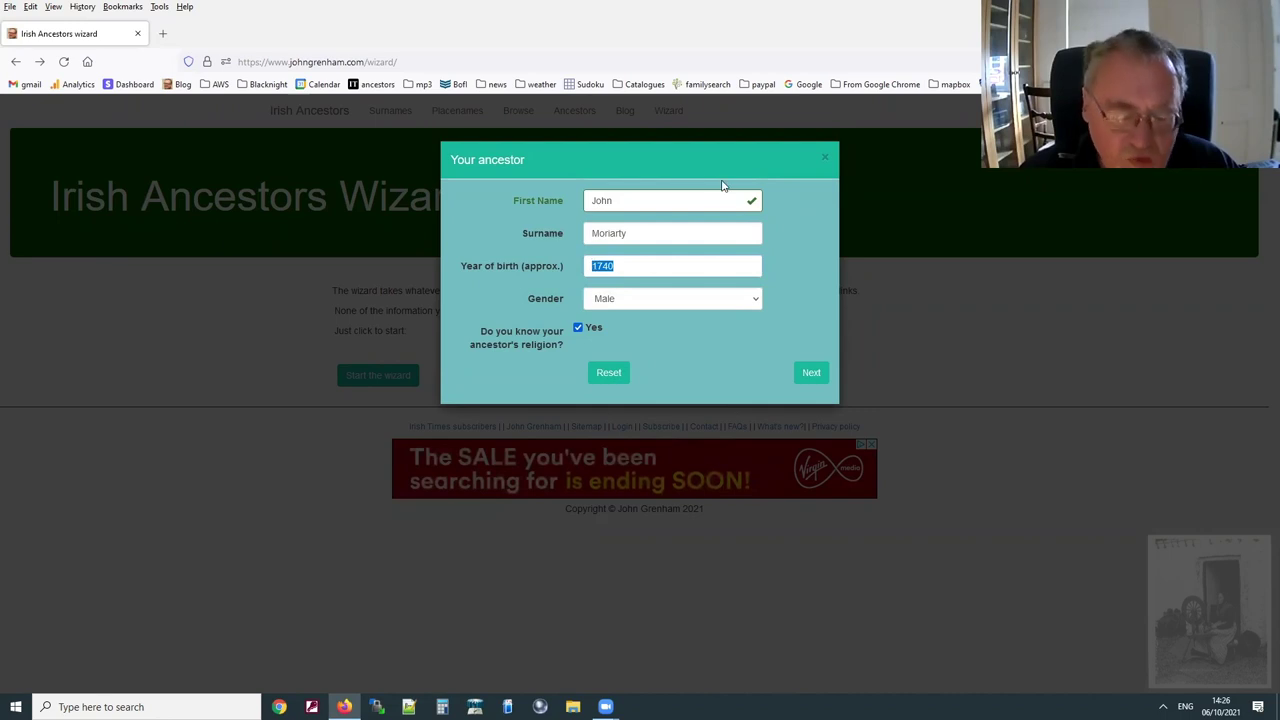
text(1830)
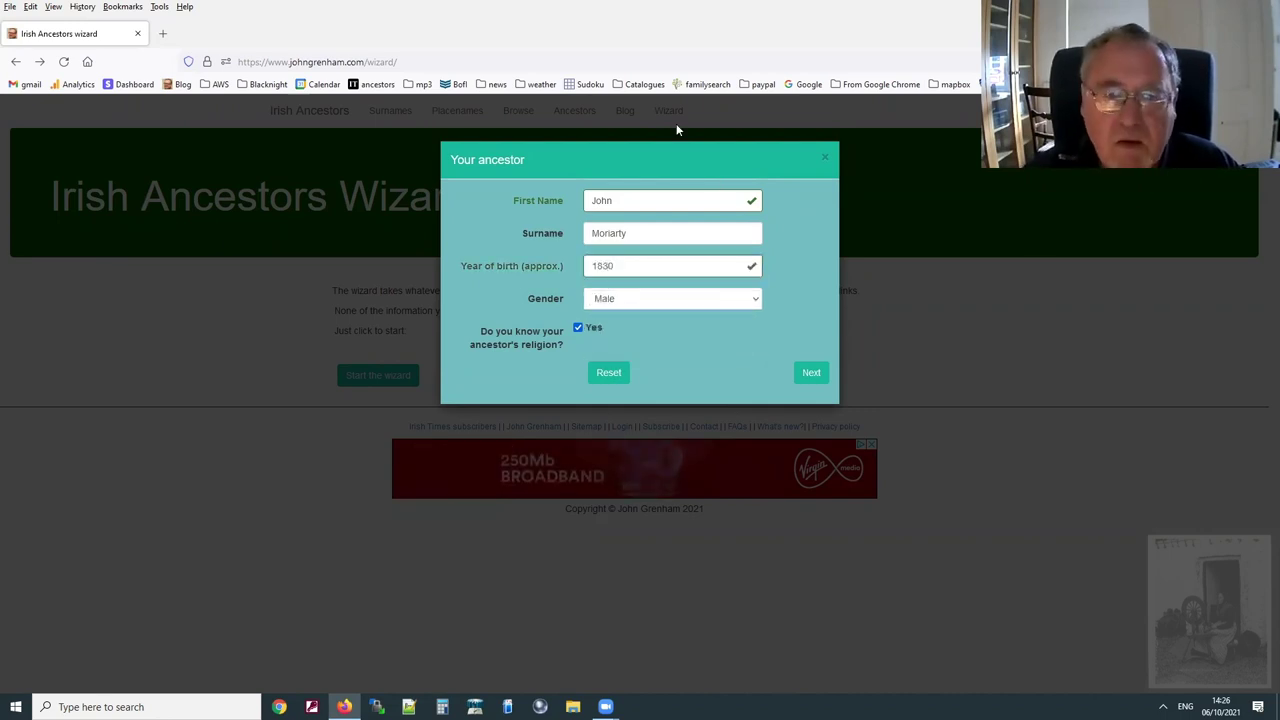
click(815, 376)
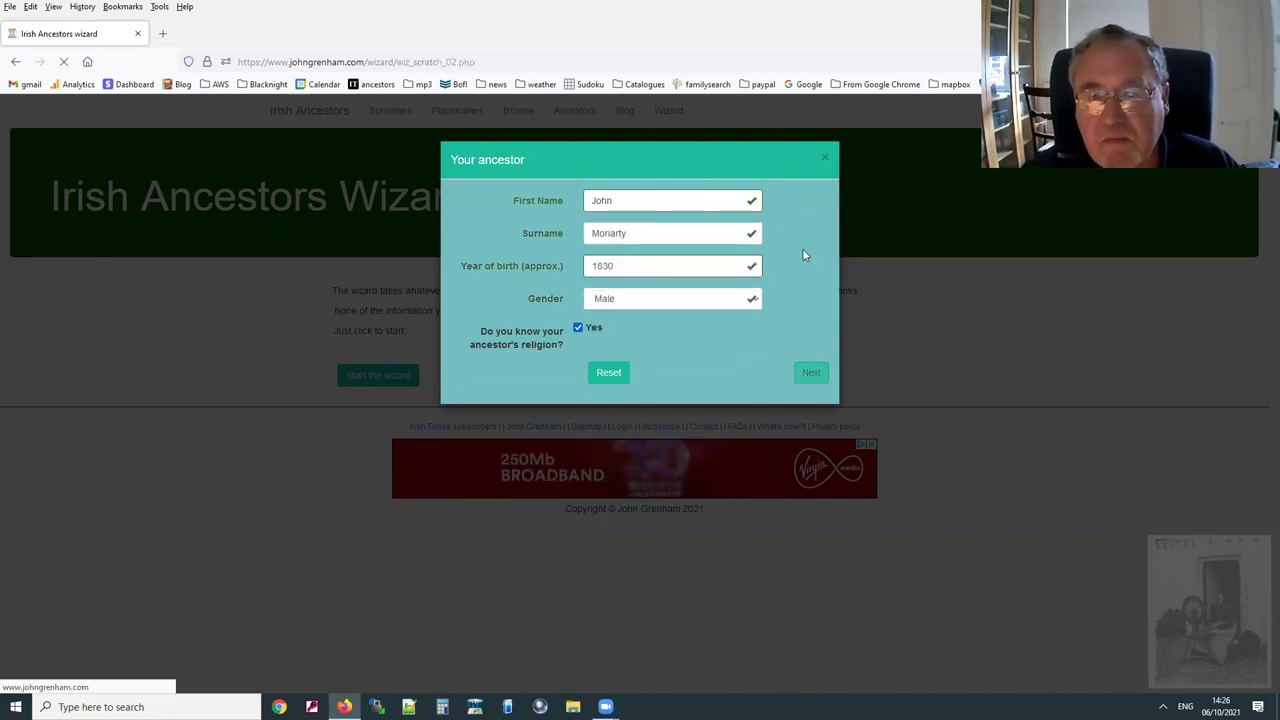
Set the ancestor's religion to Roman Catholic and indicate that a parent's name is known.
click(700, 218)
click(698, 258)
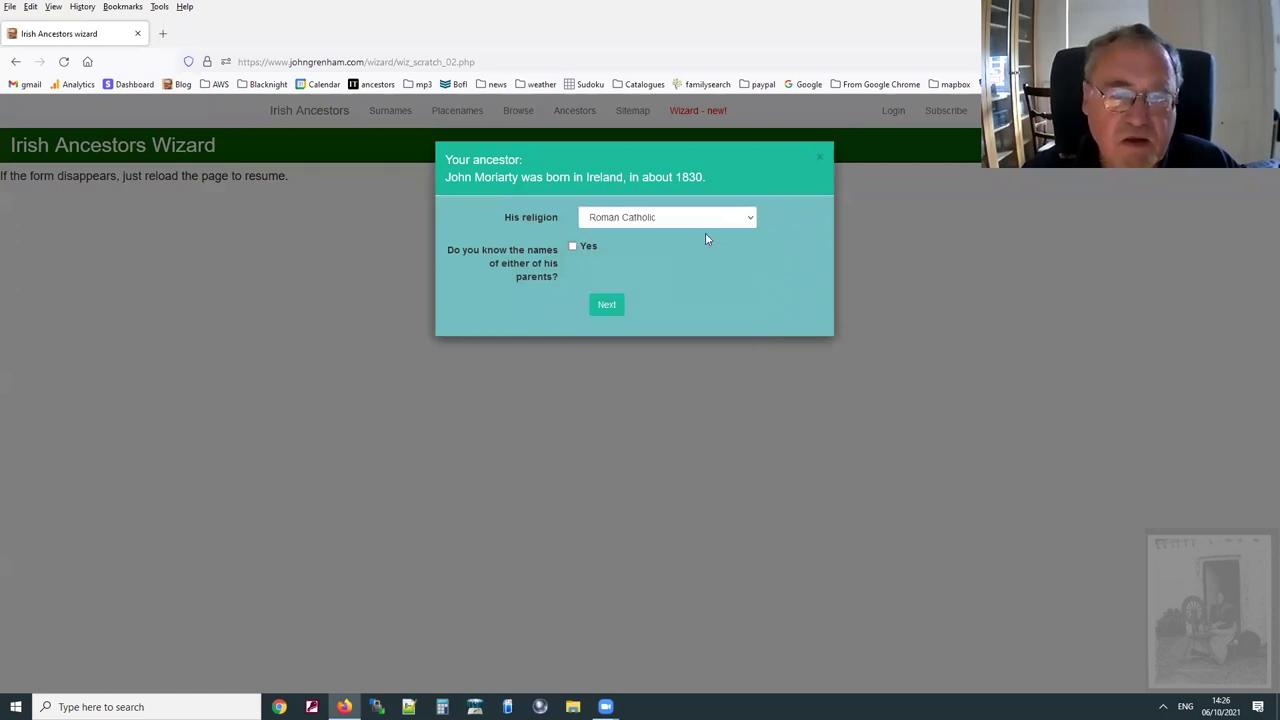
click(572, 246)
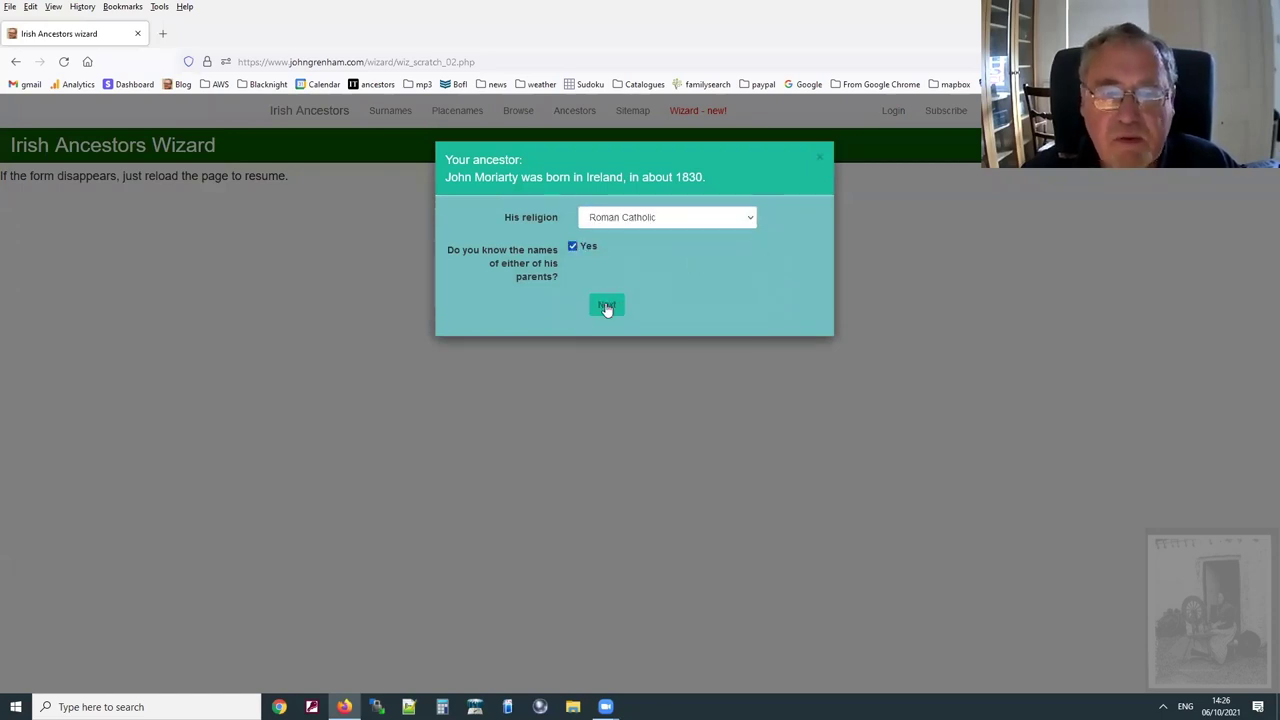
click(606, 304)
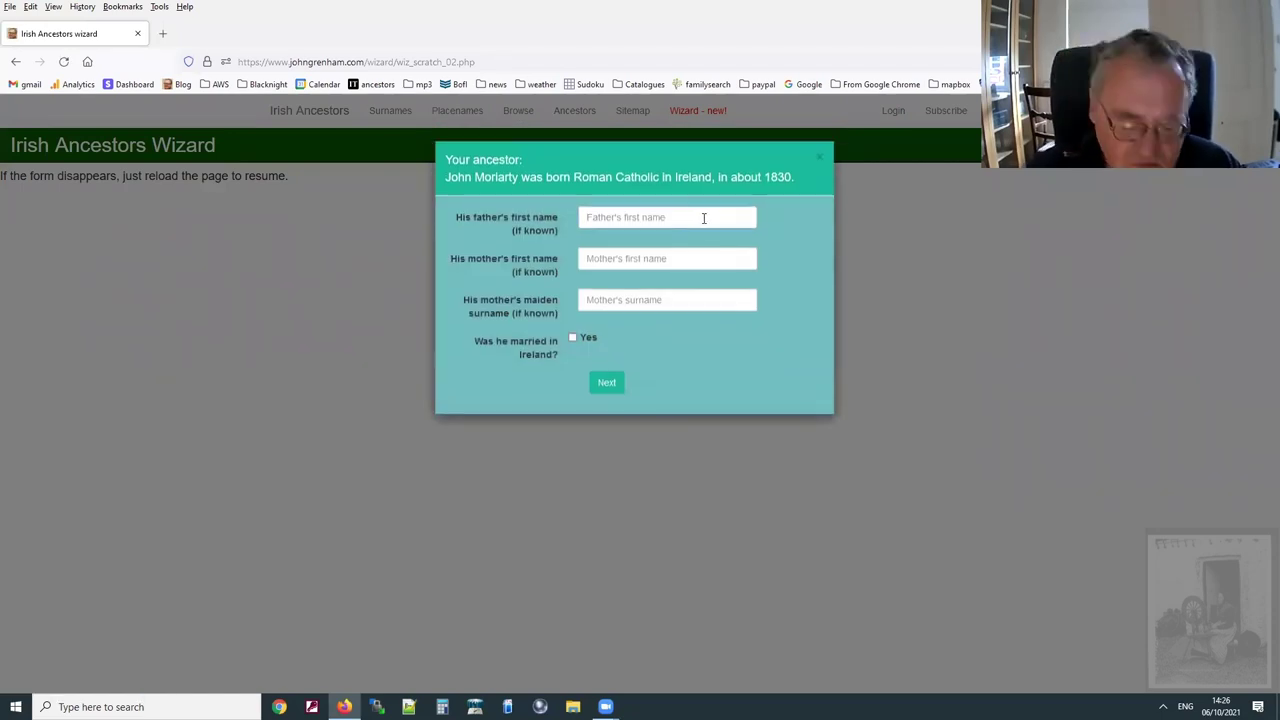
Enter the father's first name, leaving the mother's details blank and the marriage in Ireland unmarked.
text(M)
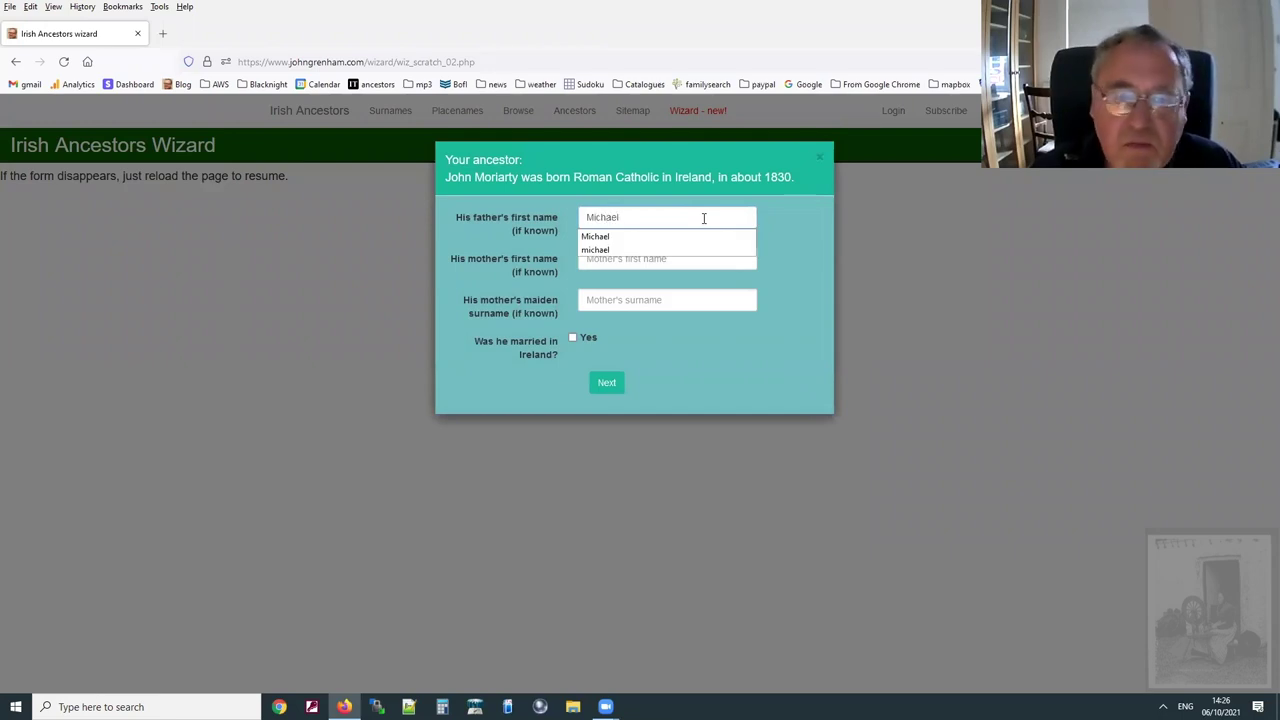
text(ichael)
click(725, 375)
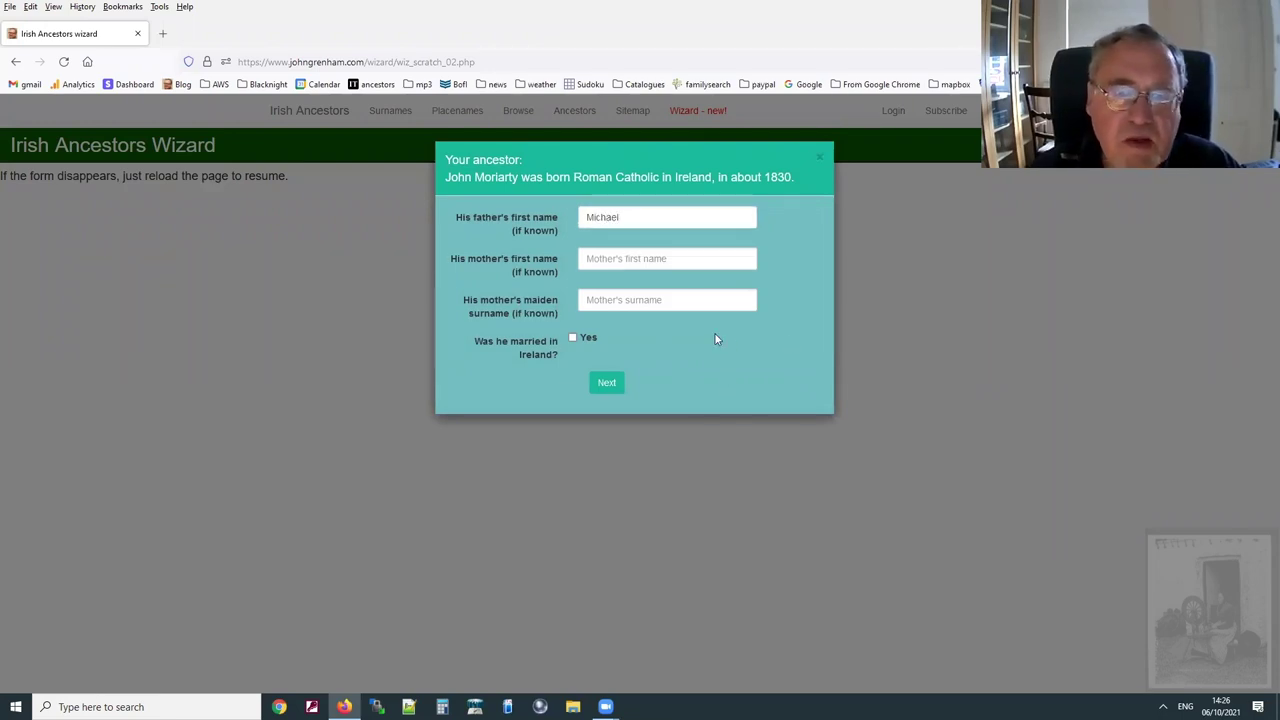
click(607, 383)
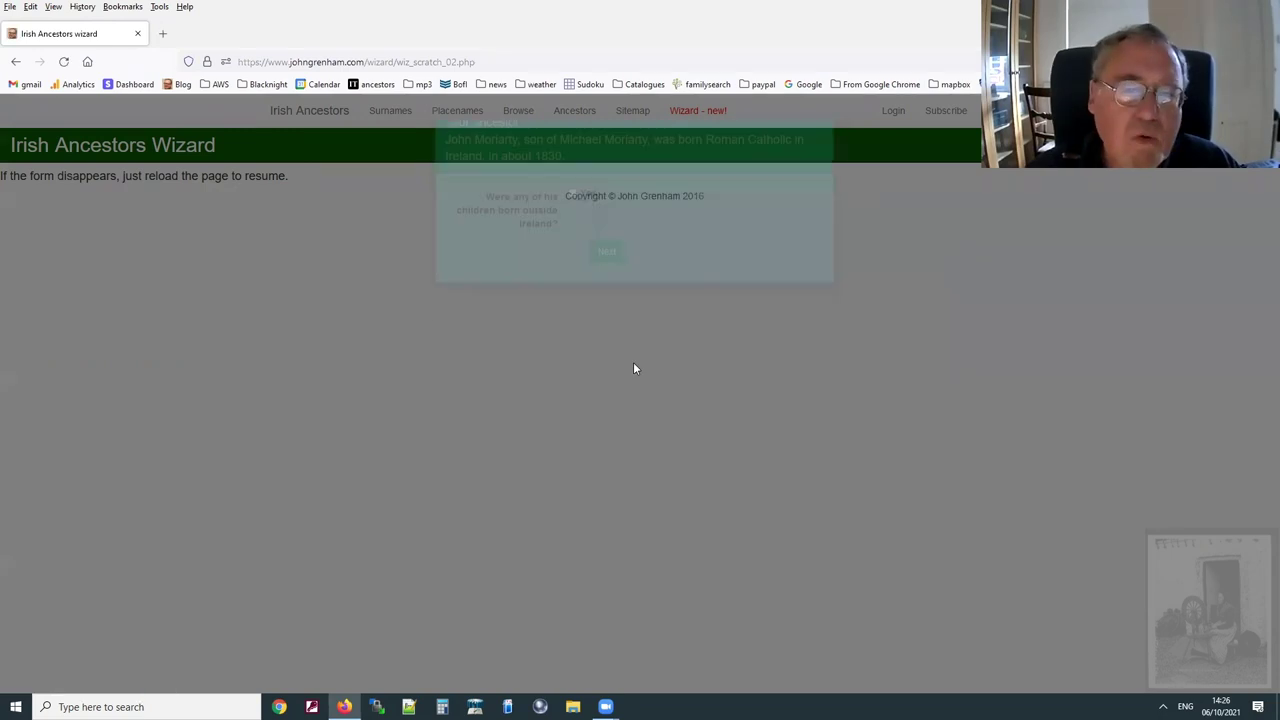
Indicate that children were born outside Ireland, and enter only the first names of the first and second child.
click(573, 232)
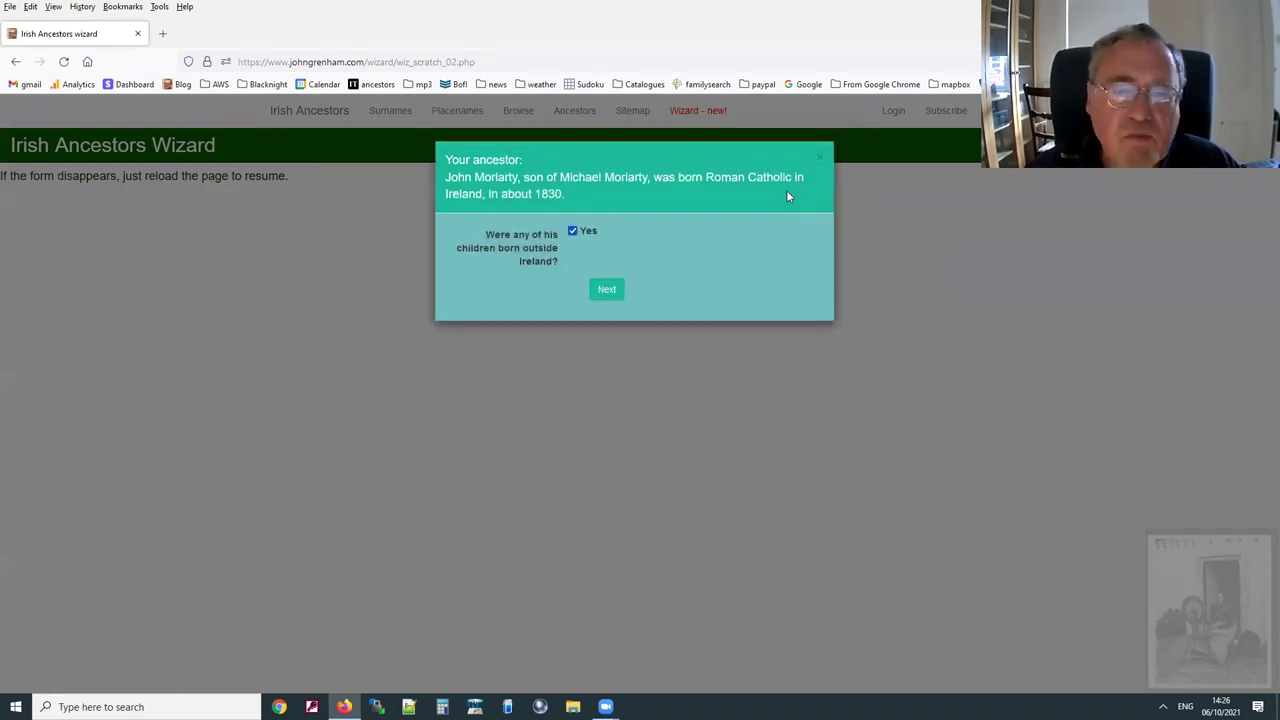
click(605, 289)
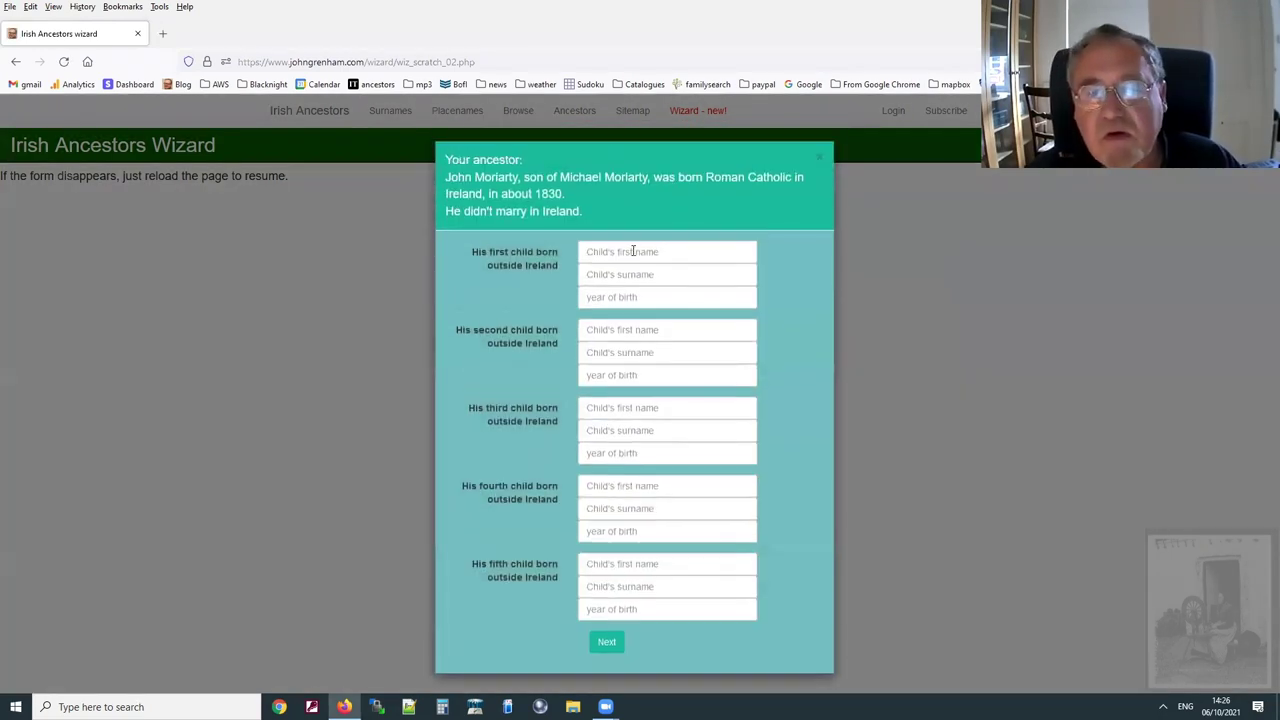
click(640, 251)
text(Mi)
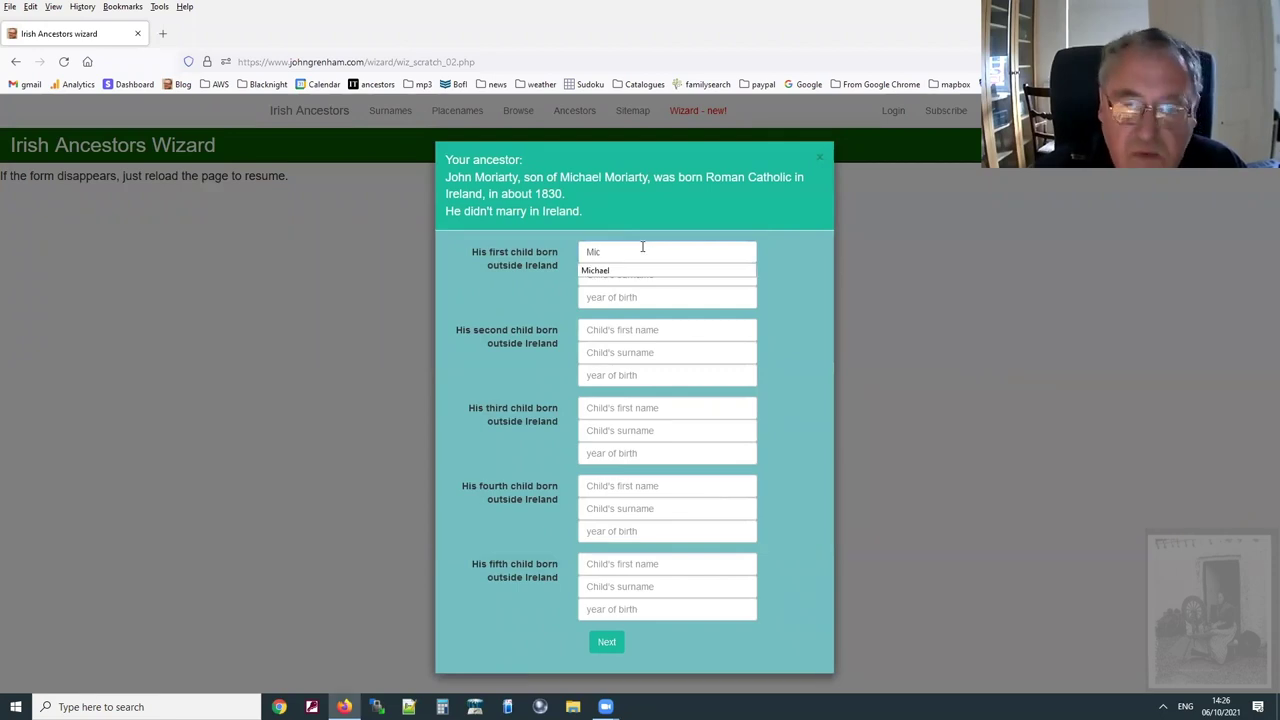
text(c)
key(Down)
key(Return)
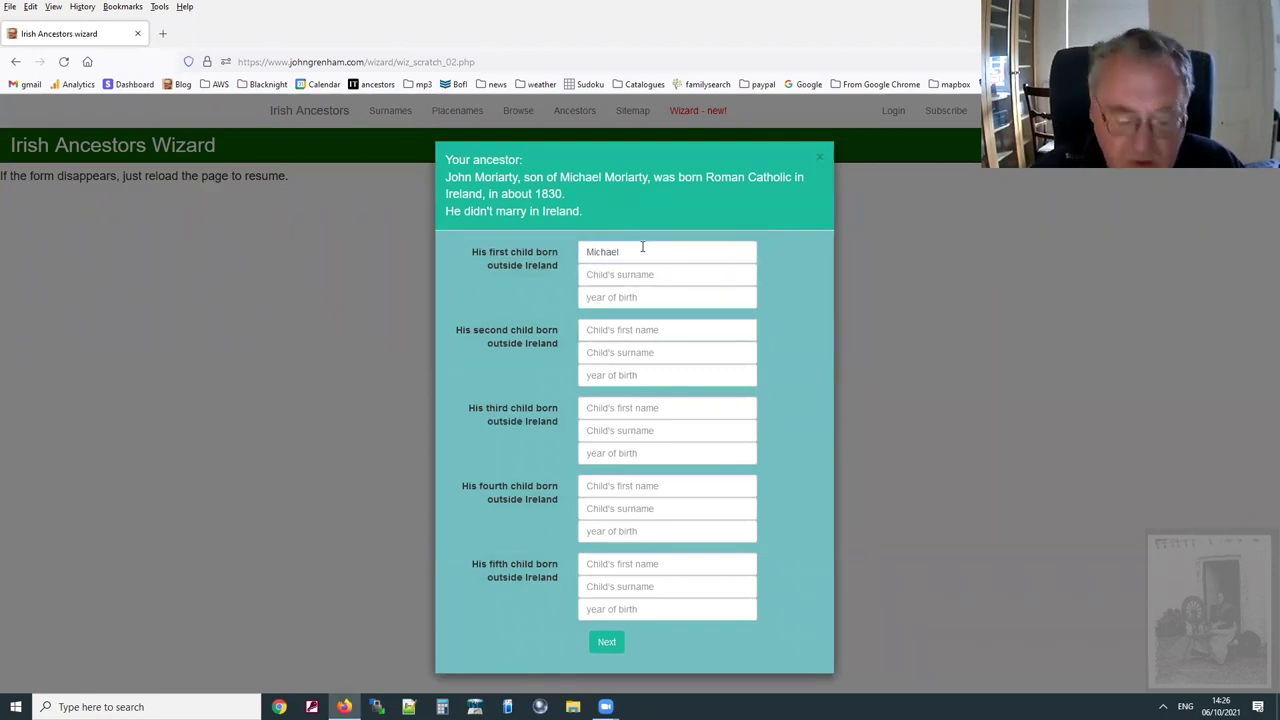
key(Tab)
key(Tab)
key(Tab)
text(Mary)
key(Tab)
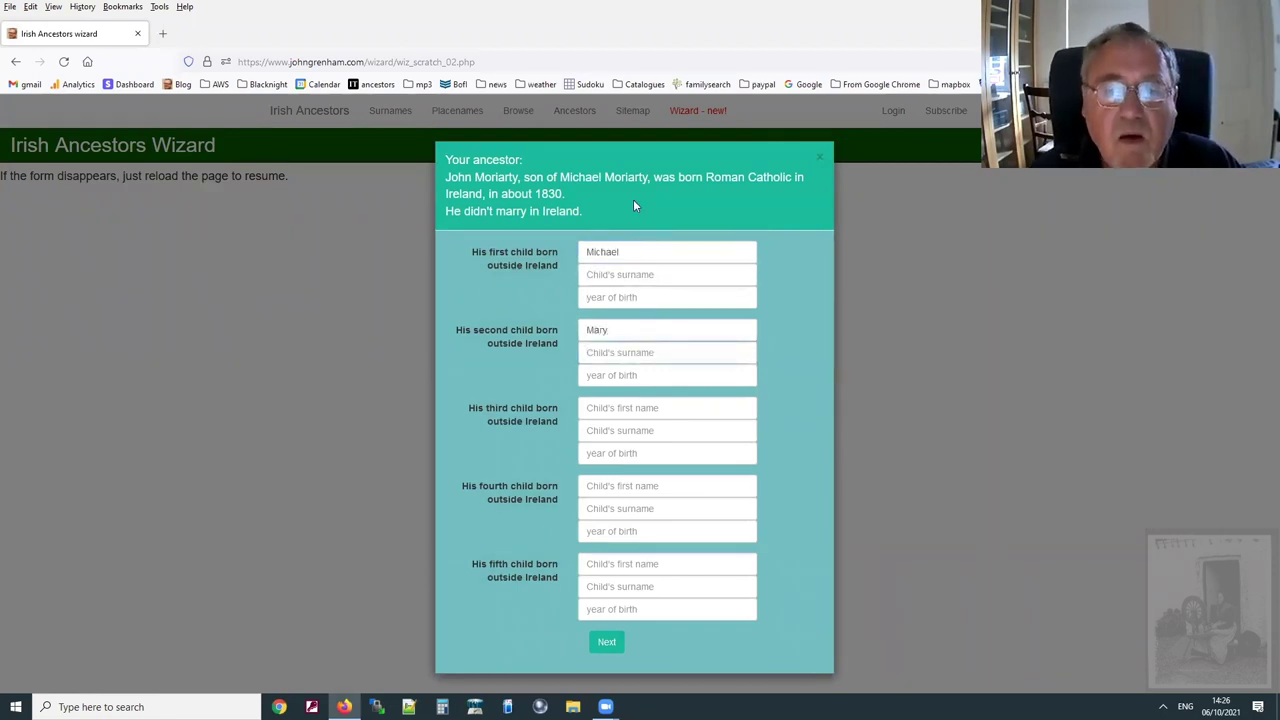
click(606, 641)
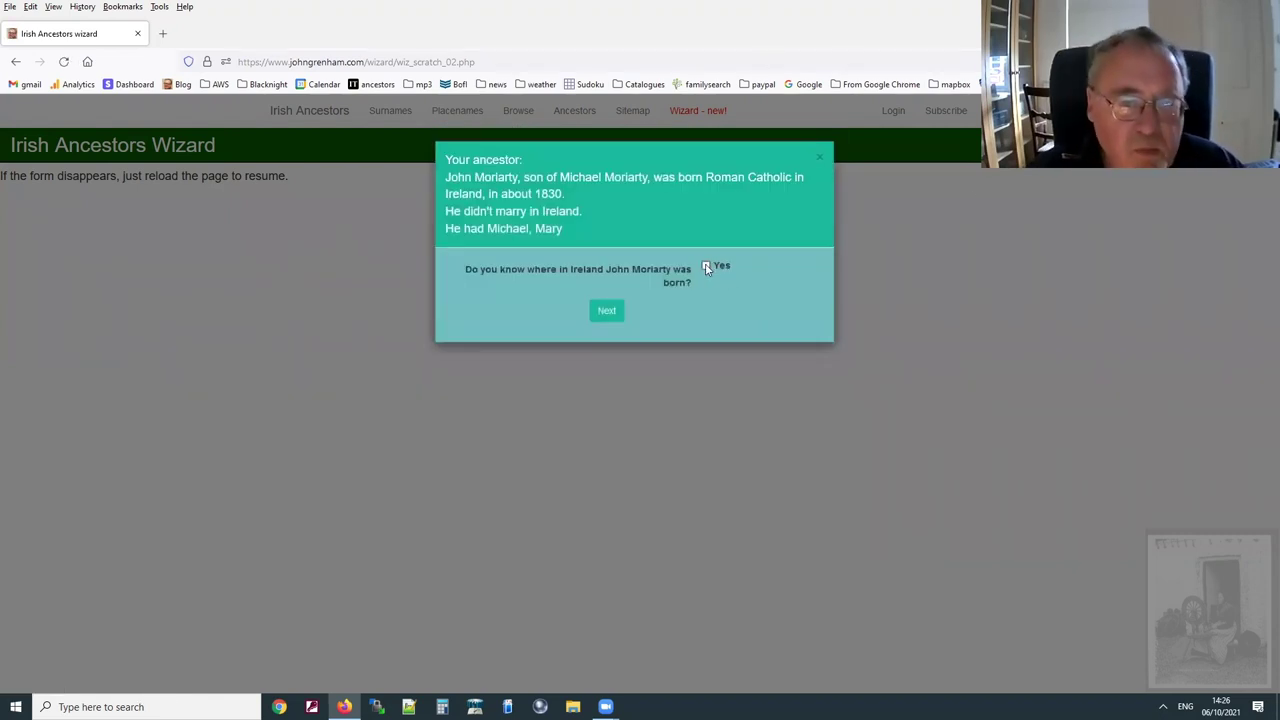
Indicate that the ancestor's birthplace in Ireland is known and choose Kerry as his county of birth.
click(607, 311)
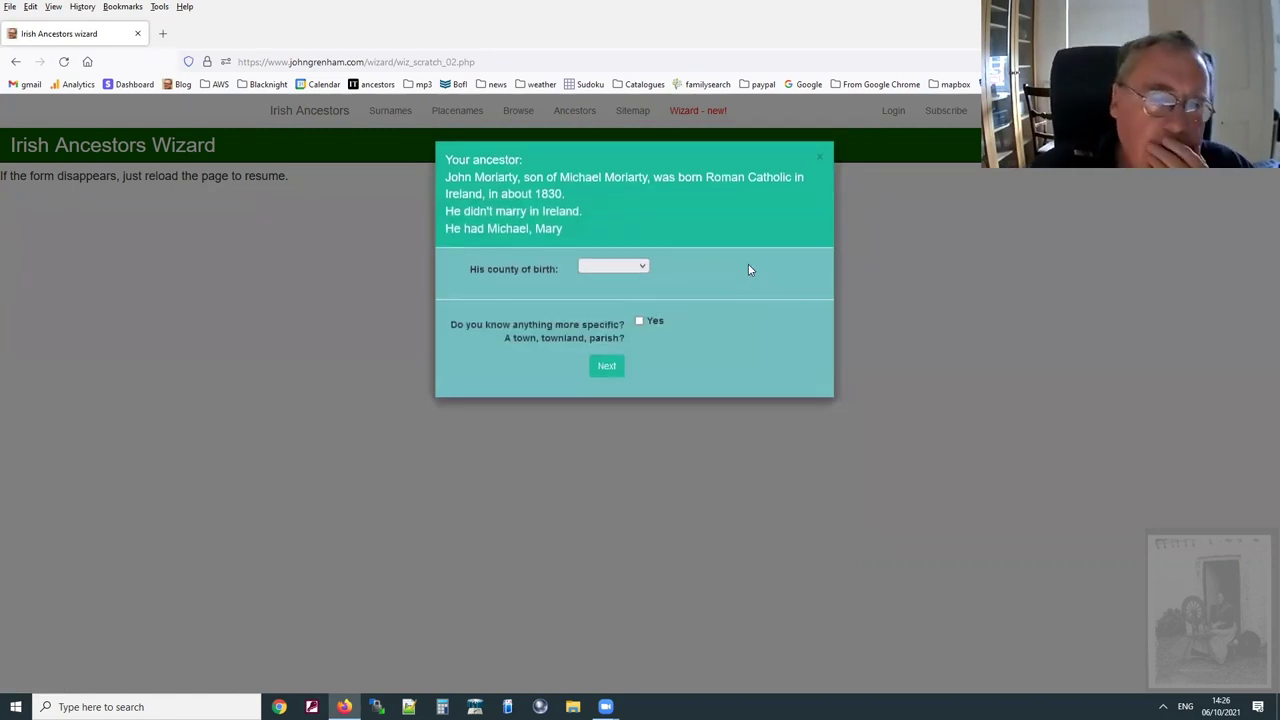
click(630, 271)
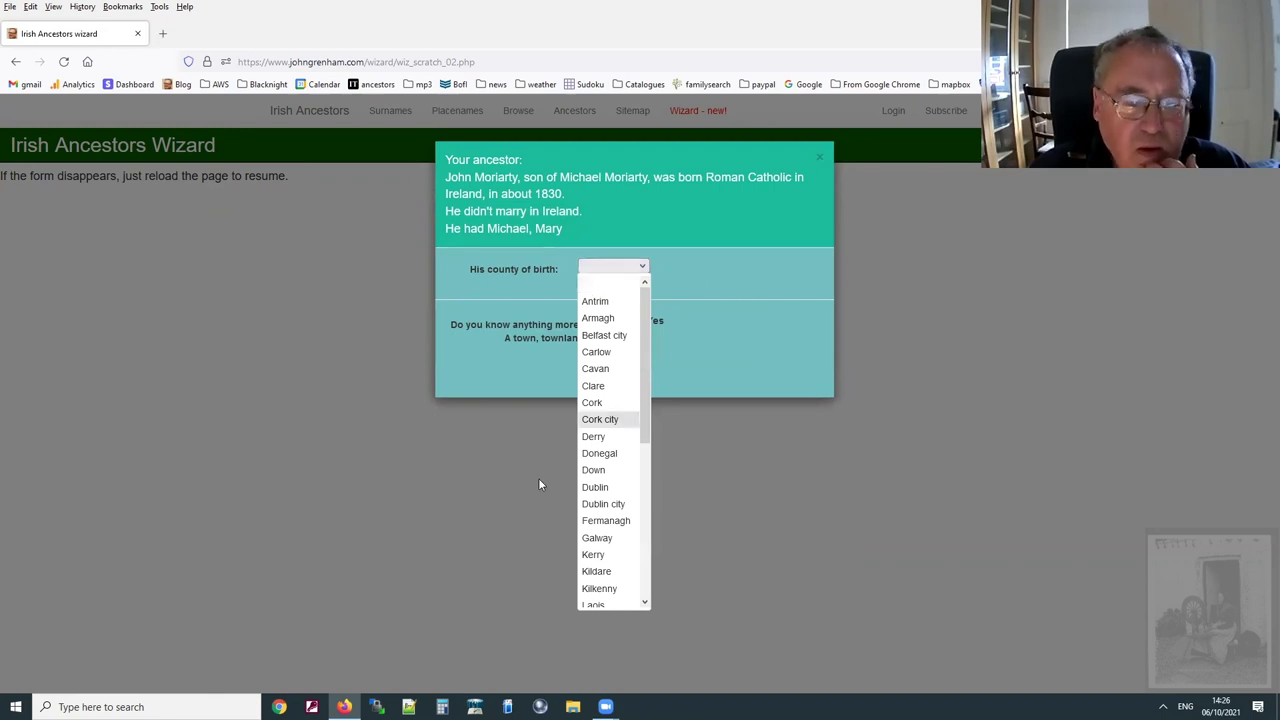
click(593, 556)
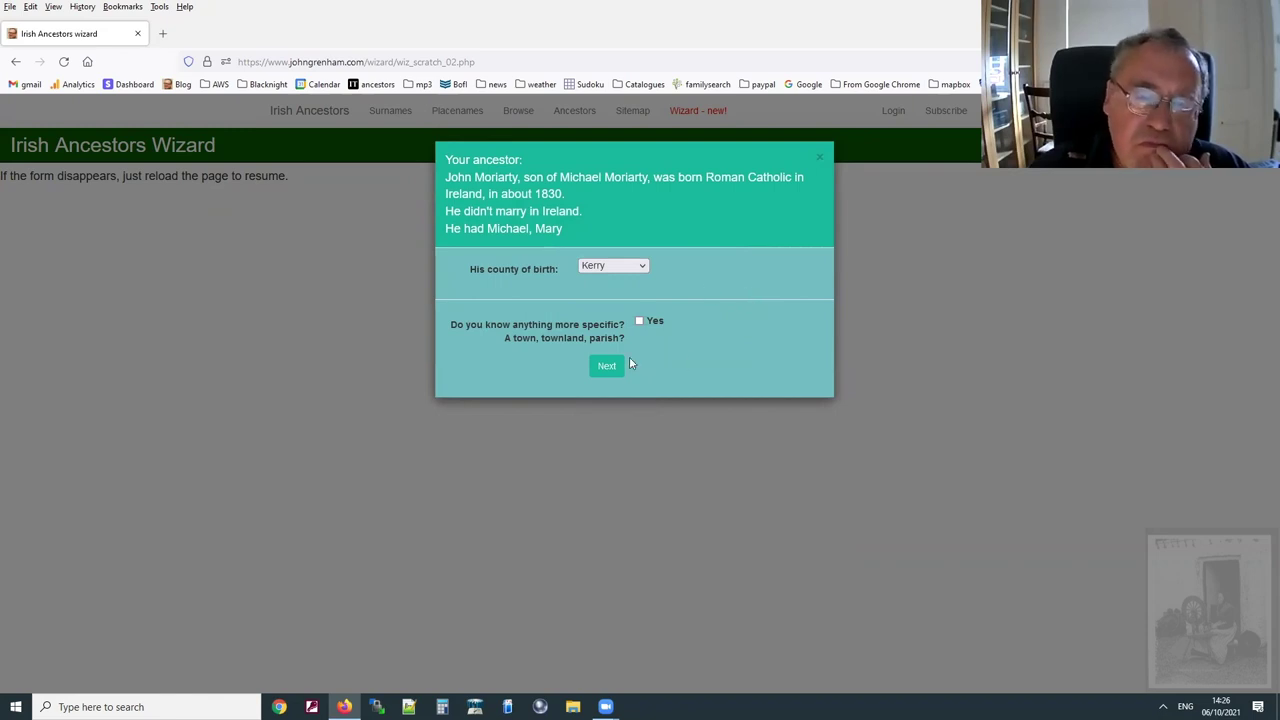
Leave the exact birthplace, occupation, siblings, death in Ireland and other information blank, and generate the research recommendations.
click(605, 367)
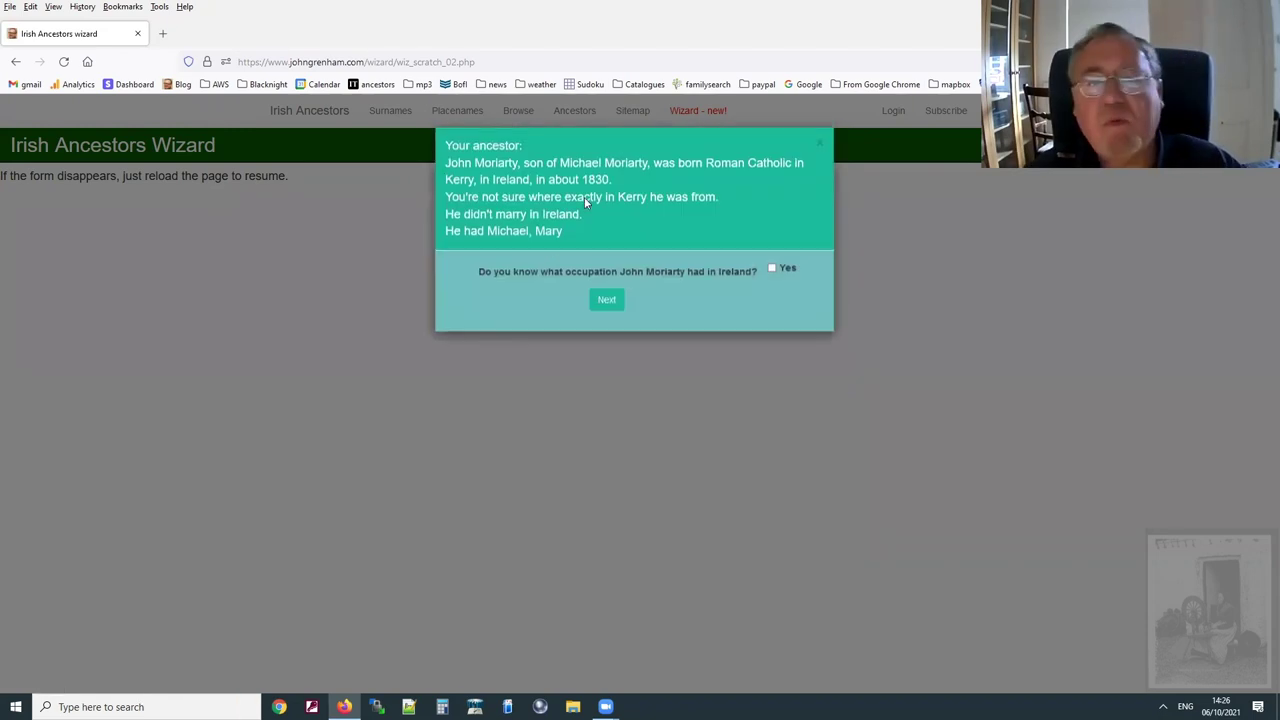
click(608, 316)
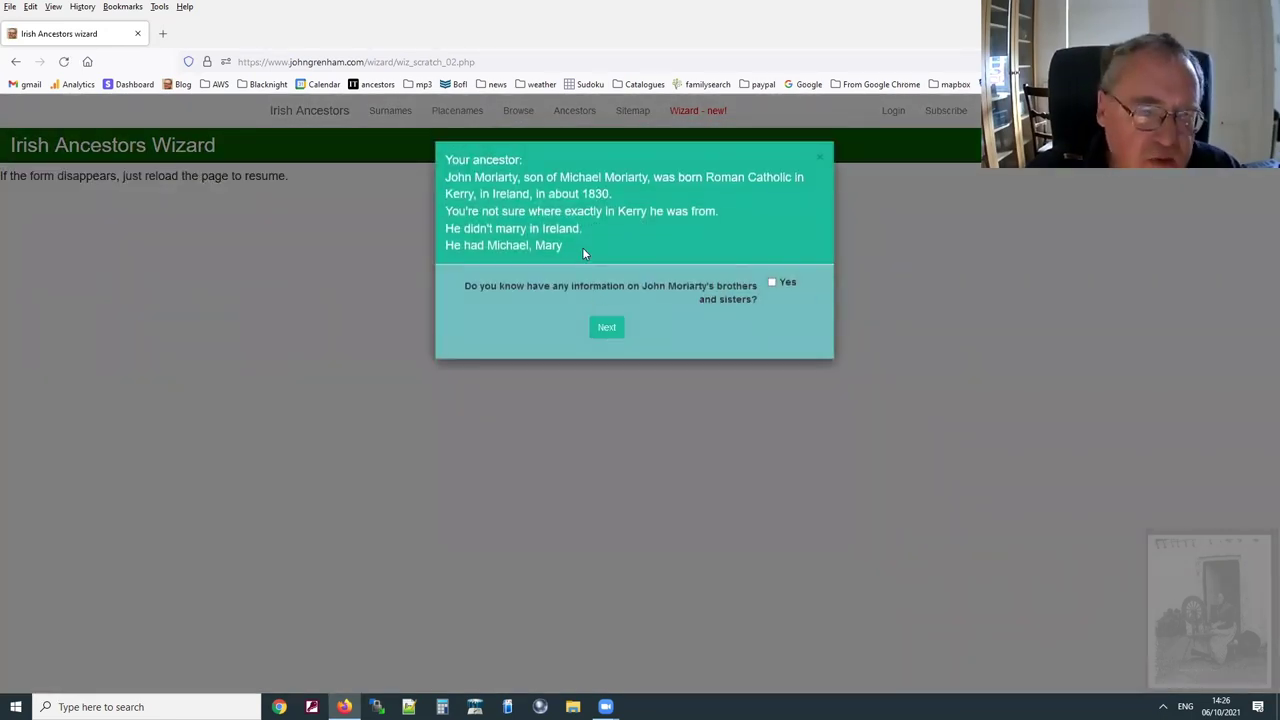
drag(583, 252, 443, 164)
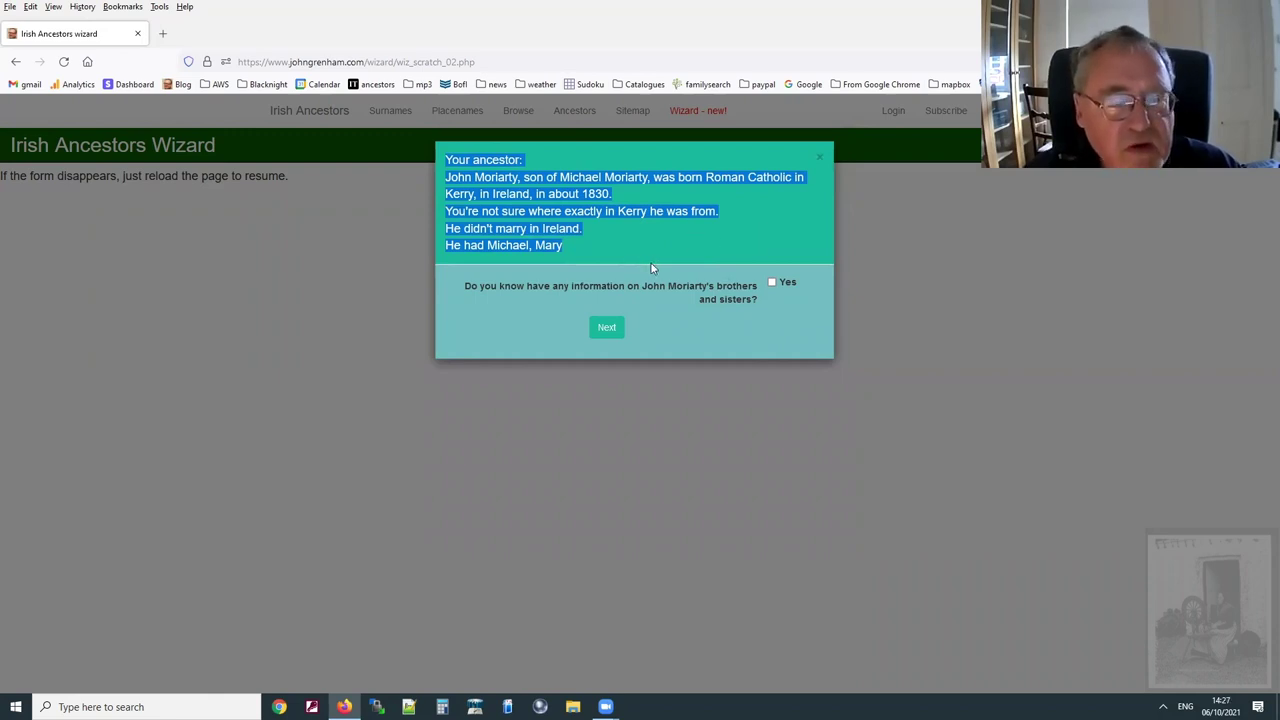
click(607, 328)
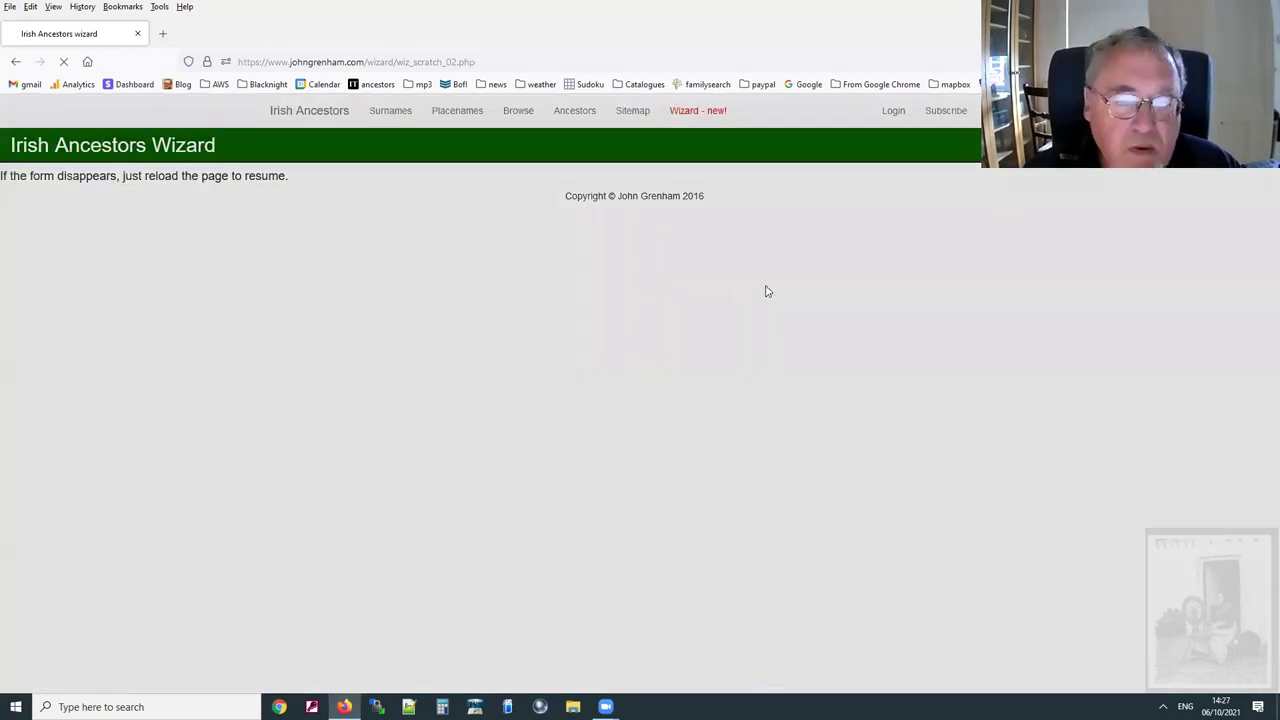
click(607, 311)
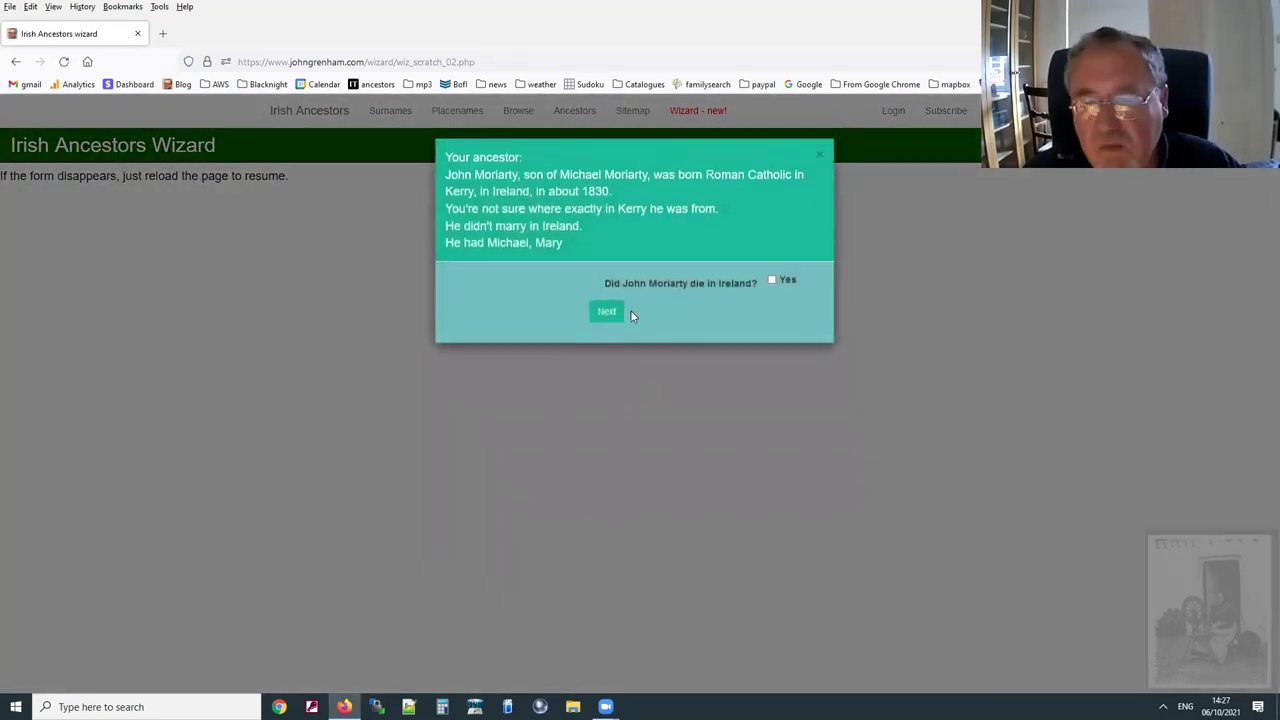
click(597, 314)
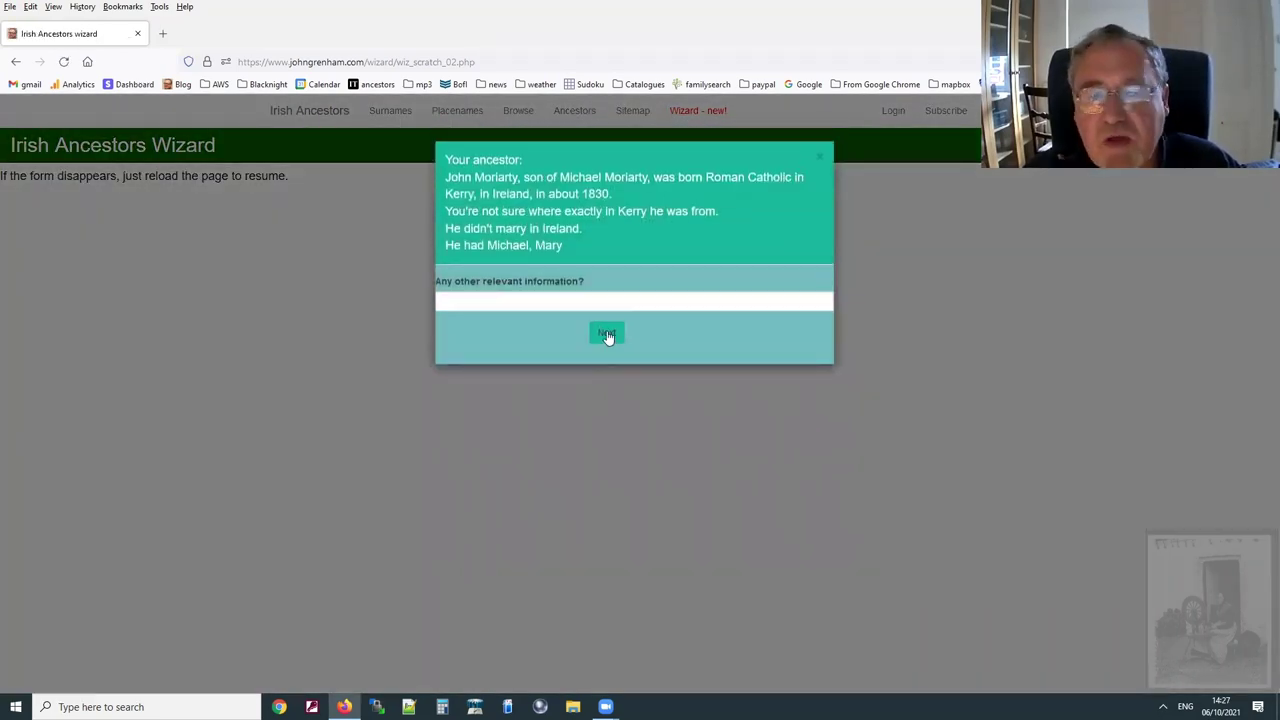
click(607, 333)
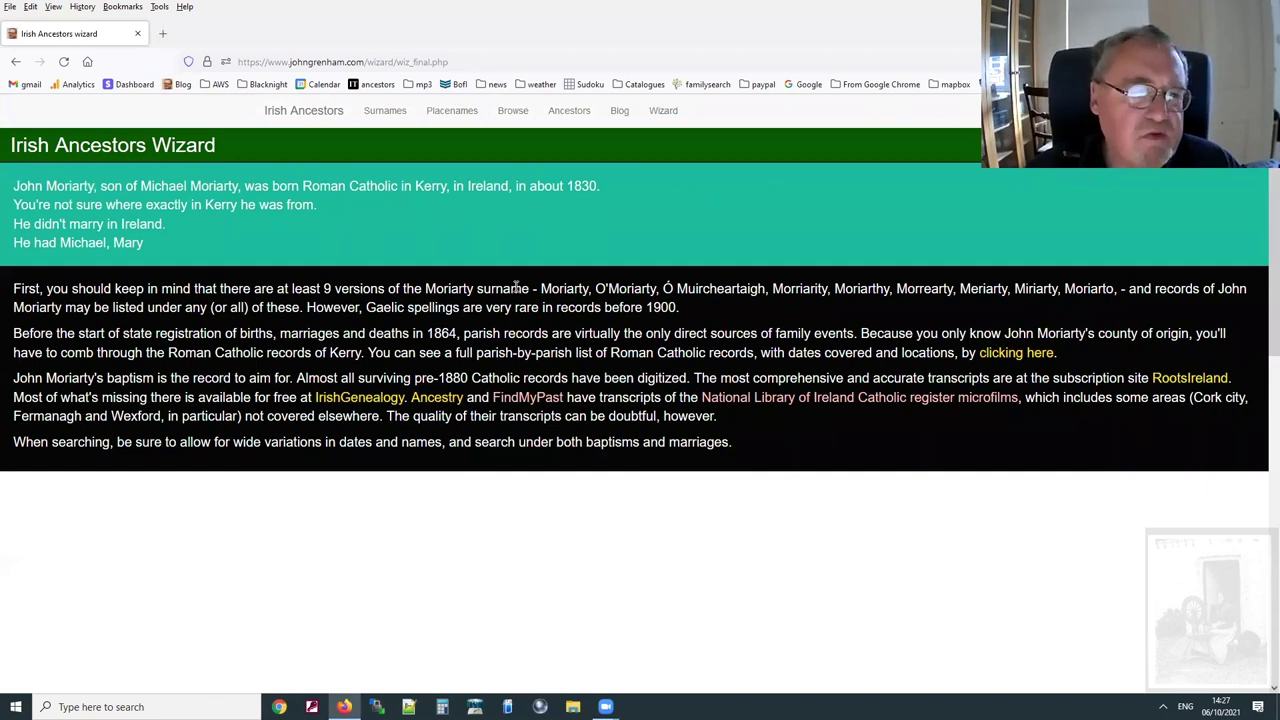
Review the advice on surname variants and the parish-by-parish list of Roman Catholic records for Kerry.
drag(704, 310, 5, 298)
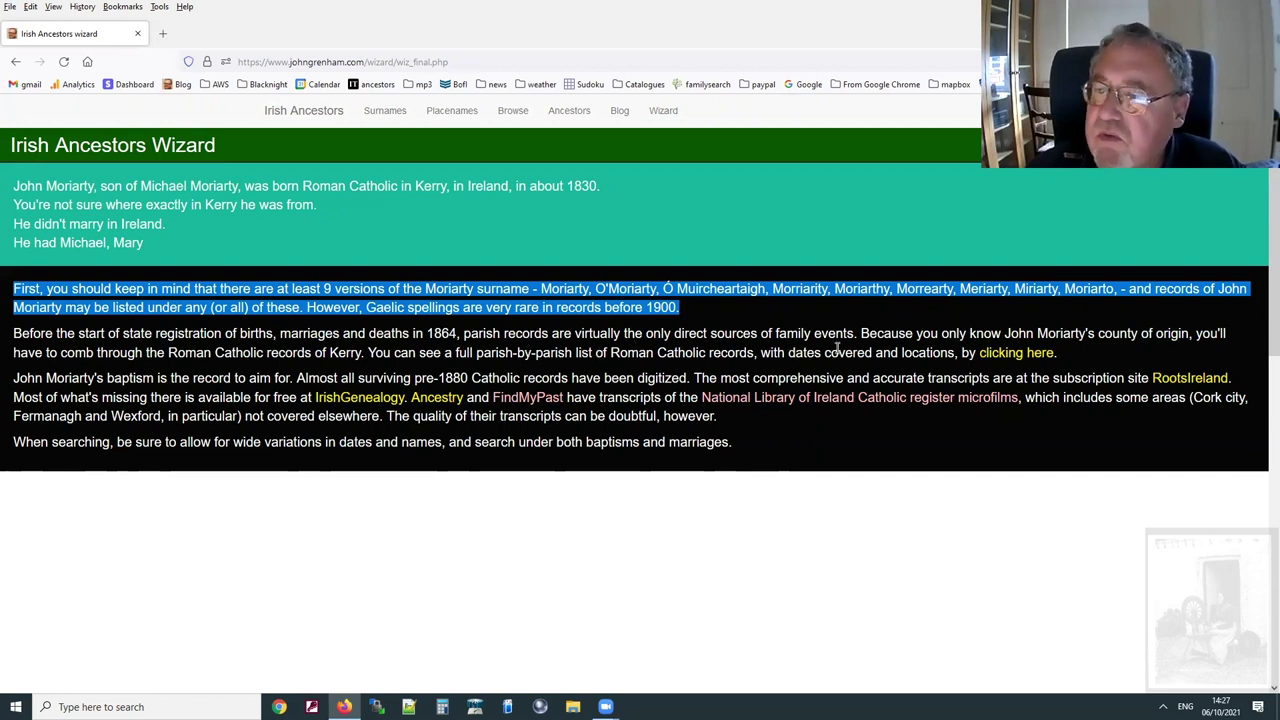
click(1013, 356)
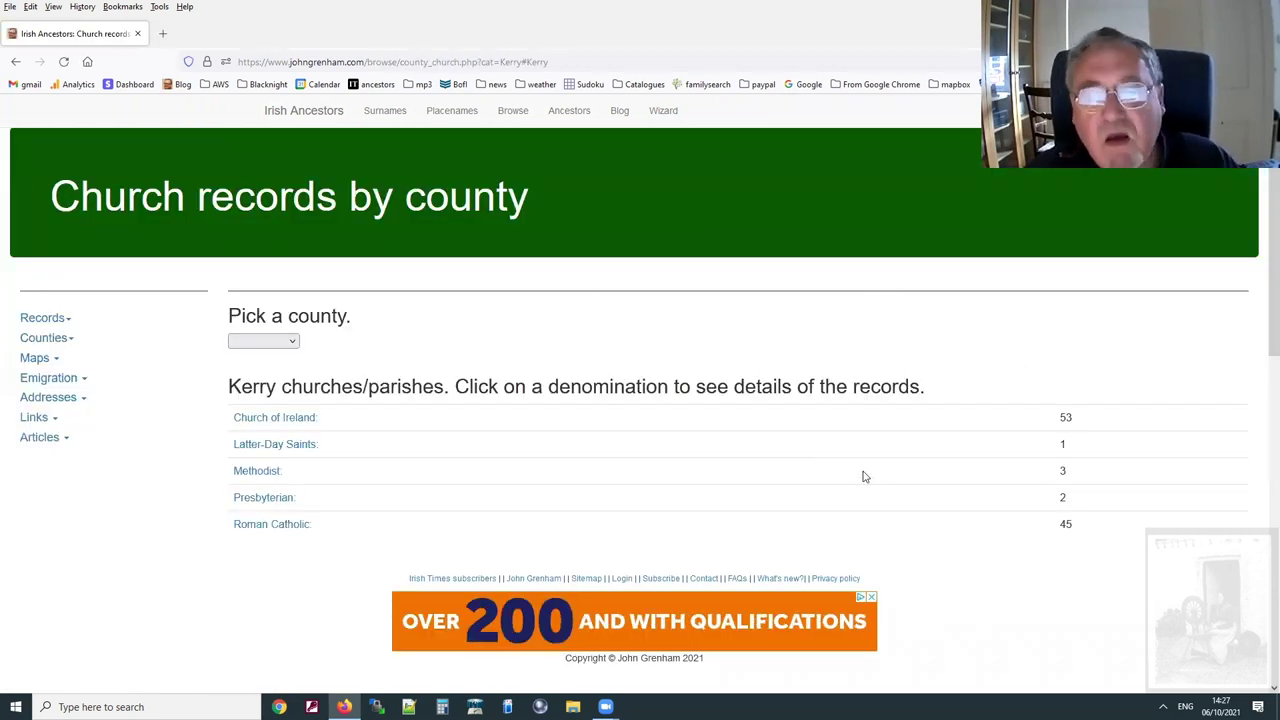
click(288, 530)
scroll(535, 320, down, 4)
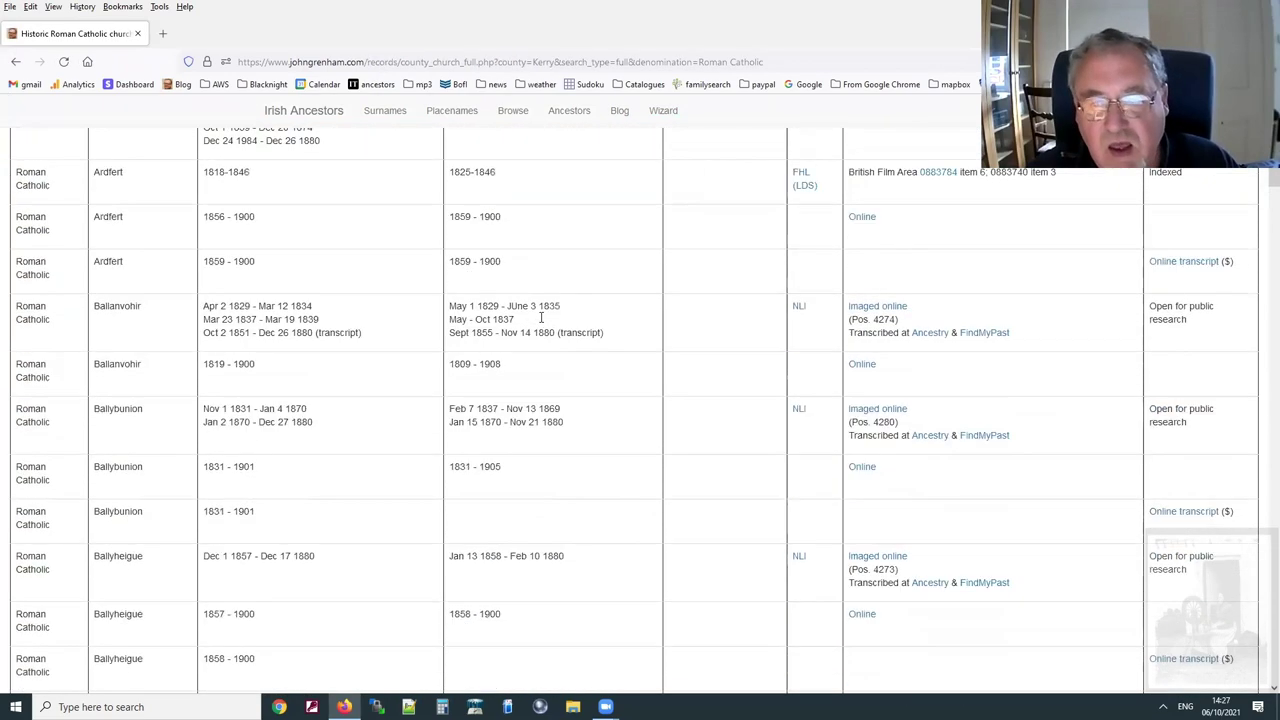
scroll(541, 317, up, 3)
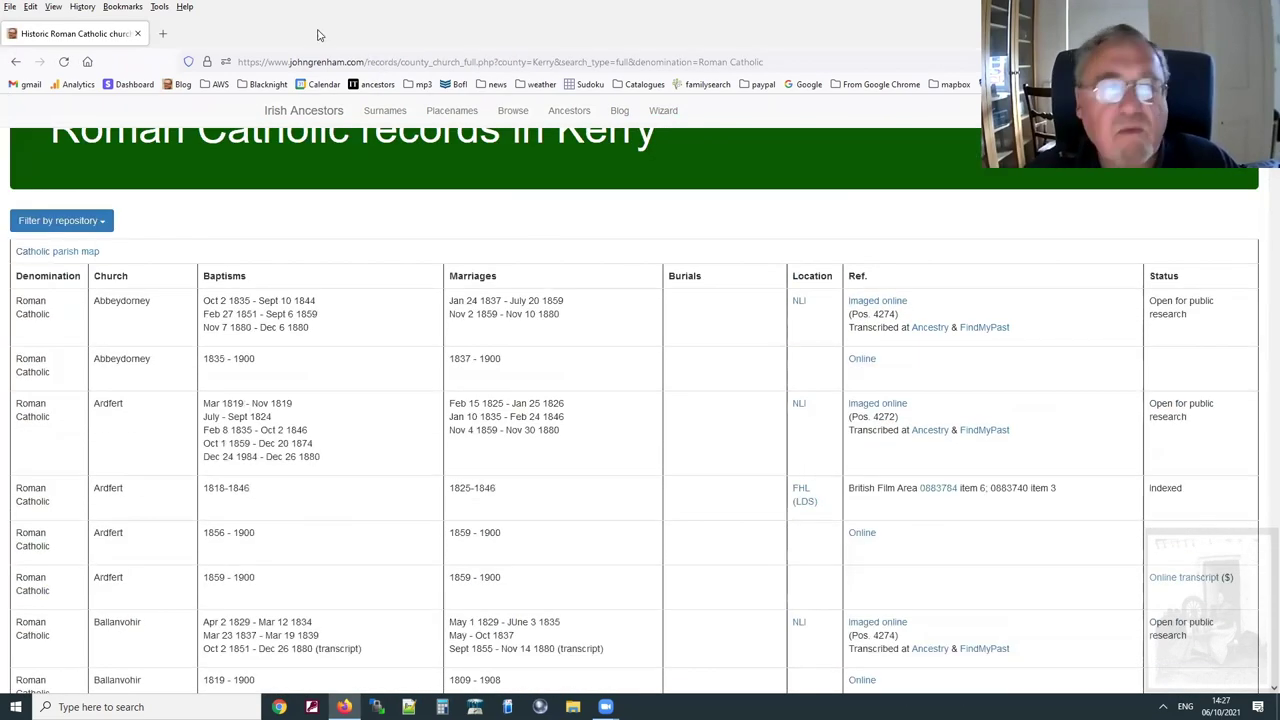
Return to the wizard's recommendations page and clear the text highlighting.
click(15, 63)
click(15, 63)
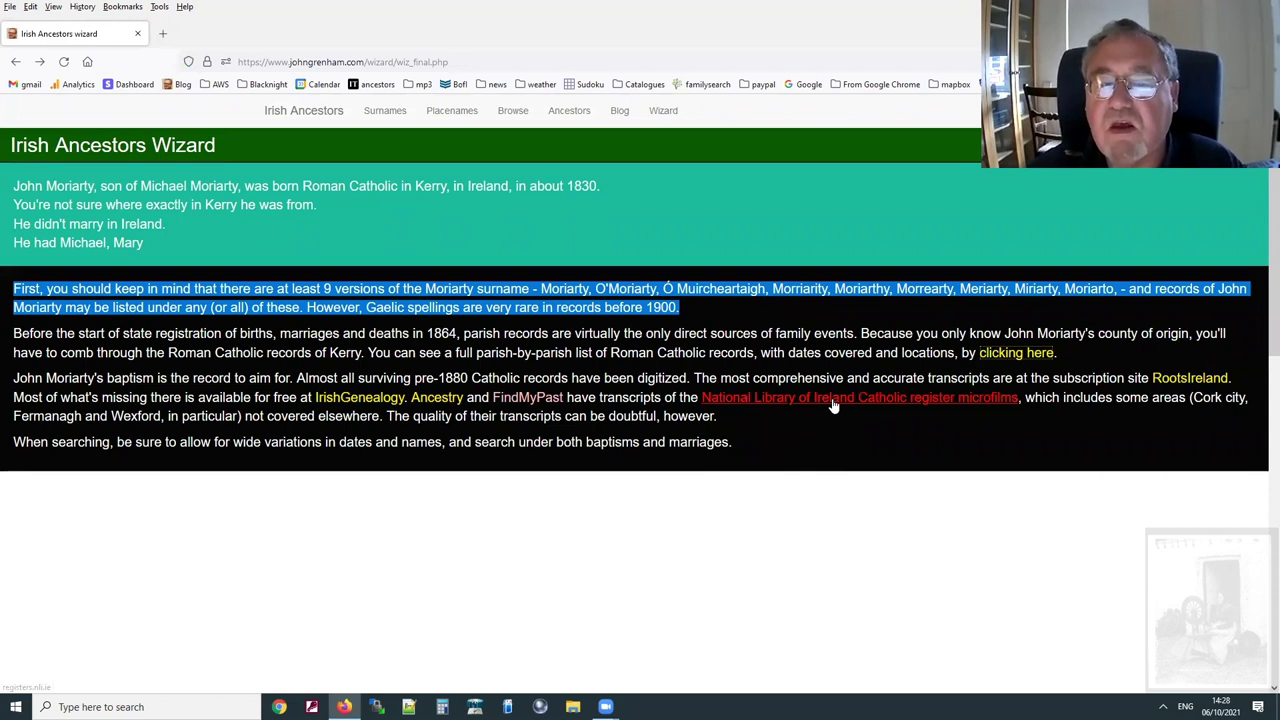
click(781, 431)
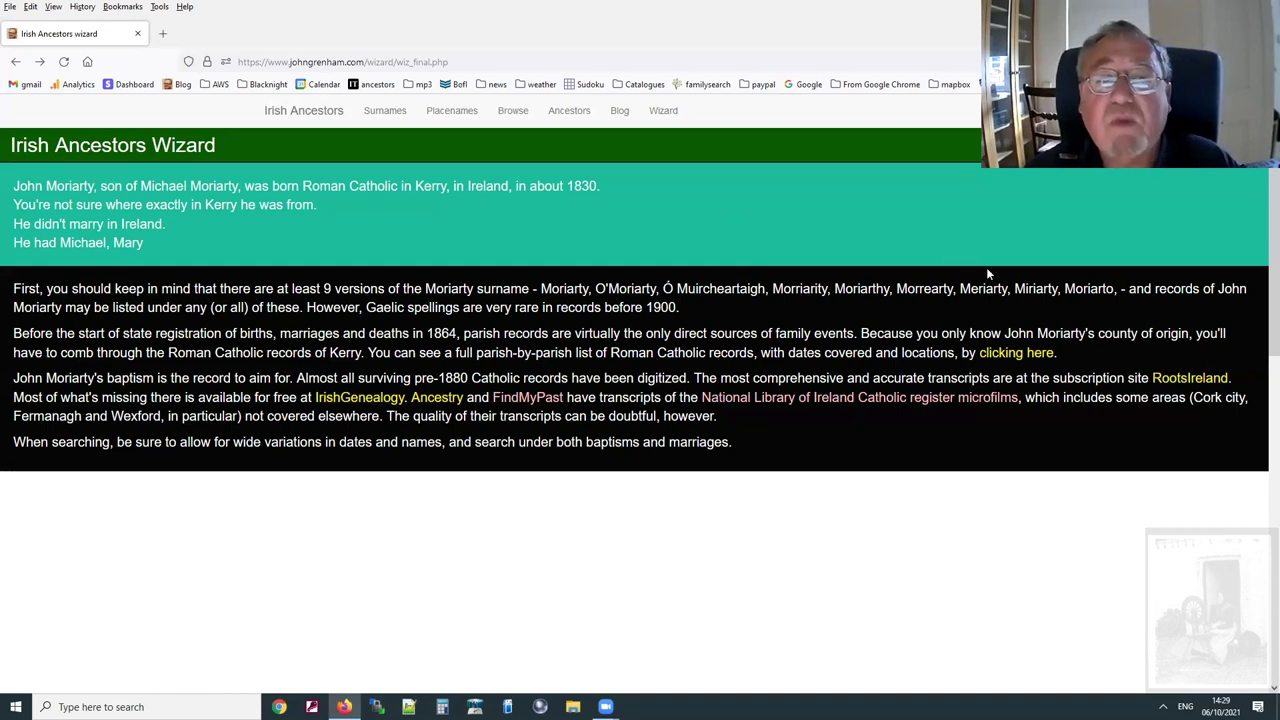
Start the wizard again and enter the new ancestor's first name and surname.
click(663, 111)
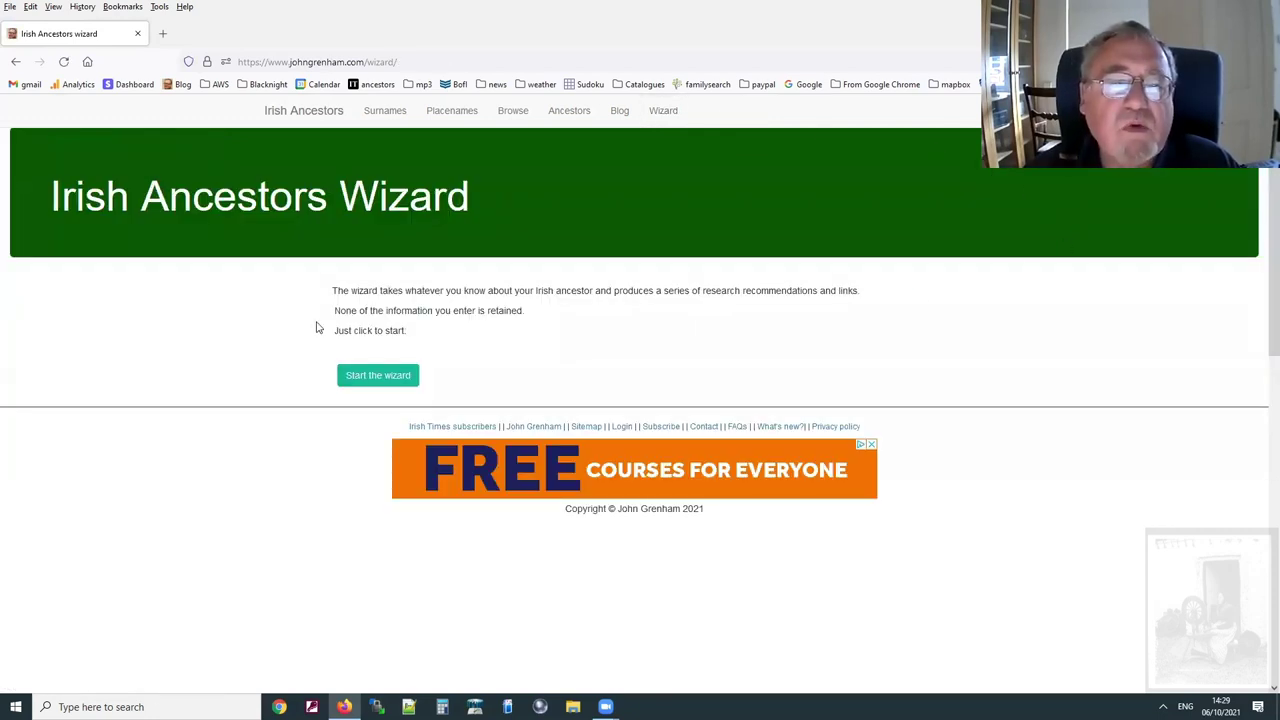
click(378, 375)
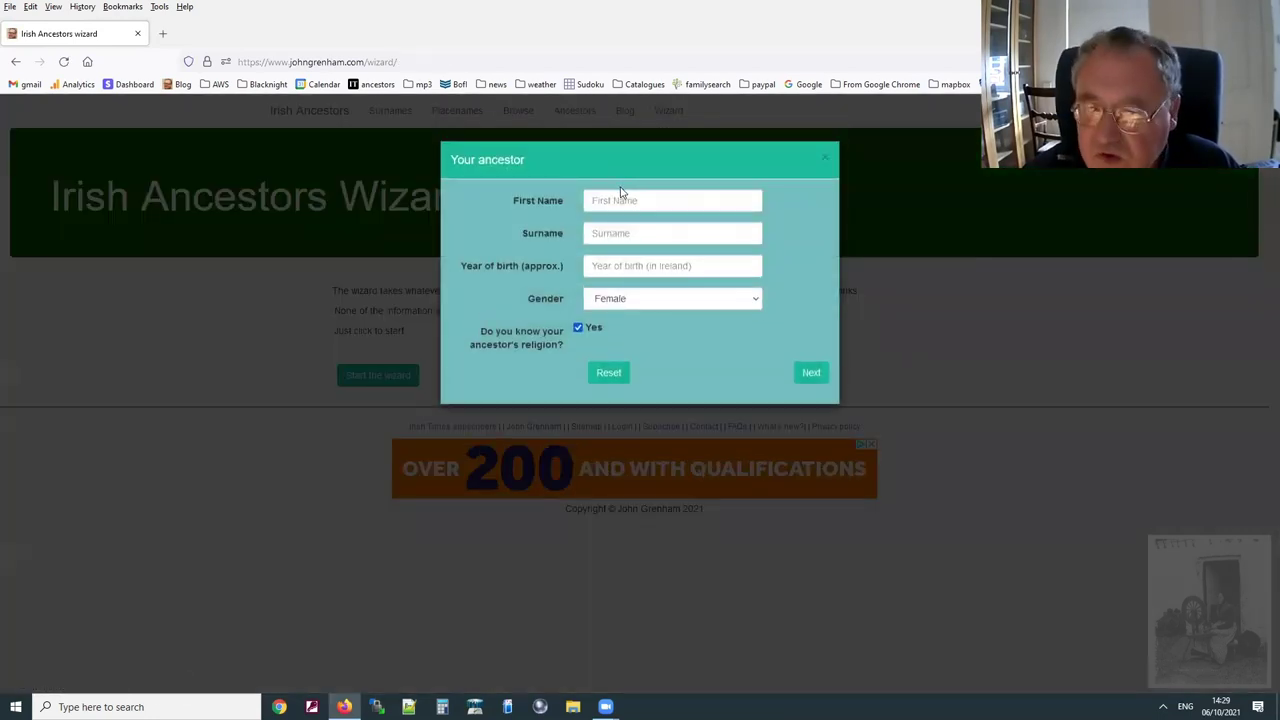
click(618, 193)
text(Joh)
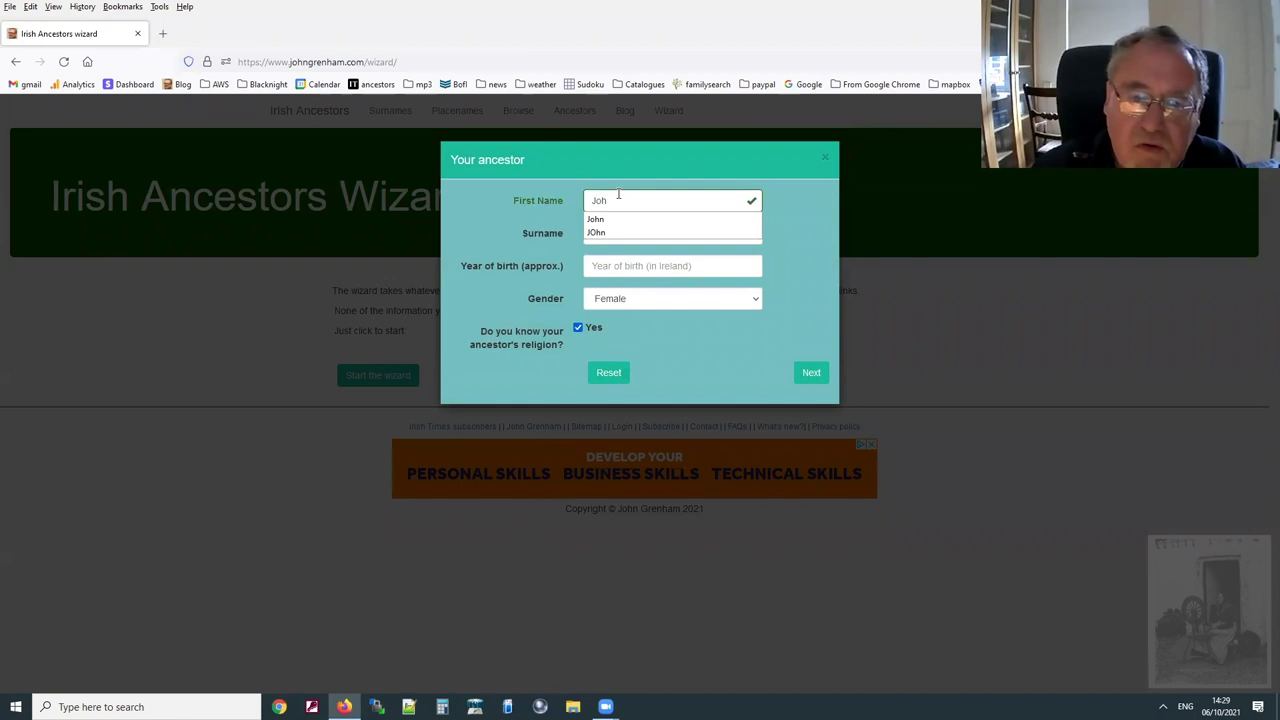
key(Down)
key(Tab)
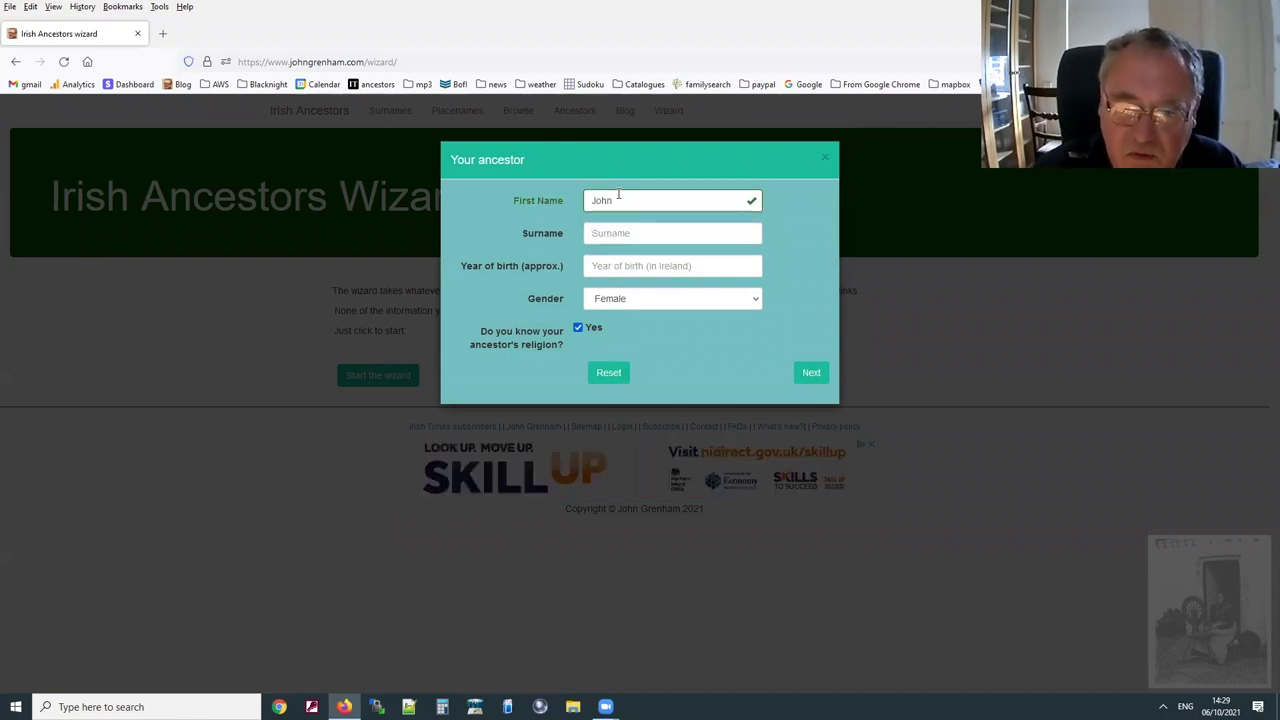
text(Mor)
key(Down)
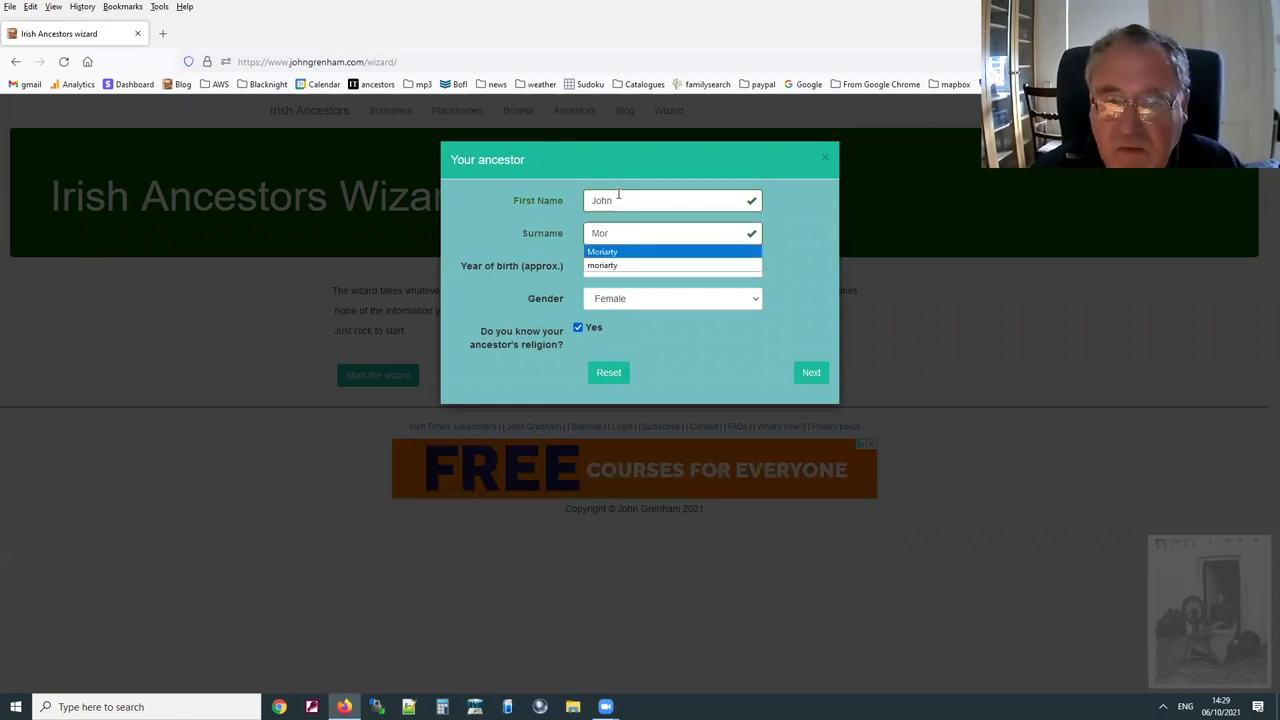
key(Return)
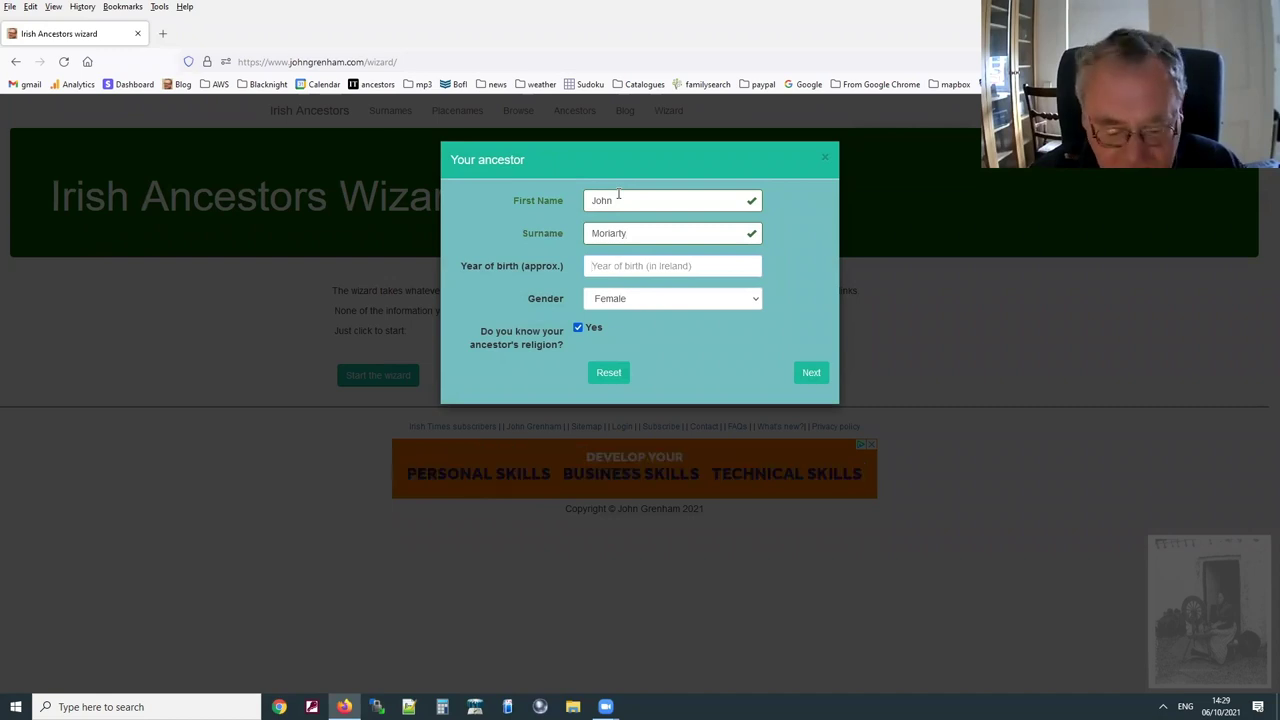
Set the approximate year of birth to 1870 and the gender to Male, keeping the religion marked as known.
text(1)
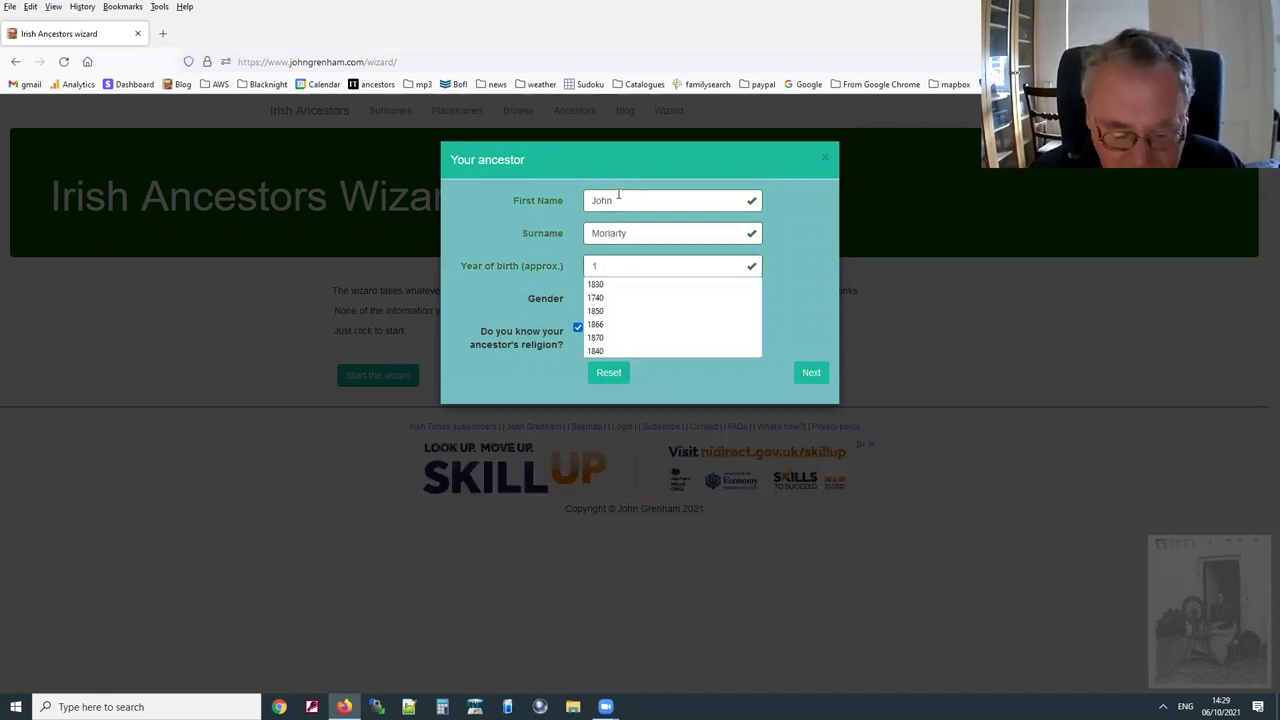
text(870)
key(Tab)
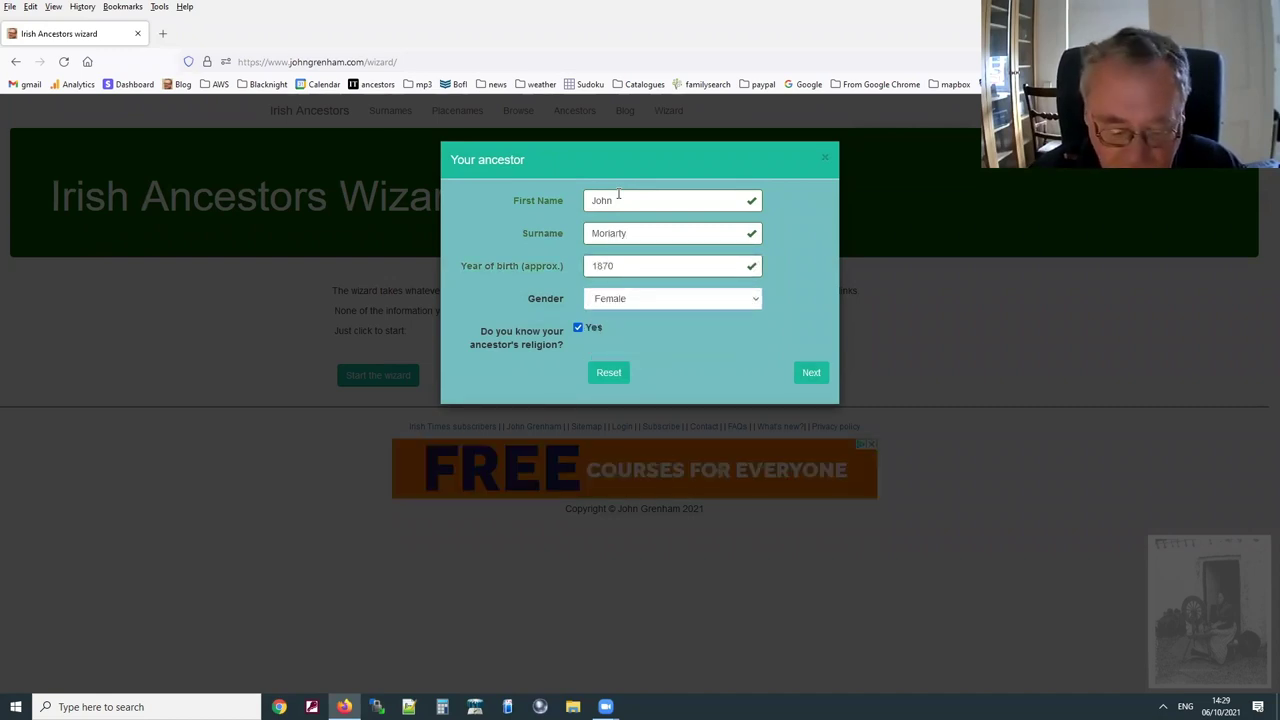
key(m)
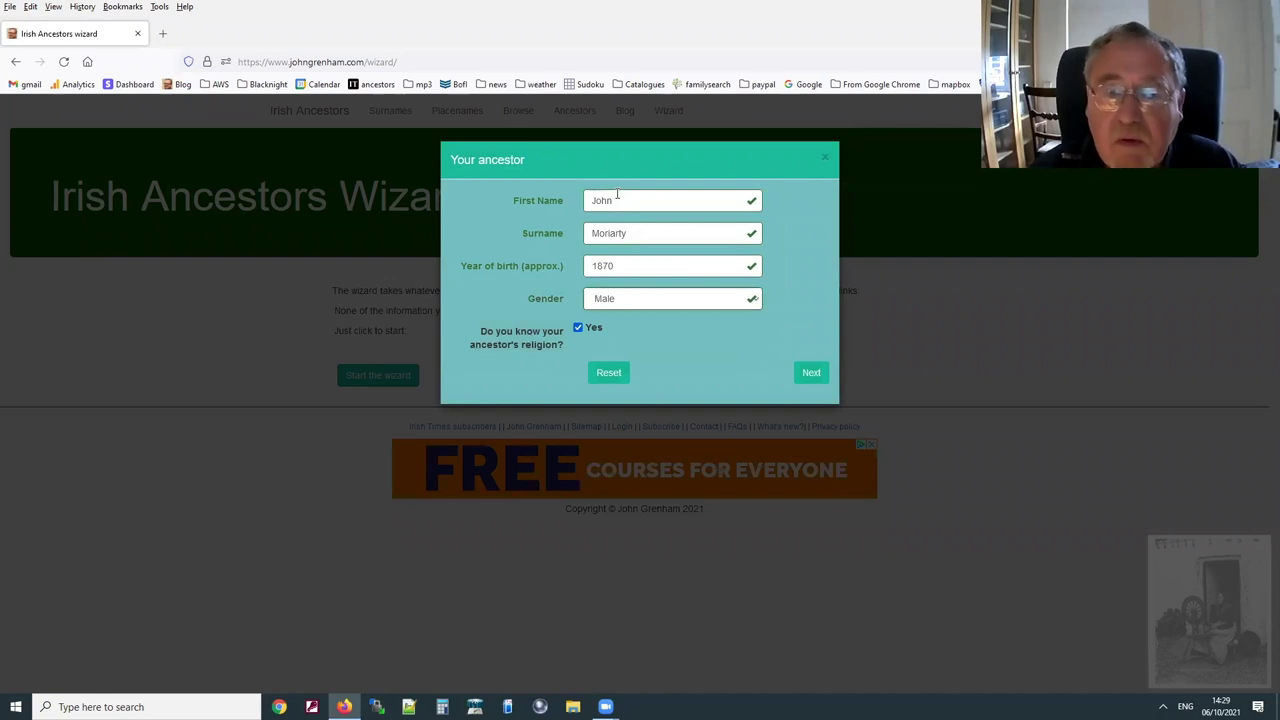
click(813, 373)
Set the ancestor's religion to Roman Catholic and leave the parents' names unmarked as known.
click(663, 219)
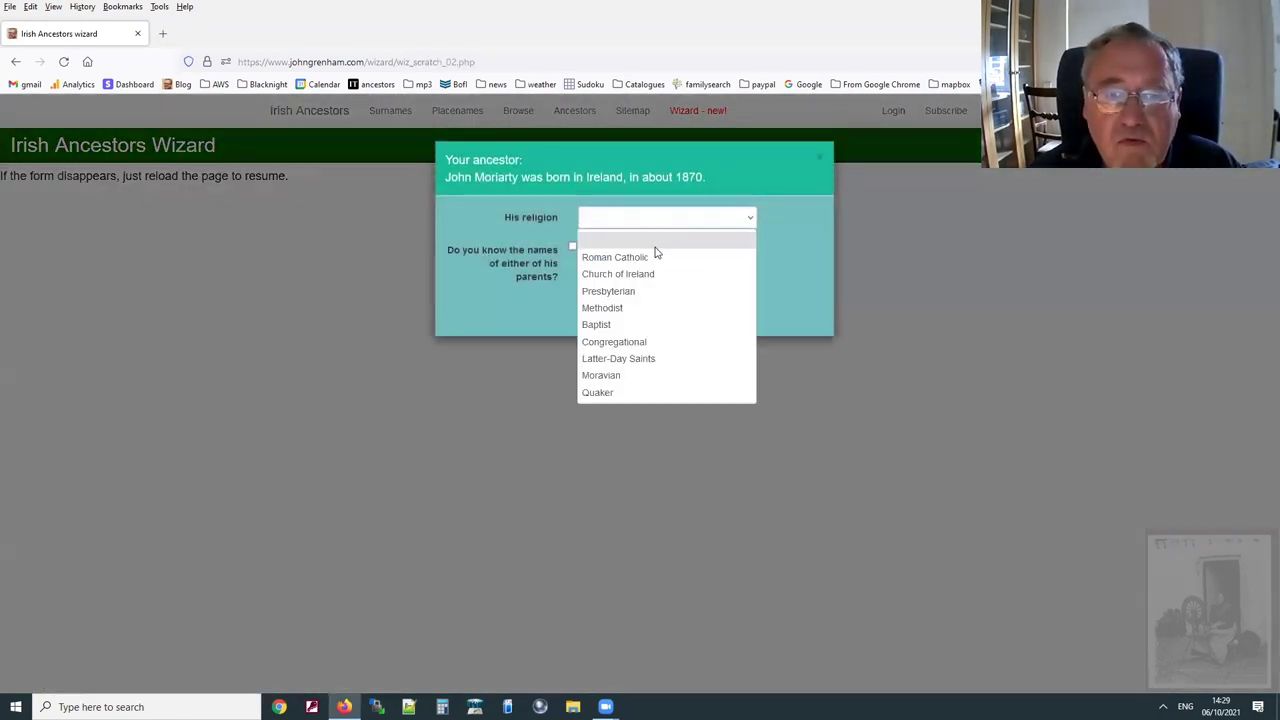
click(648, 256)
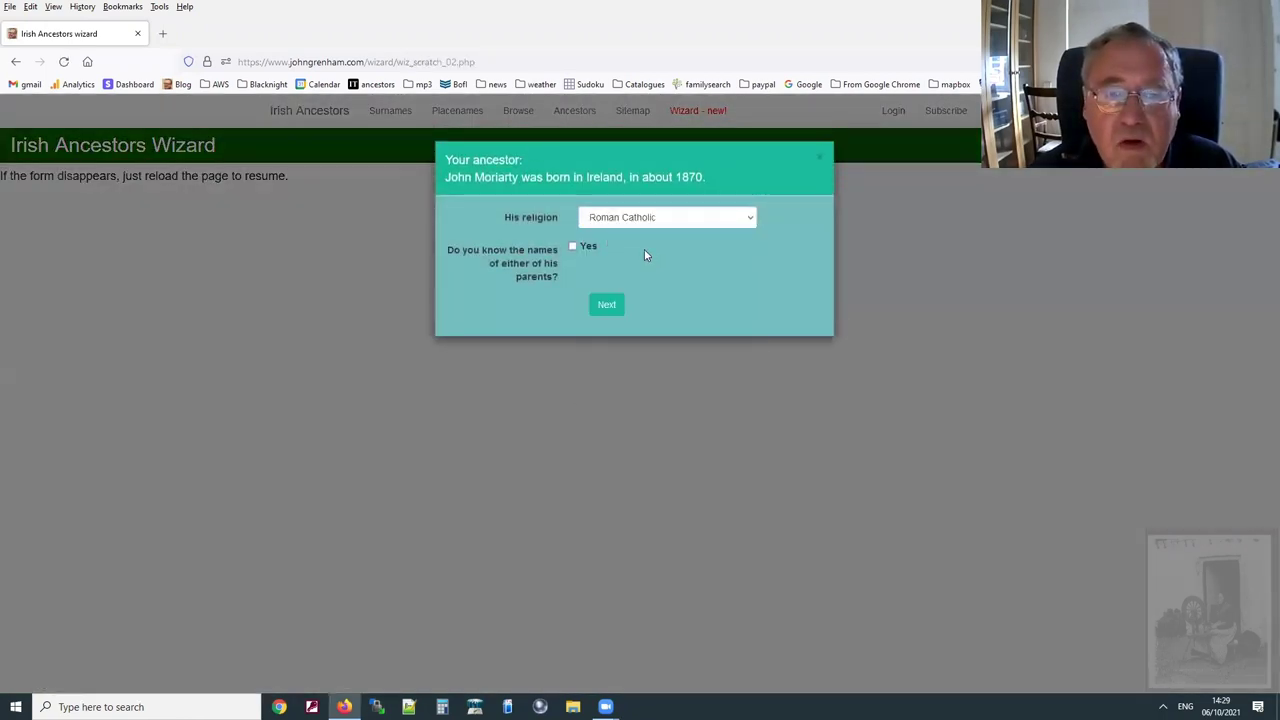
click(606, 304)
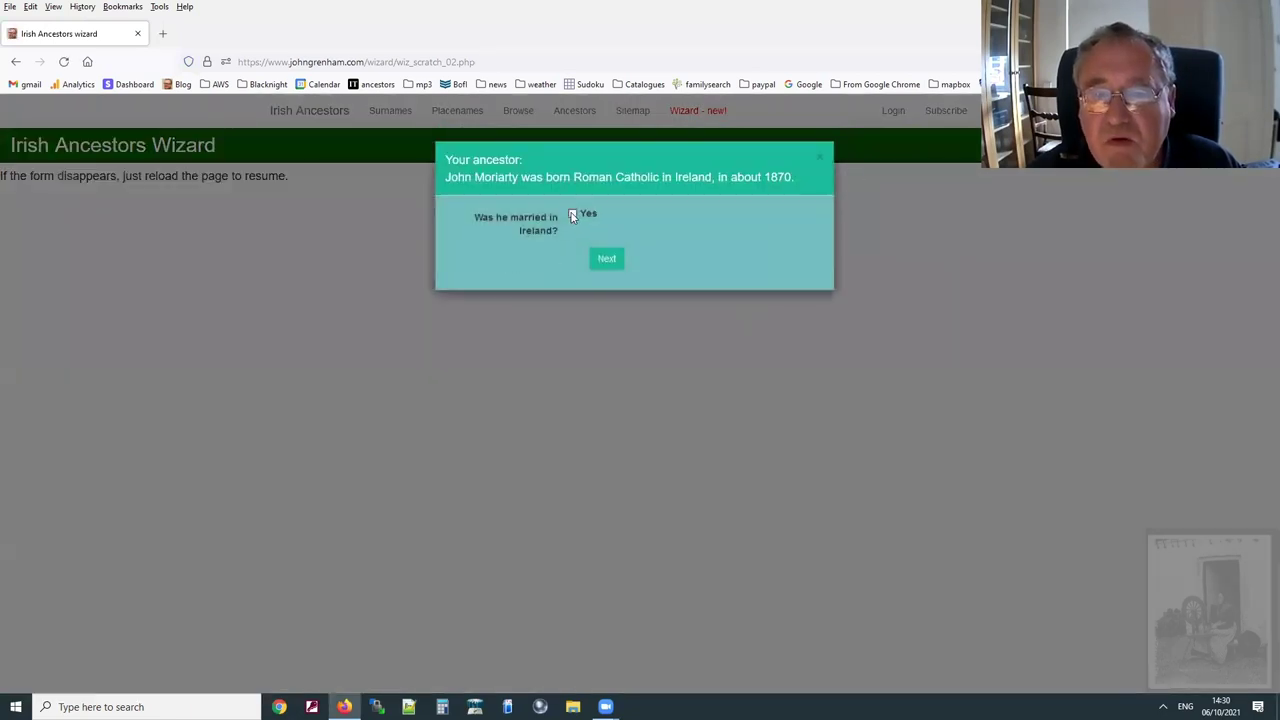
Indicate that the ancestor married in Ireland and enter the spouse's forename and surname.
click(572, 216)
click(622, 260)
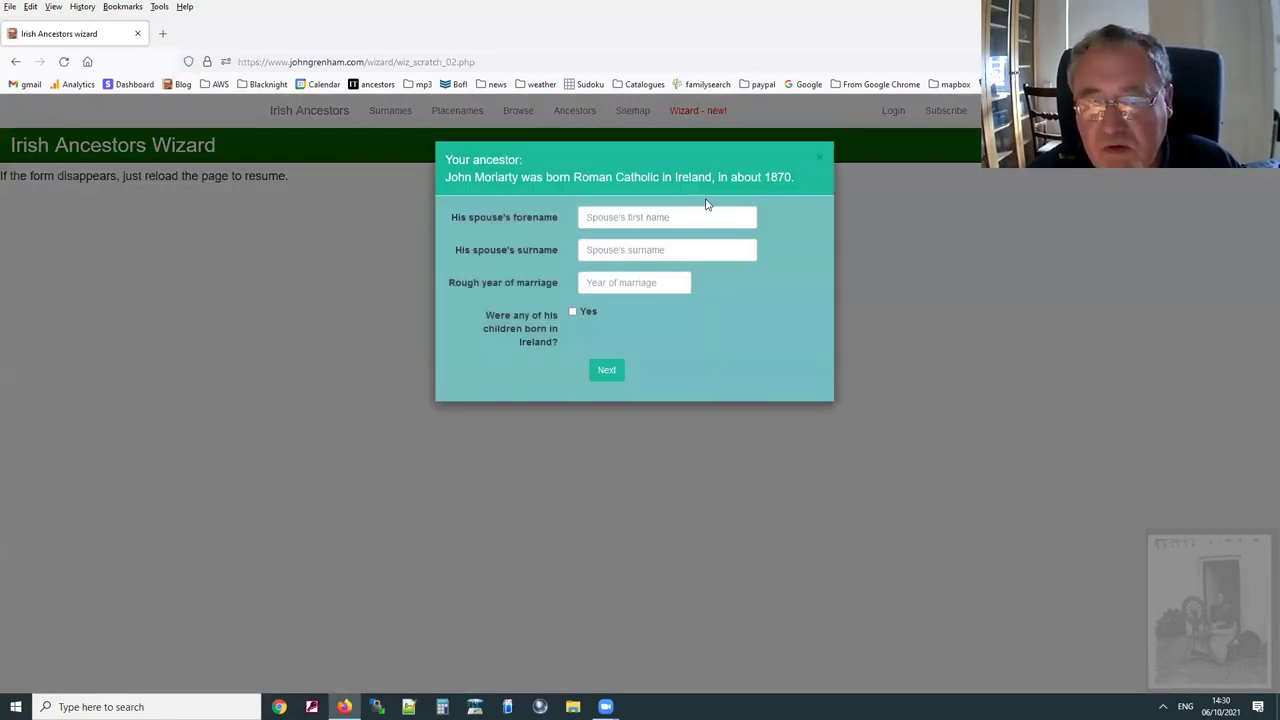
click(674, 212)
text(Mary)
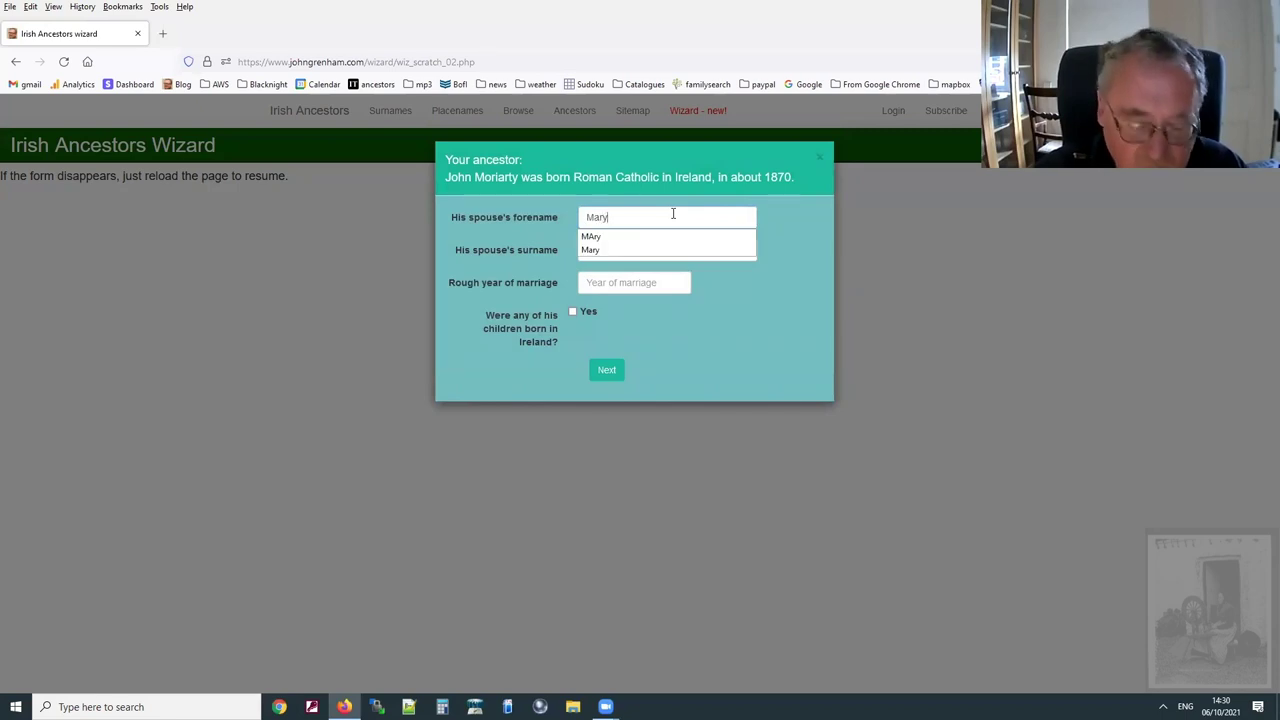
key(Tab)
text(Mackey)
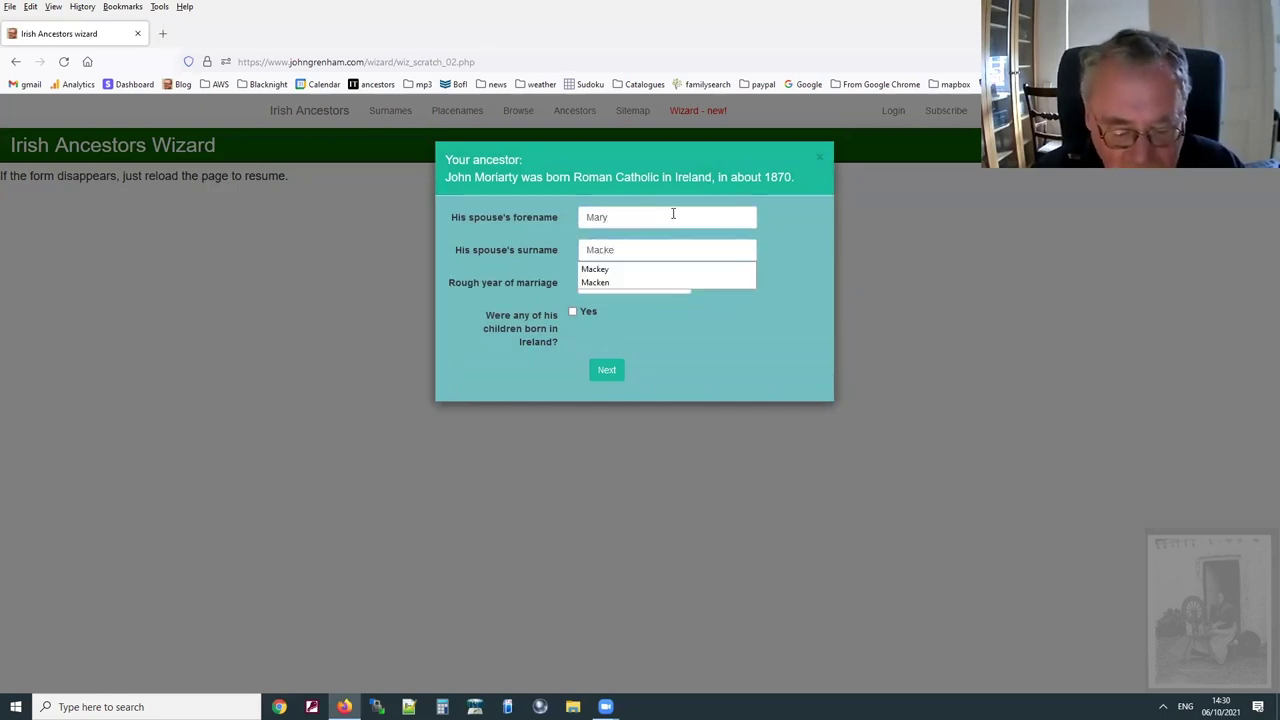
Indicate that children were born in Ireland, leaving the marriage year blank, and enter only the first names of the first and second child.
click(570, 318)
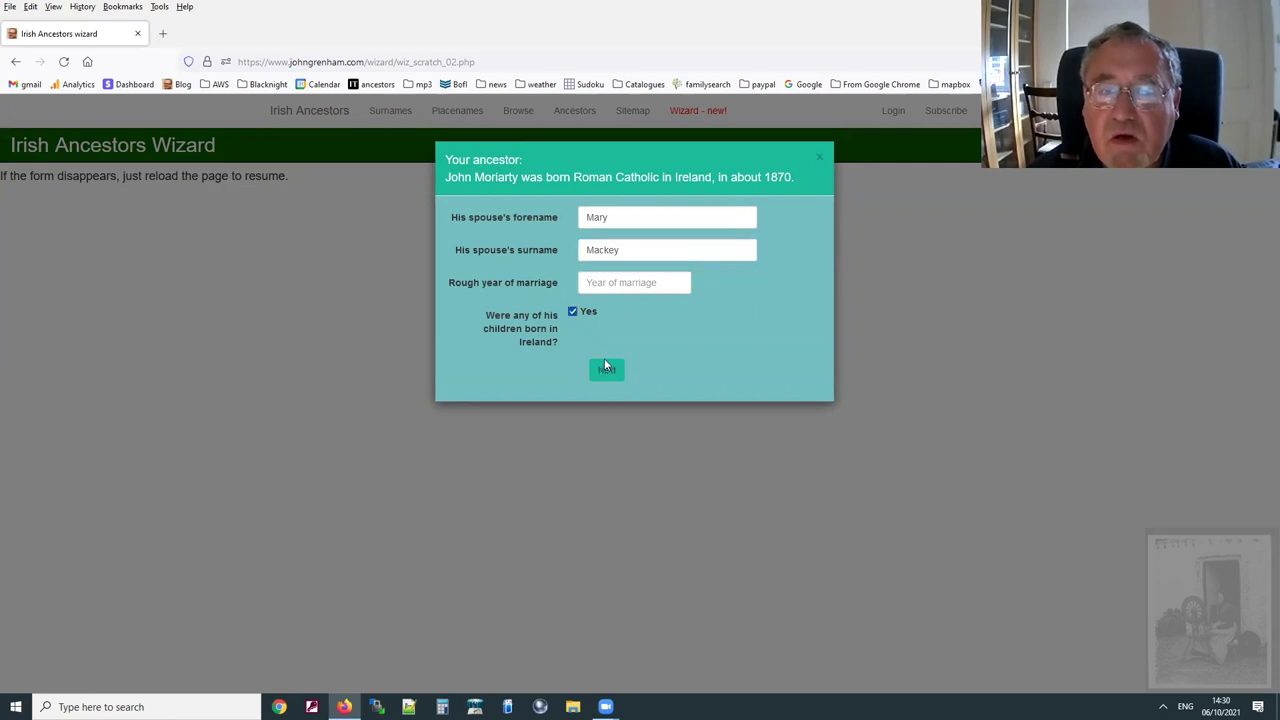
click(606, 369)
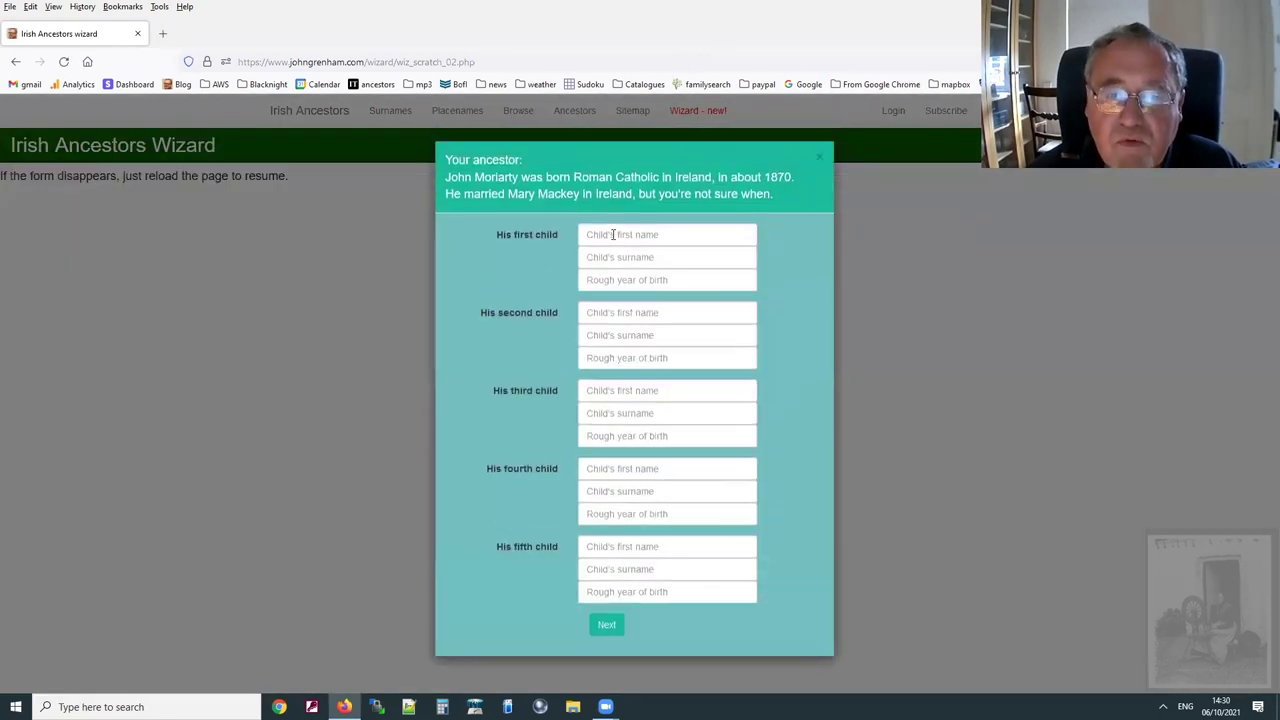
click(613, 234)
text(Mi)
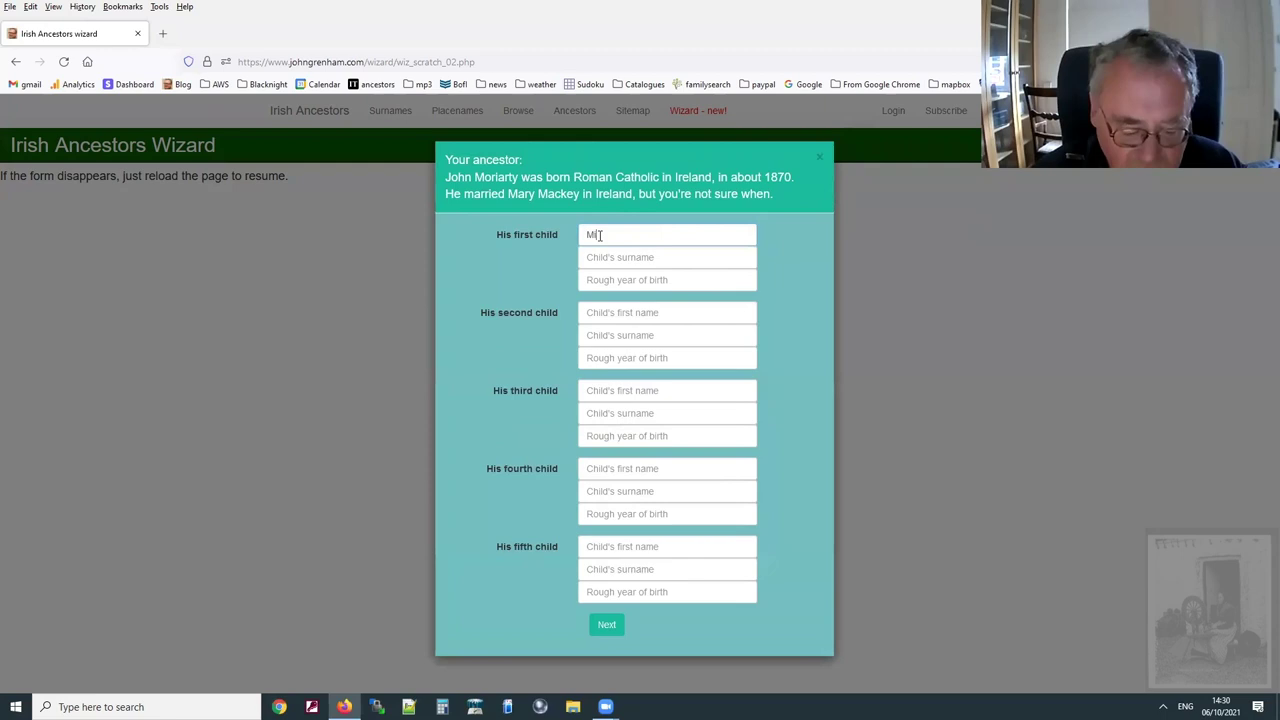
text(chael)
key(Tab)
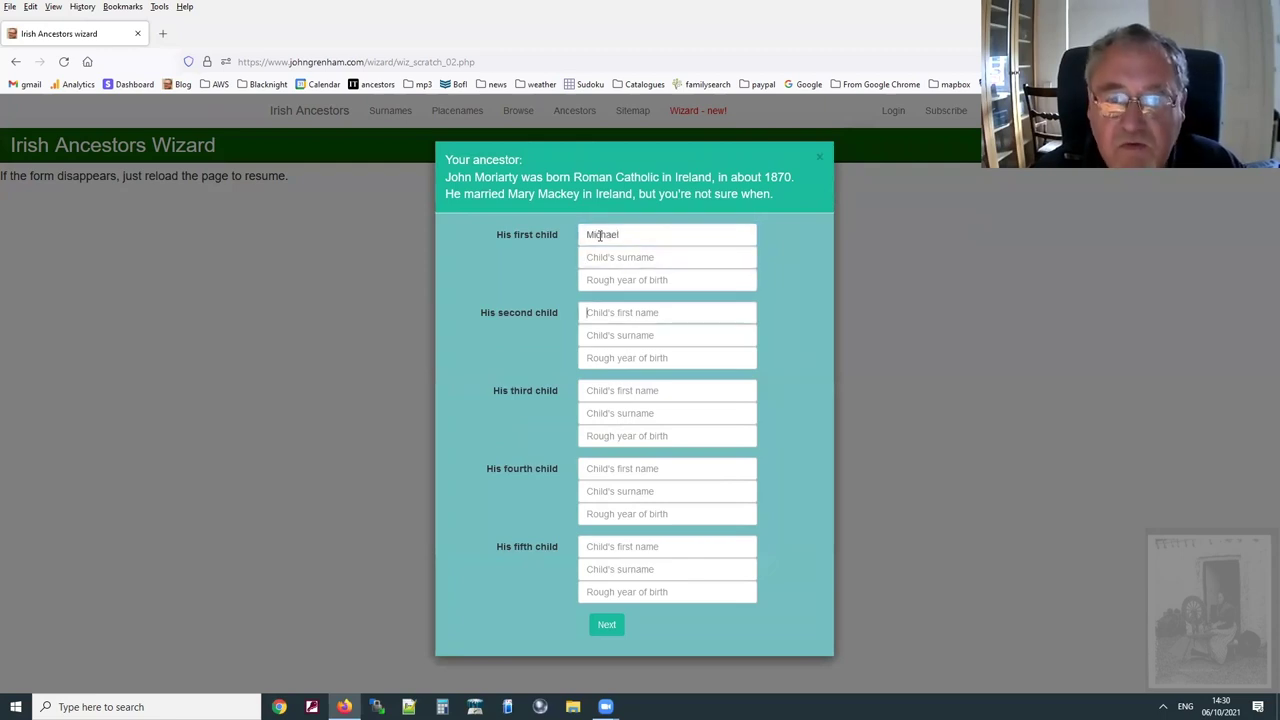
text(Mar)
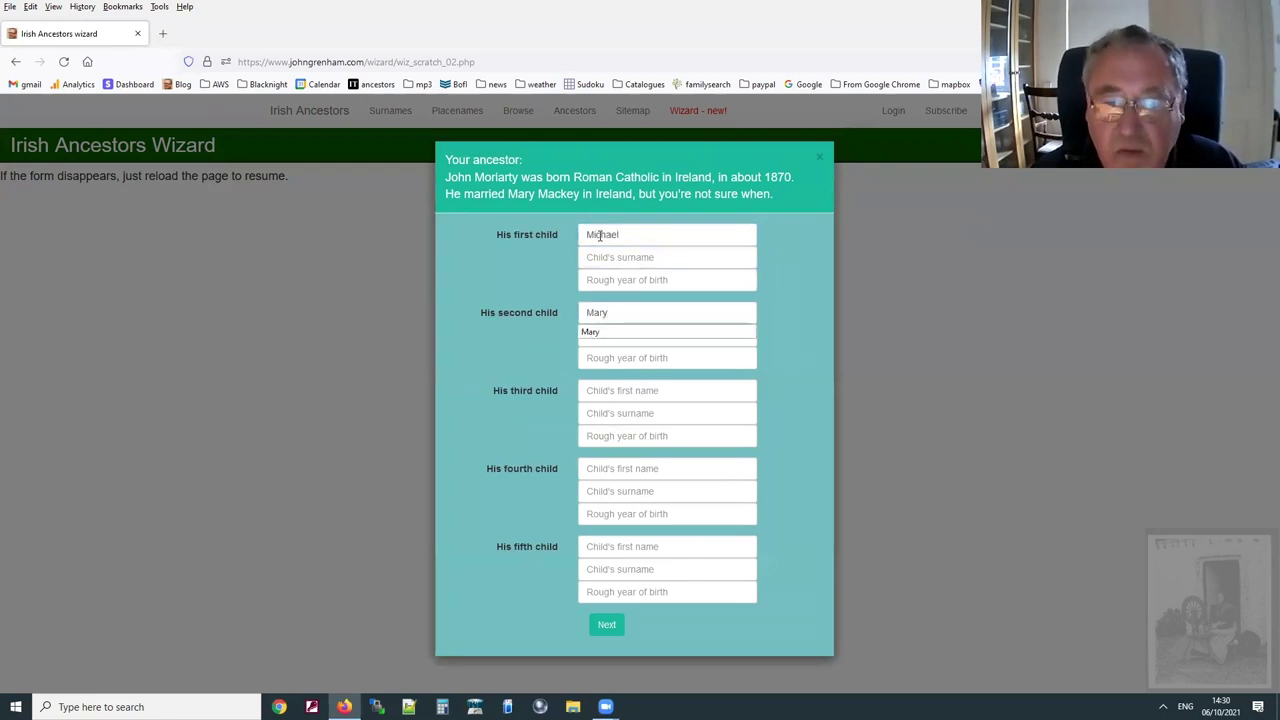
text(y)
key(Escape)
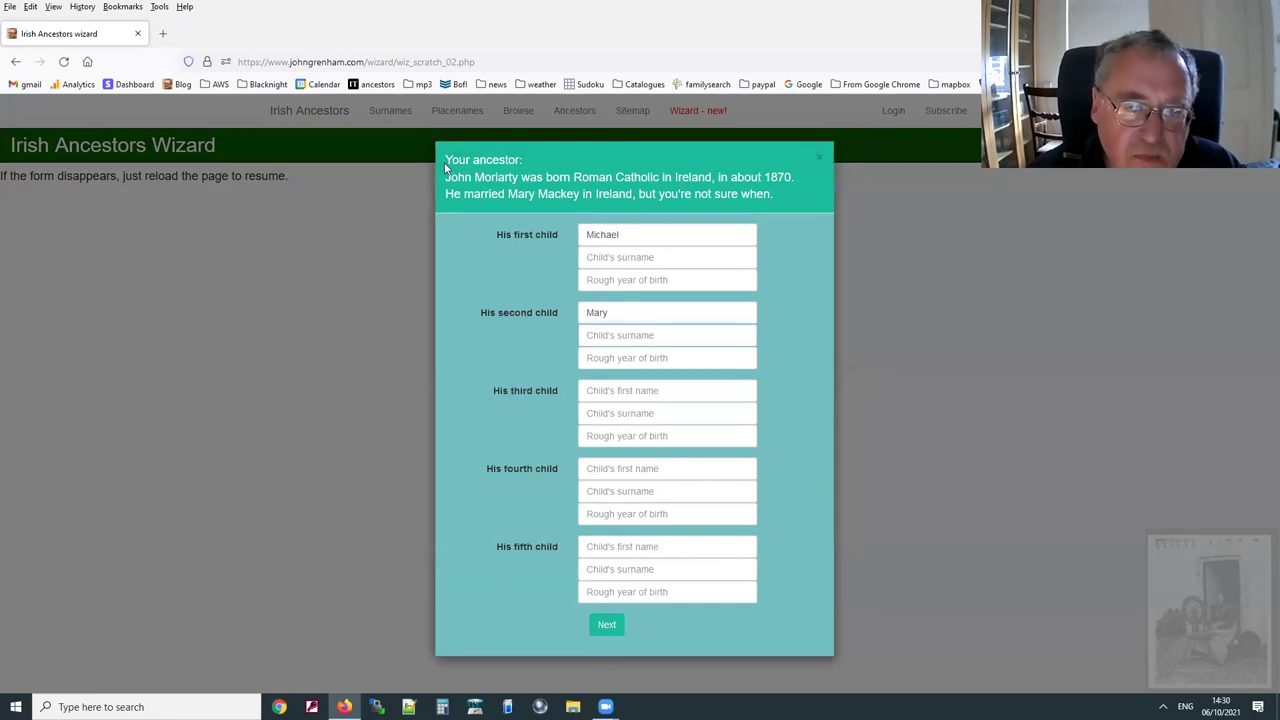
drag(446, 168, 778, 207)
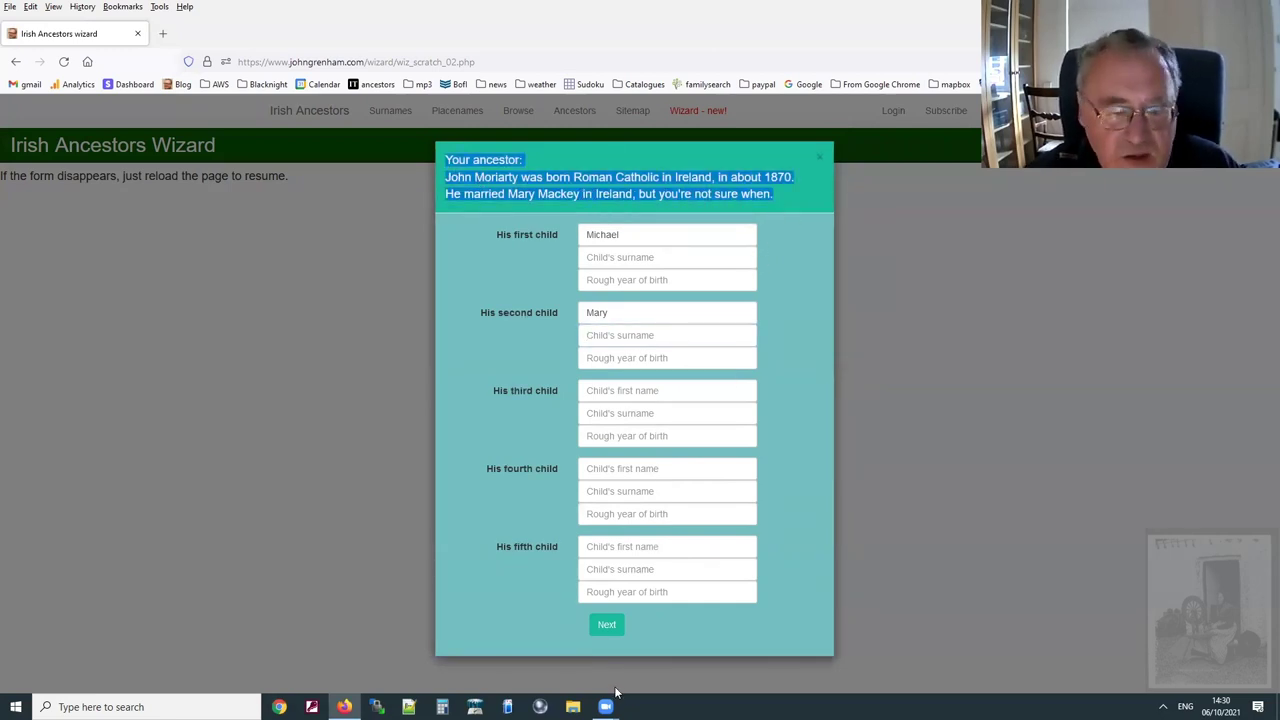
Submit the children's names, leave the birthplace, remaining questions and other relevant information blank, and generate the research recommendations.
click(606, 624)
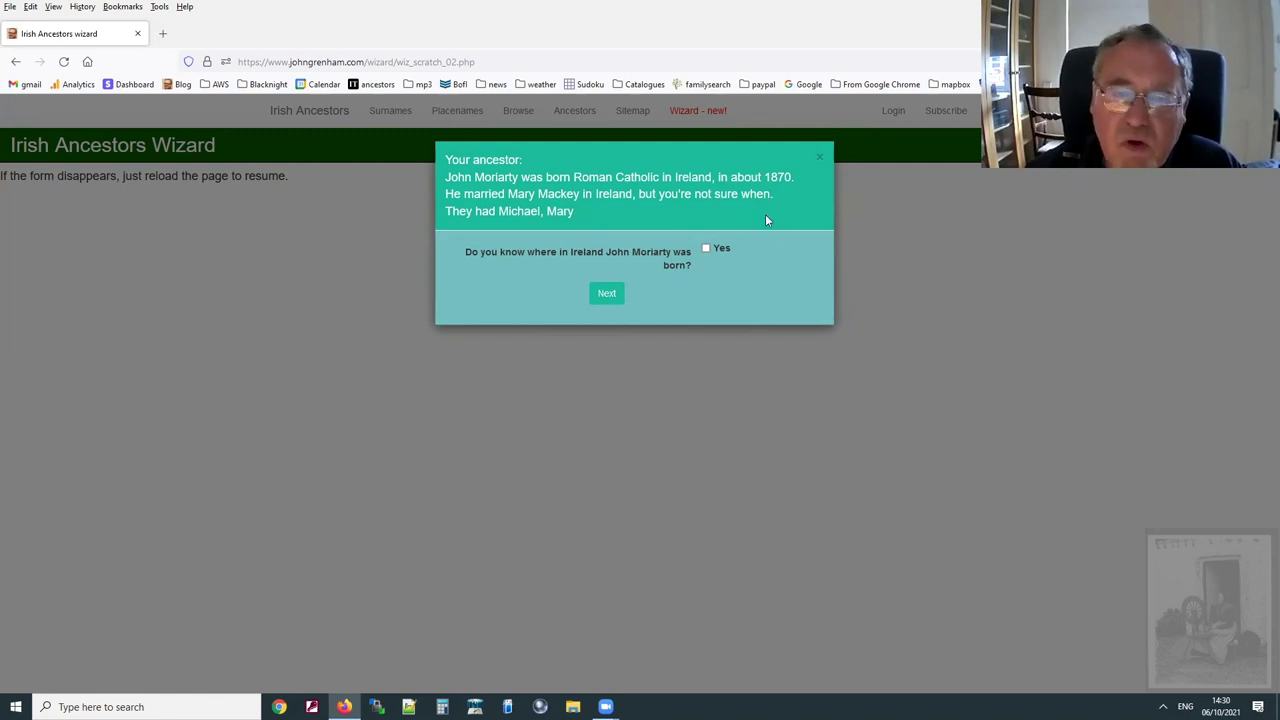
click(608, 296)
click(608, 280)
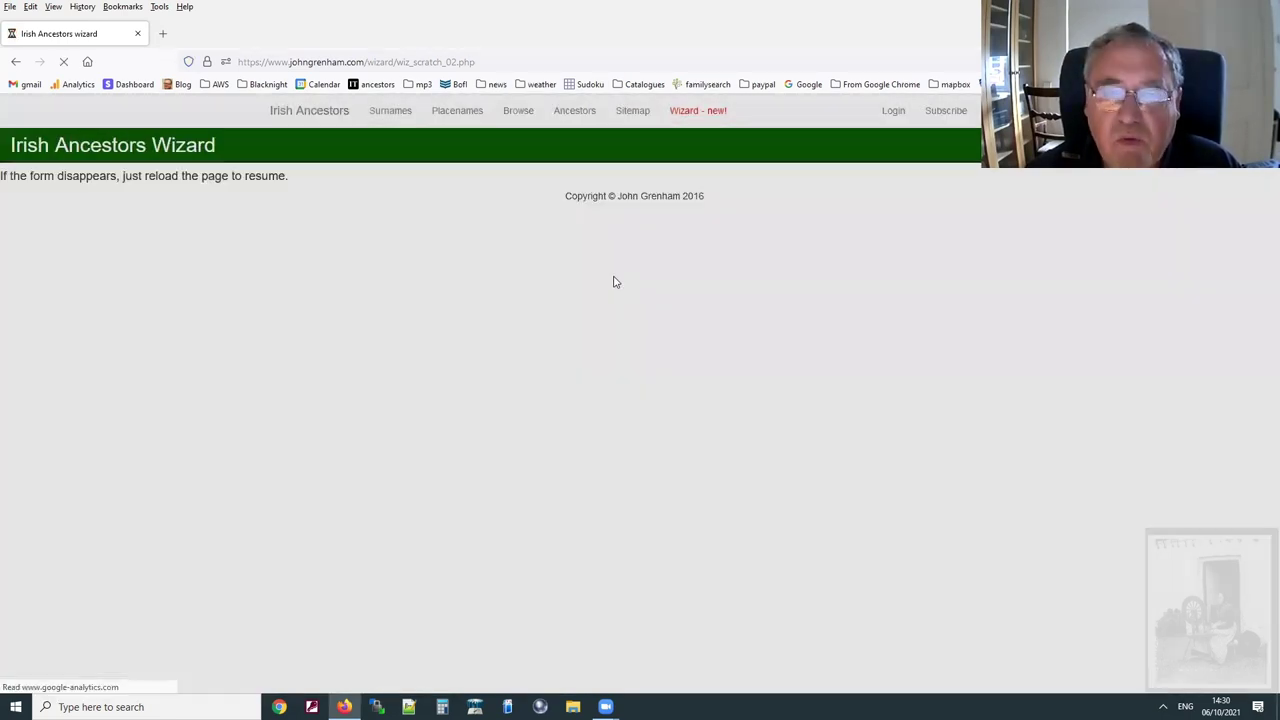
click(609, 292)
click(610, 281)
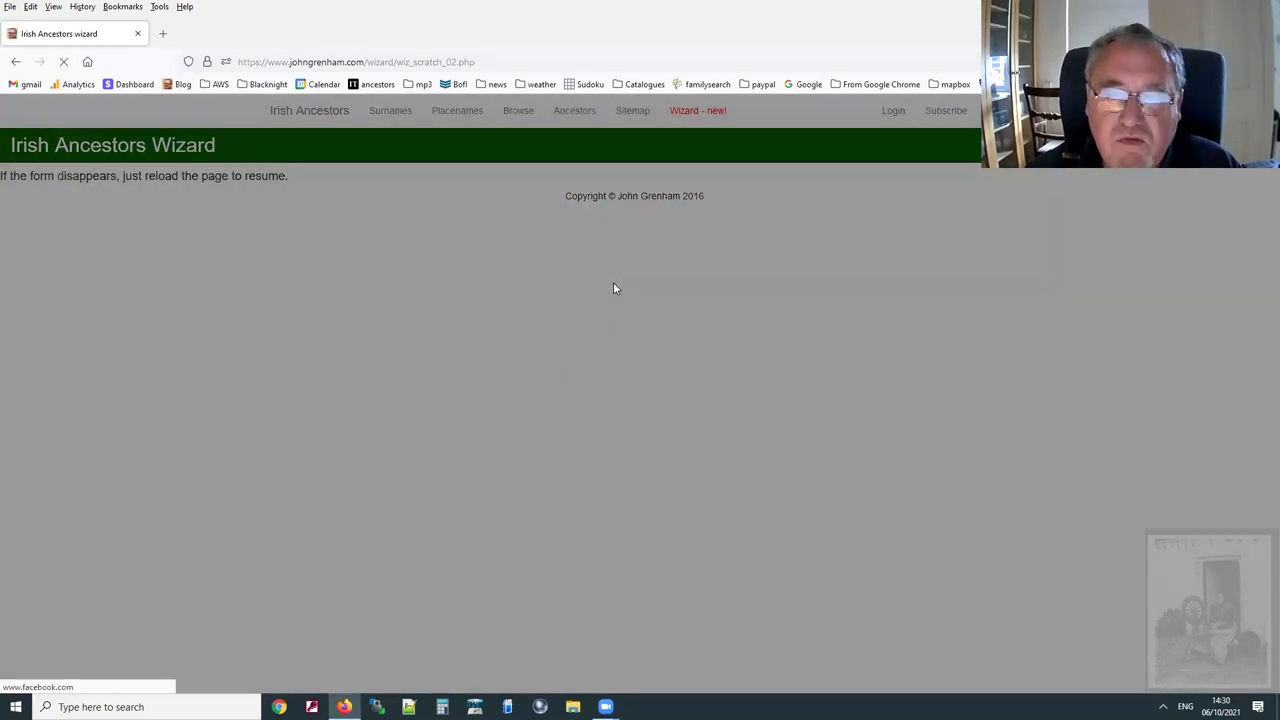
click(612, 284)
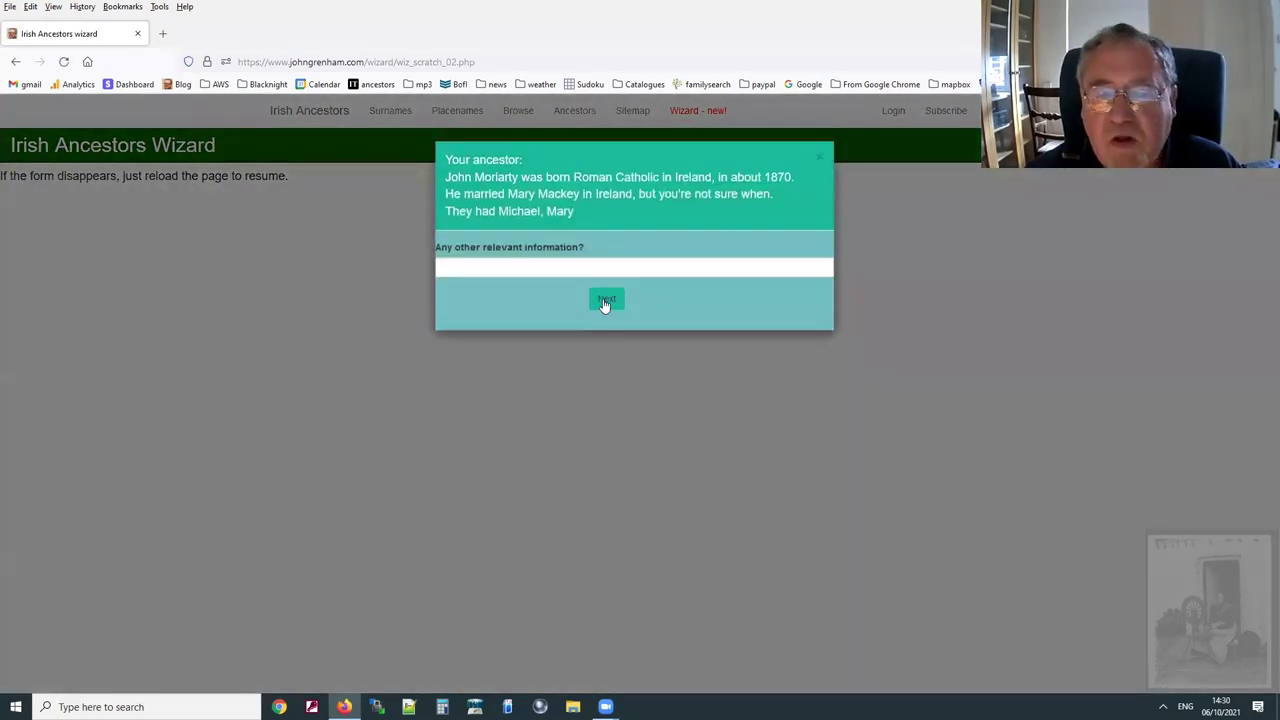
click(606, 298)
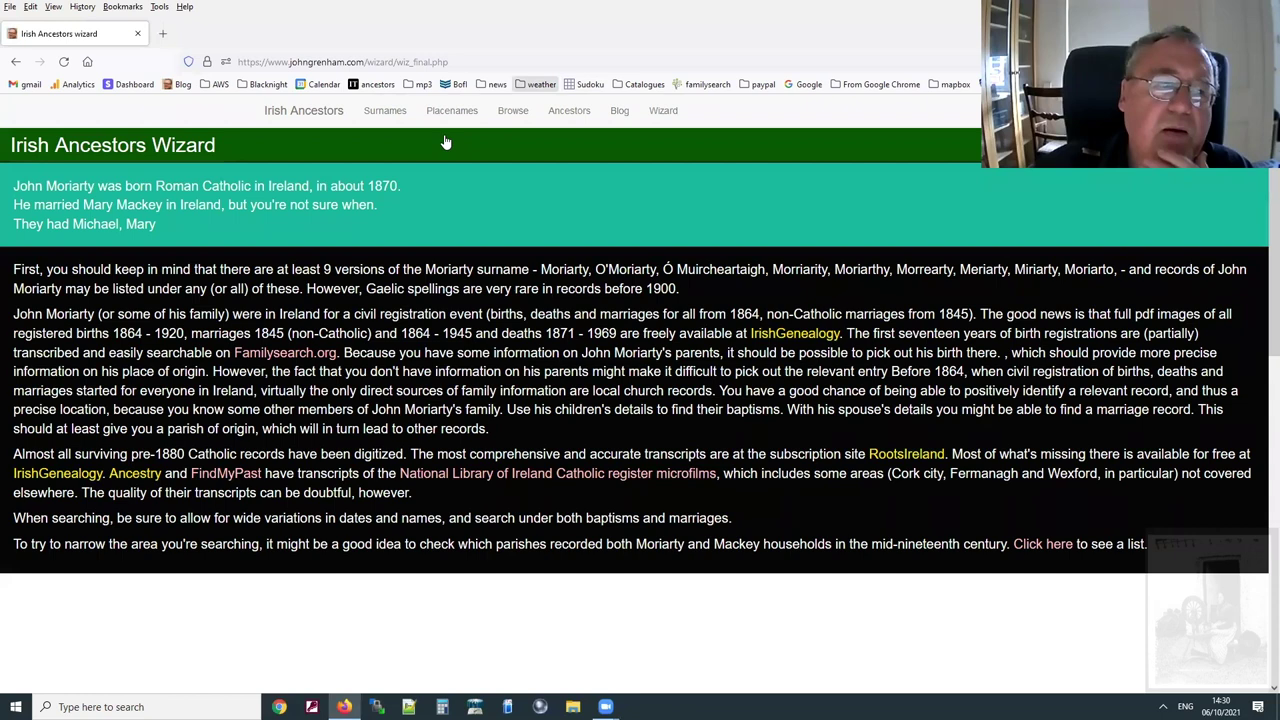
Review the recommendations on surname variants and freely available civil registration images, highlighting the relevant sentences.
drag(690, 290, 3, 270)
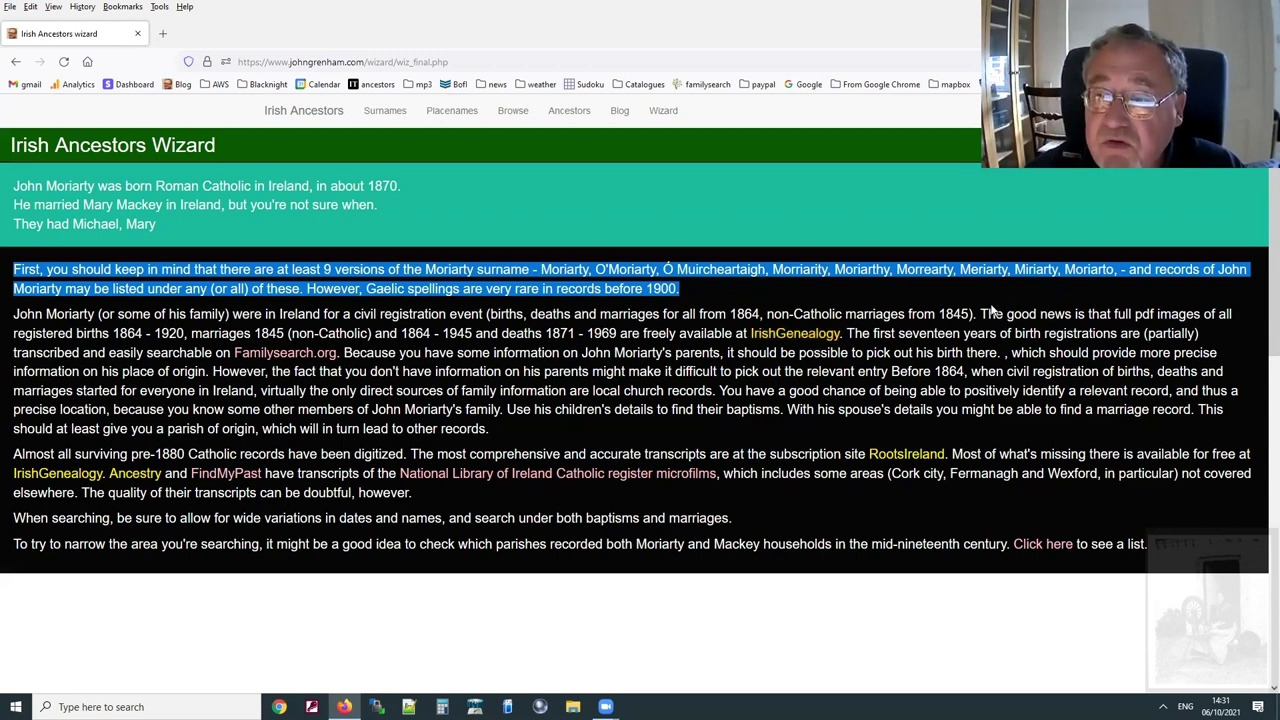
drag(980, 313, 184, 332)
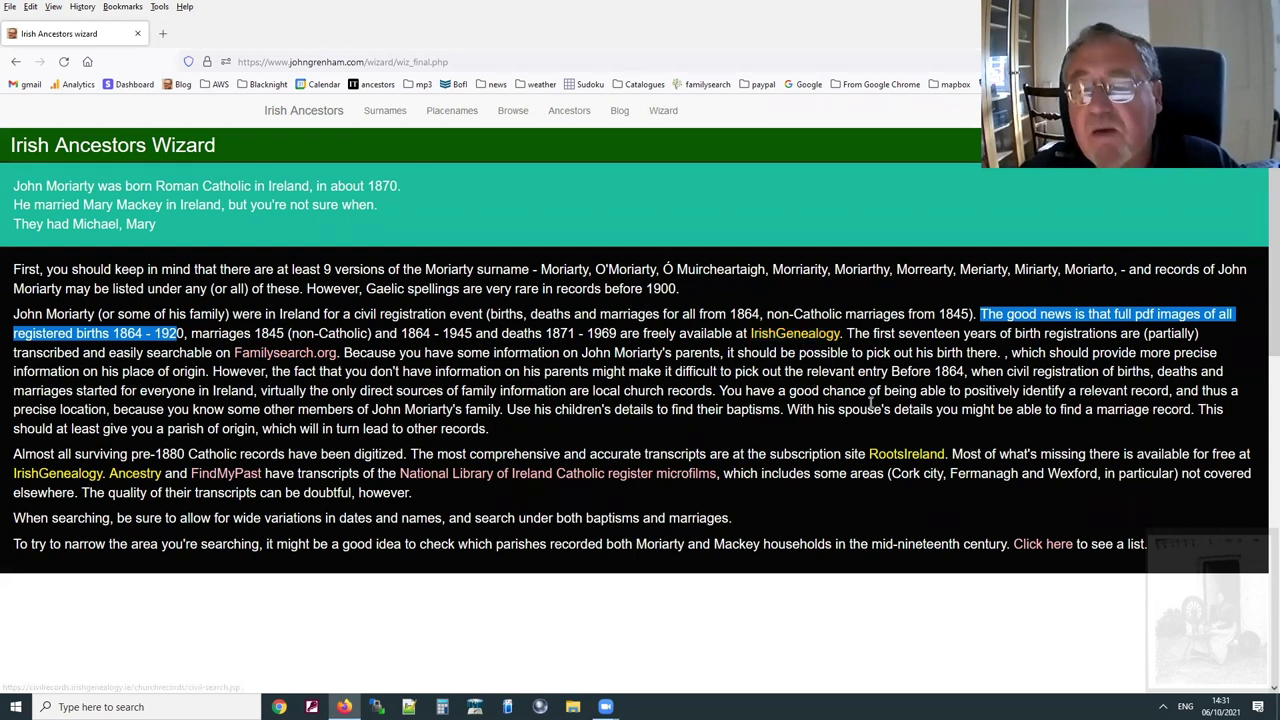
click(850, 329)
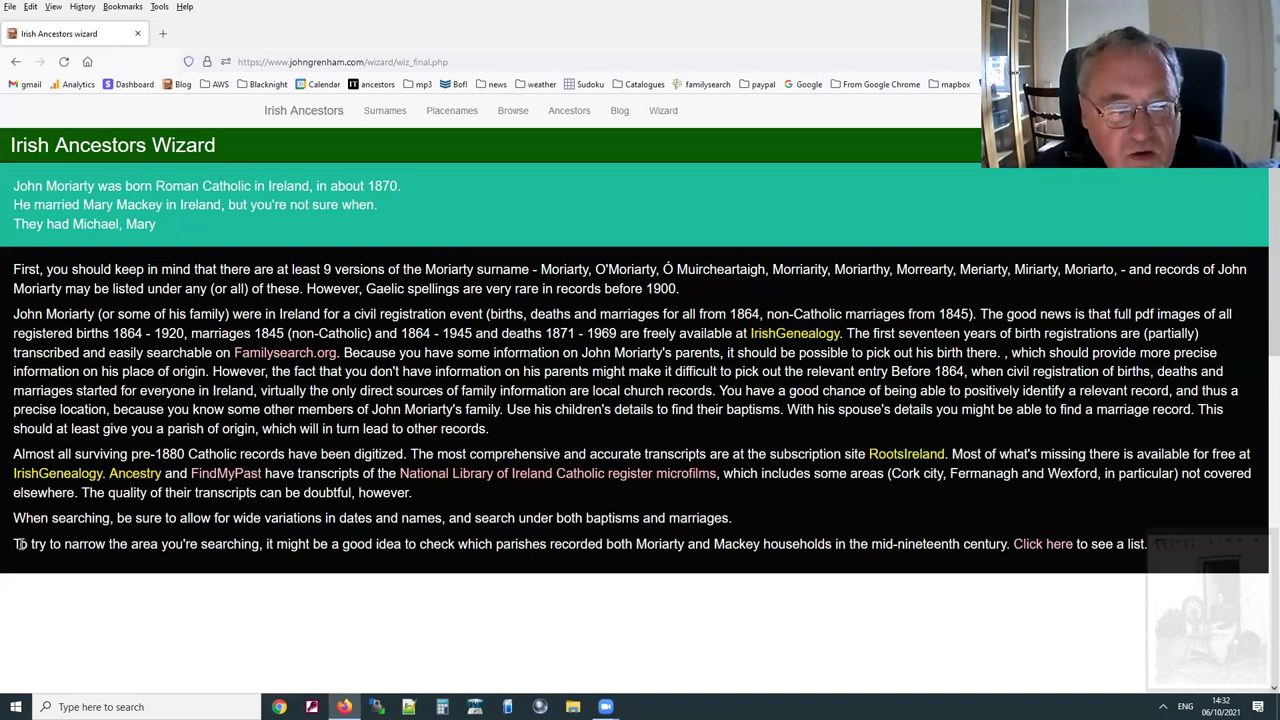
Open the list of parishes recording both families' surnames, examine the Griffith's Valuation household map, and return to the recommendations.
drag(20, 544, 1010, 545)
click(760, 538)
click(1050, 544)
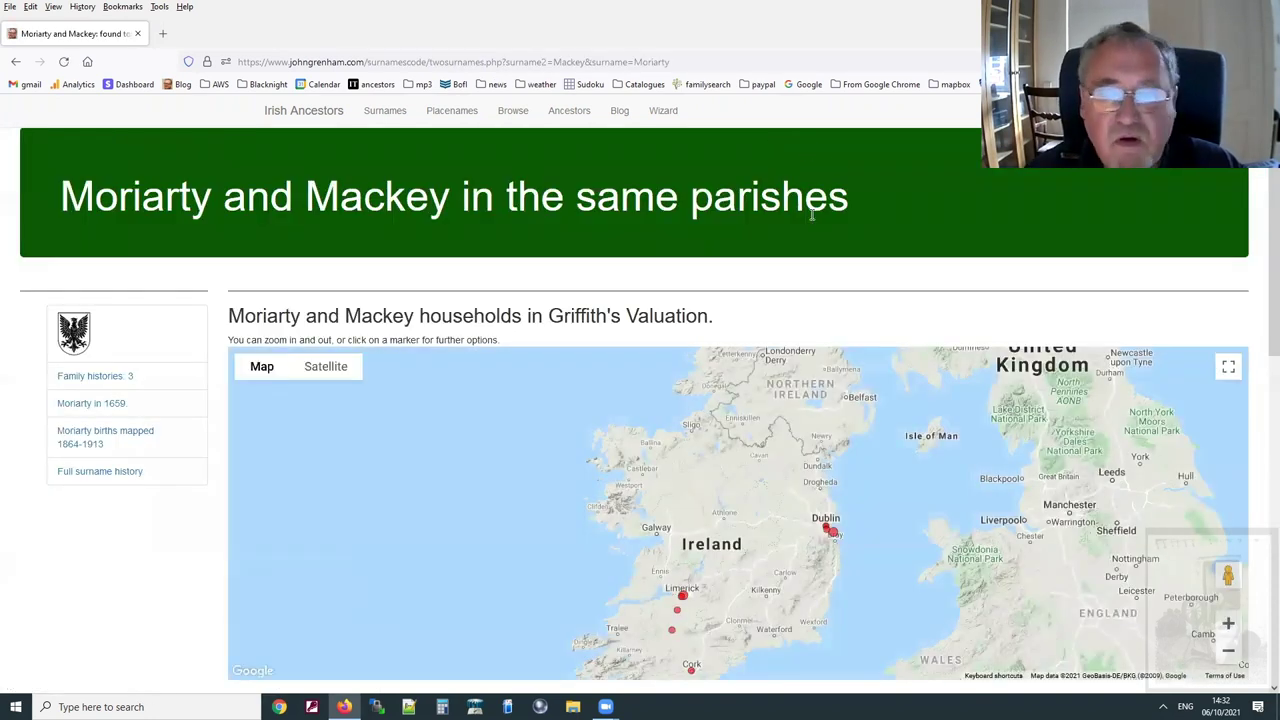
scroll(838, 345, down, 2)
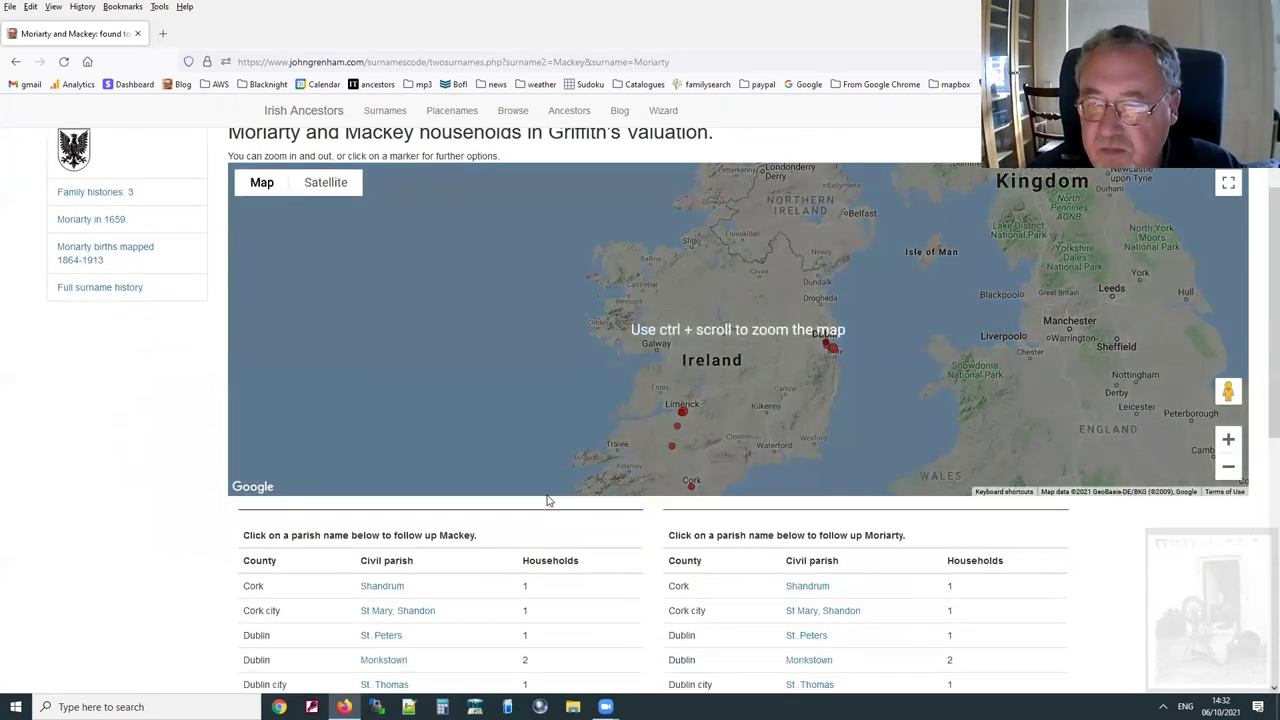
scroll(580, 460, up, 1)
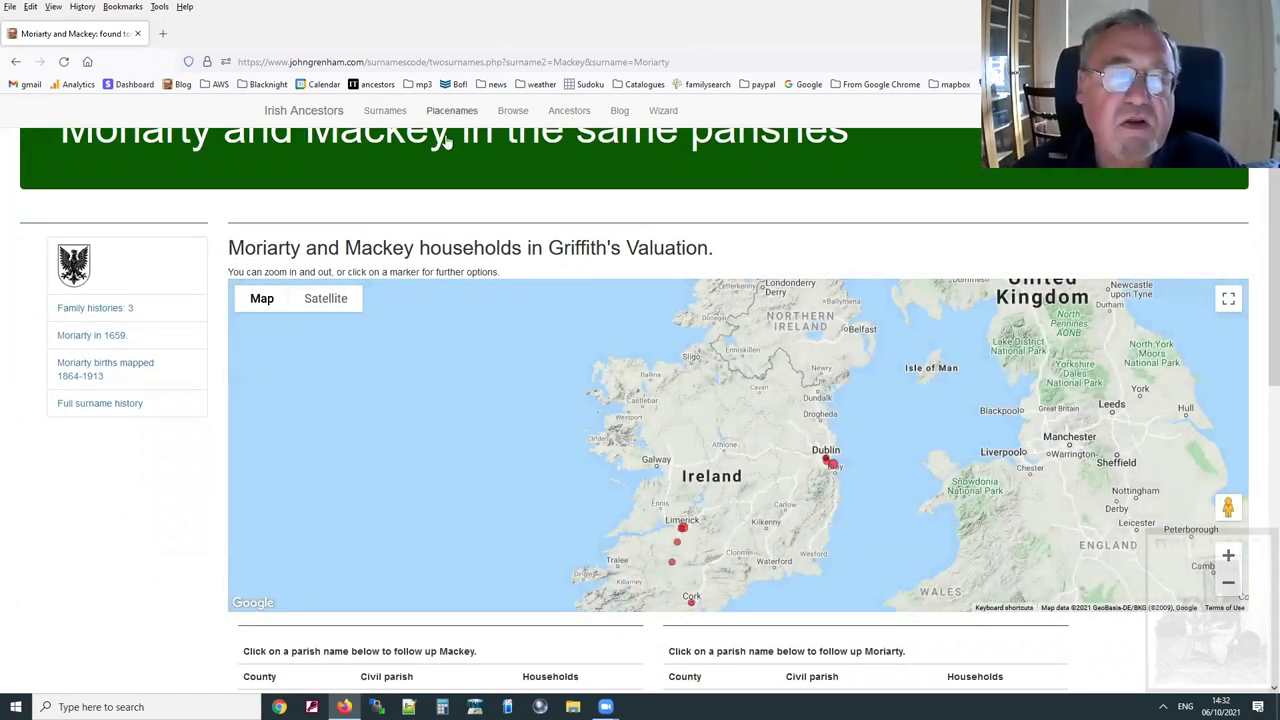
click(15, 61)
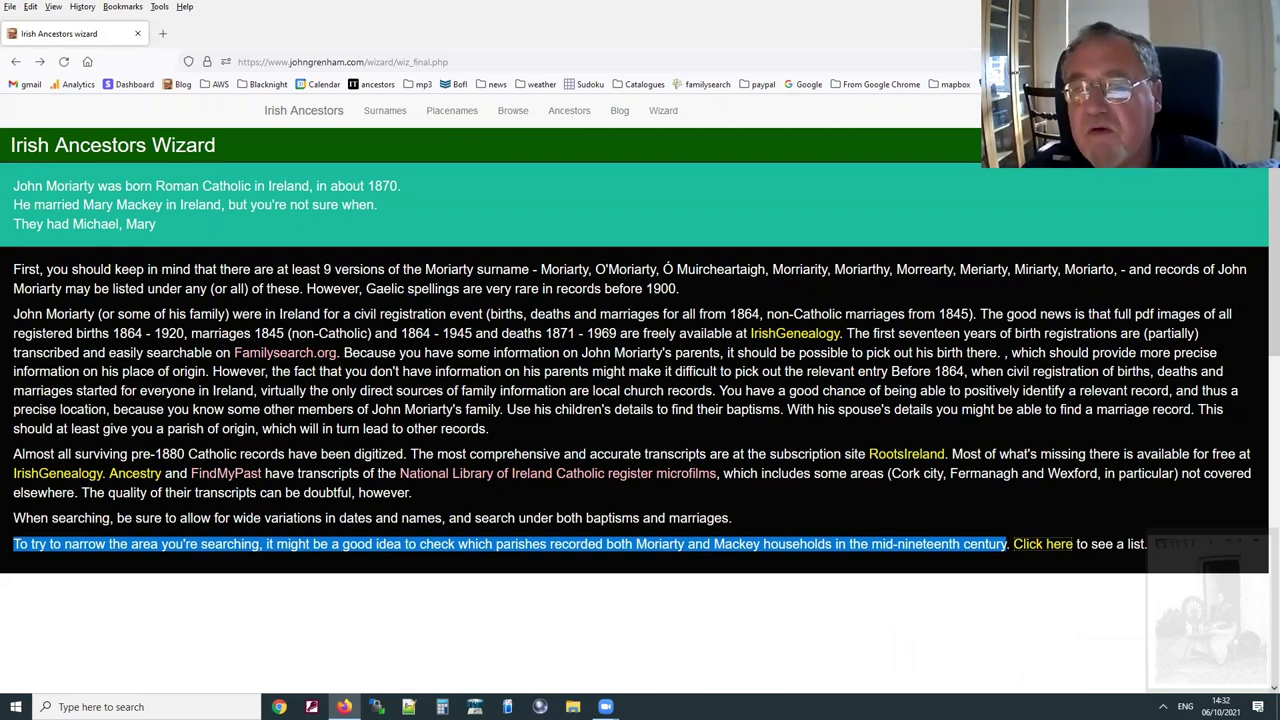
click(606, 393)
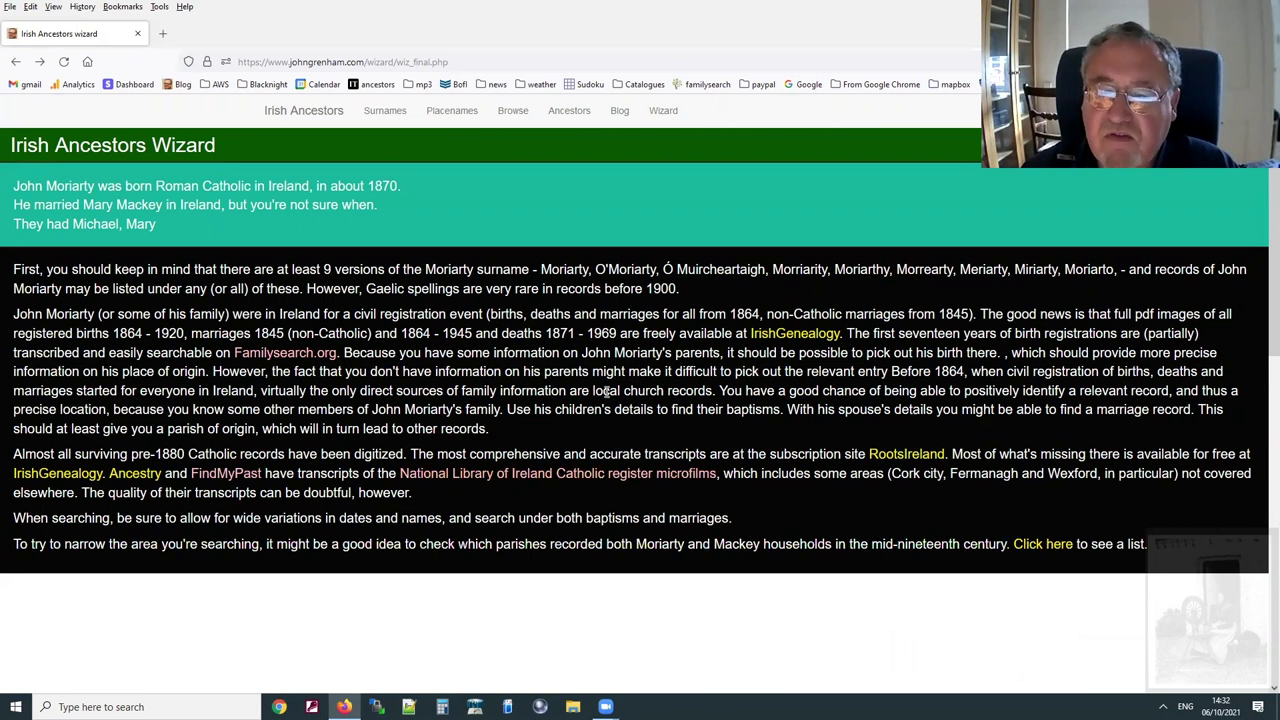